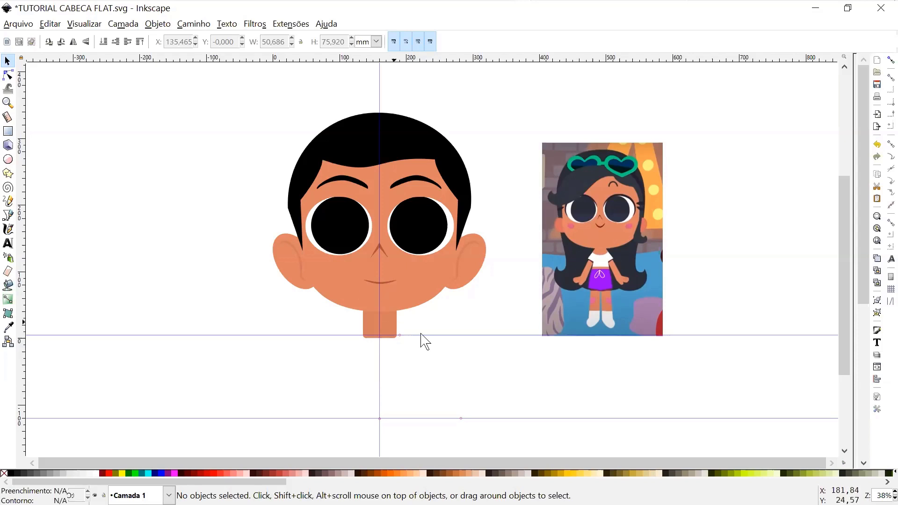
pyautogui.press('space')
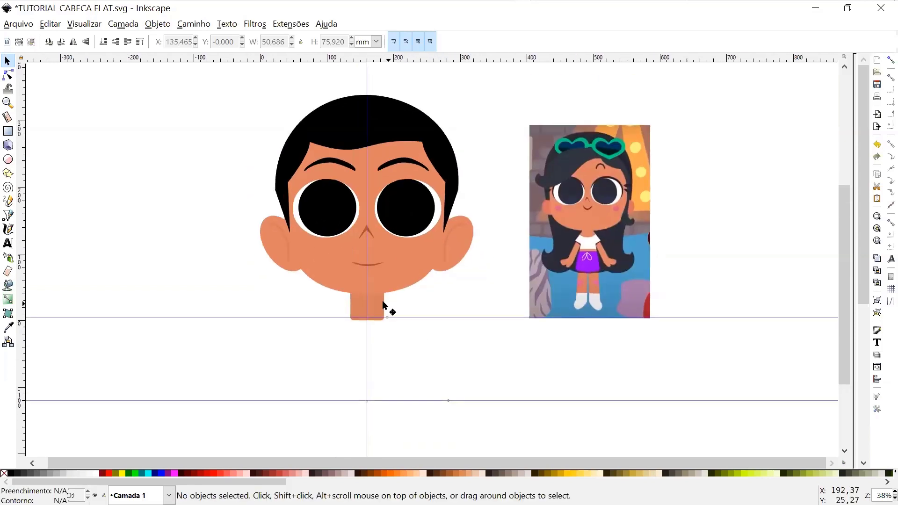
pyautogui.press('space')
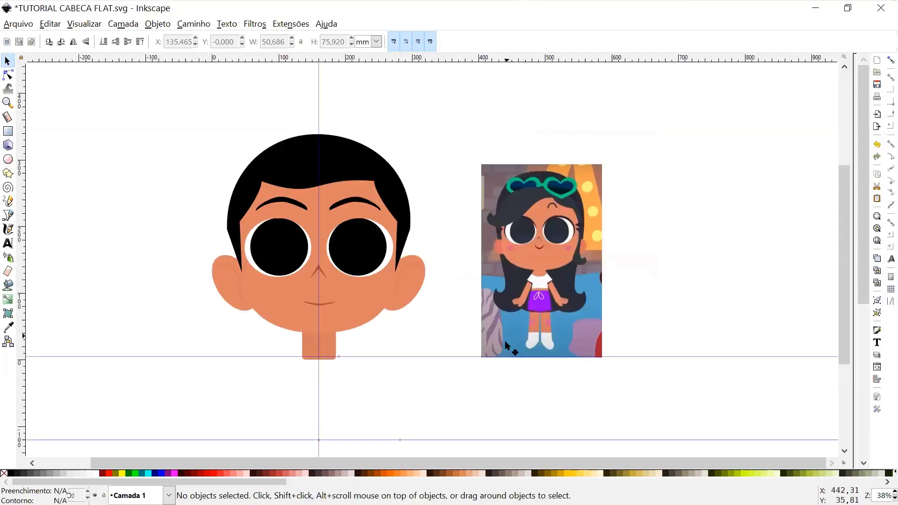
pyautogui.press('space')
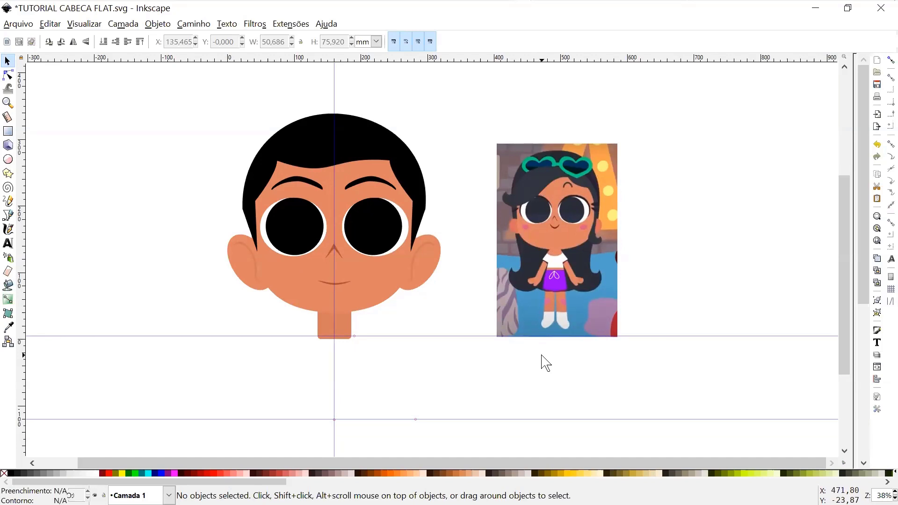
pyautogui.press('space')
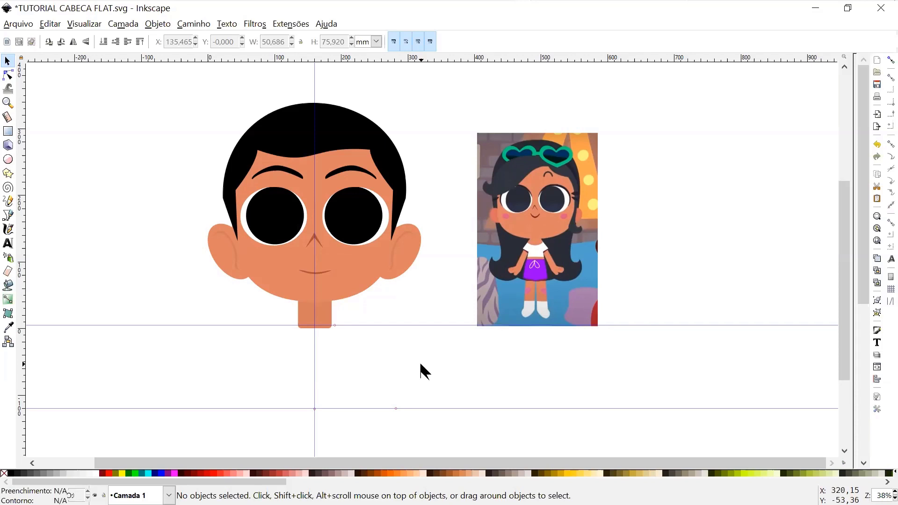
pyautogui.press('space')
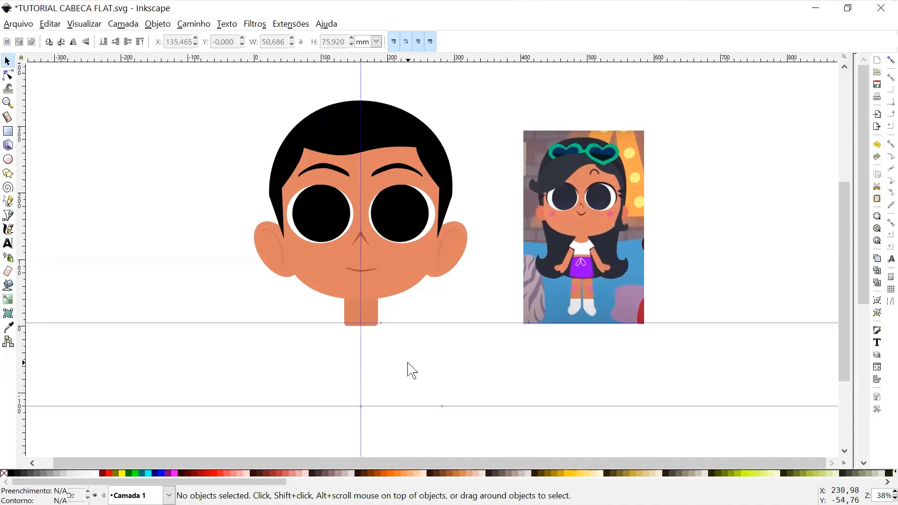
# - Draw a tall rectangle about 83 × 303 mm and place it below the head, overlapping the neck and centred on the vertical guide
pyautogui.click(8, 131)
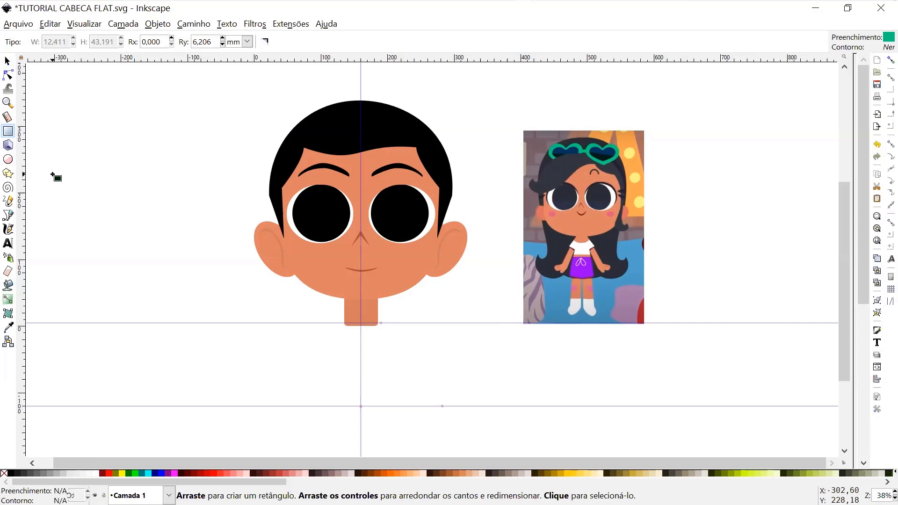
pyautogui.press('space')
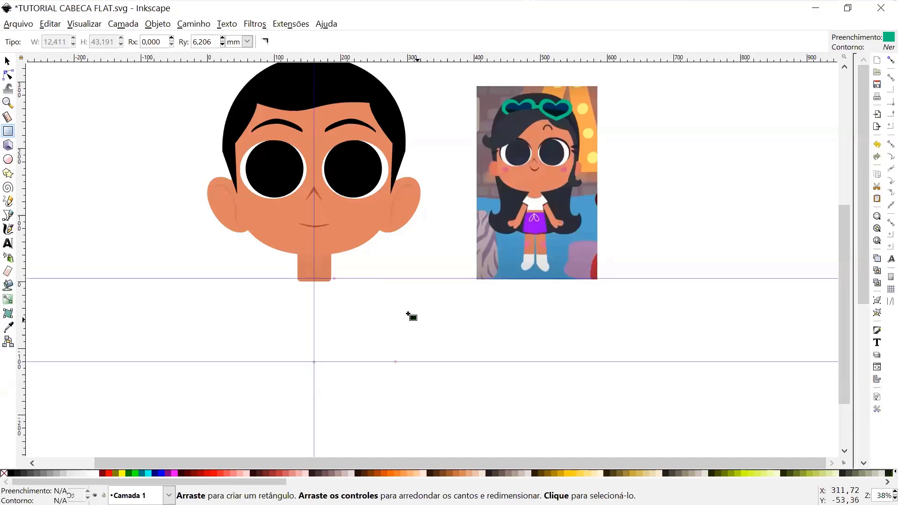
pyautogui.press('space')
pyautogui.press('space')
pyautogui.press('space')
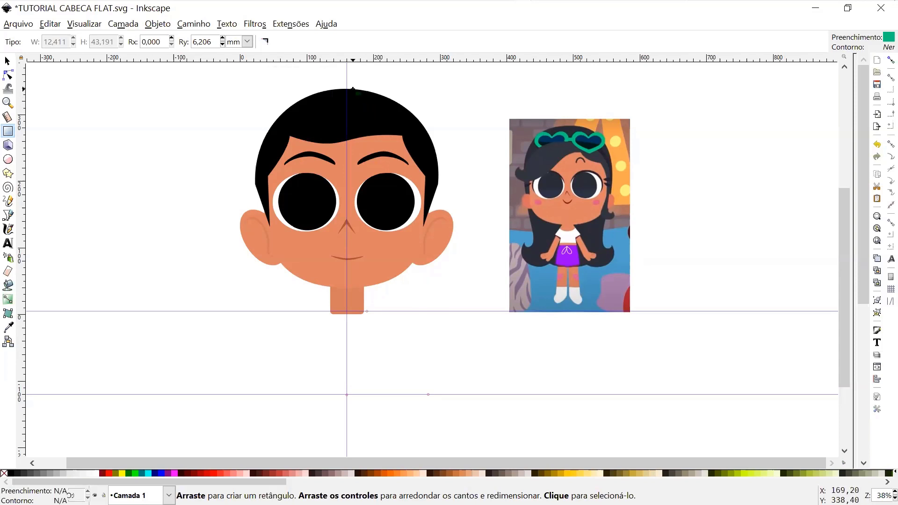
pyautogui.moveTo(352, 89); pyautogui.dragTo(408, 290)
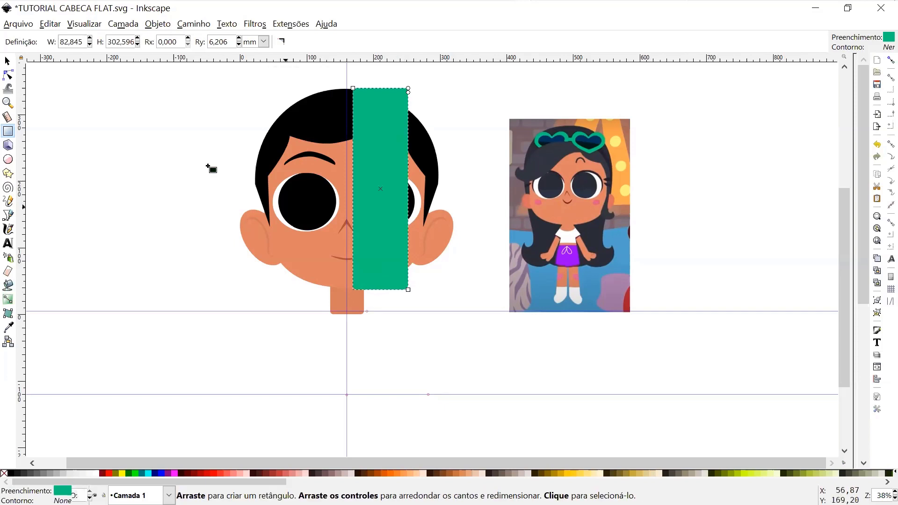
pyautogui.click(7, 61)
pyautogui.moveTo(389, 124); pyautogui.dragTo(354, 307)
pyautogui.scroll(-1, 416, 377)
pyautogui.scroll(-1, 416, 378)
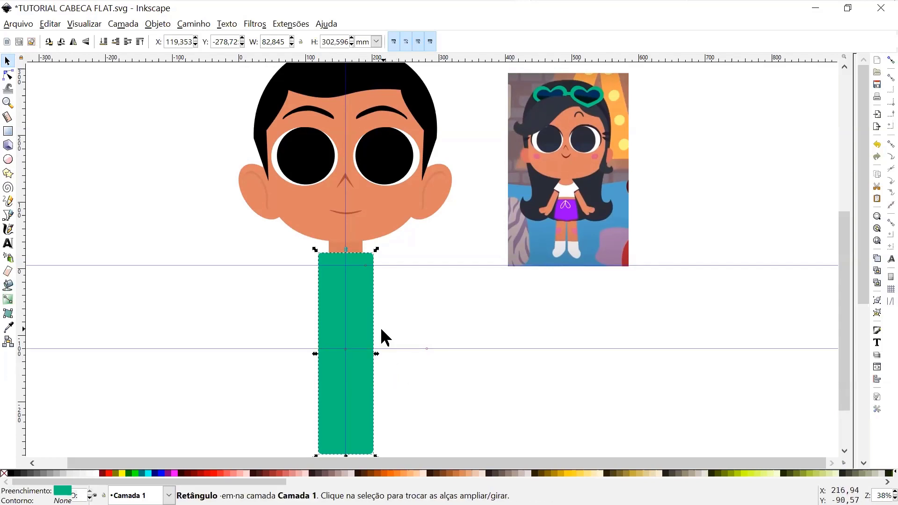
pyautogui.moveTo(381, 330)
pyautogui.mouseDown()
pyautogui.moveTo(397, 348)
pyautogui.moveTo(386, 297)
pyautogui.moveTo(387, 314)
pyautogui.mouseUp()
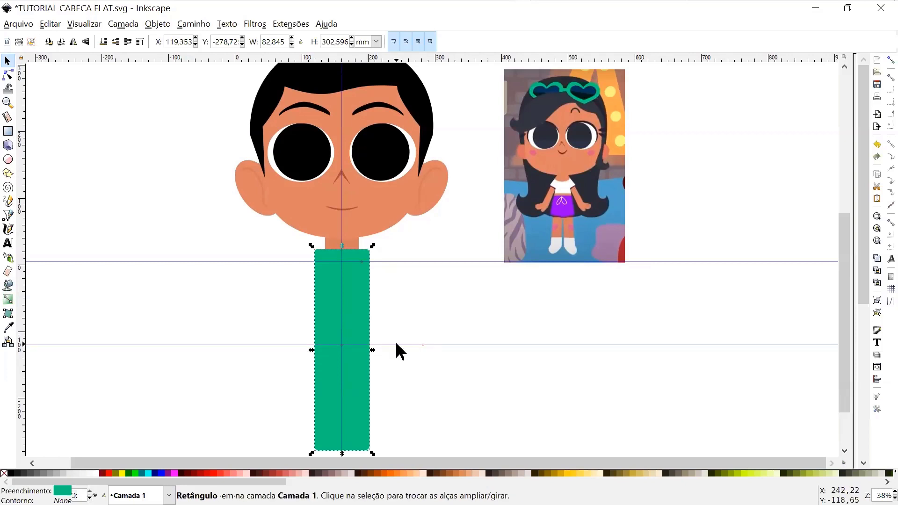
# - Replace the lower horizontal guide with one at about -126 mm through the rectangle's middle, and delete the horizontal guide at the neck base
pyautogui.moveTo(395, 351); pyautogui.dragTo(410, 60)
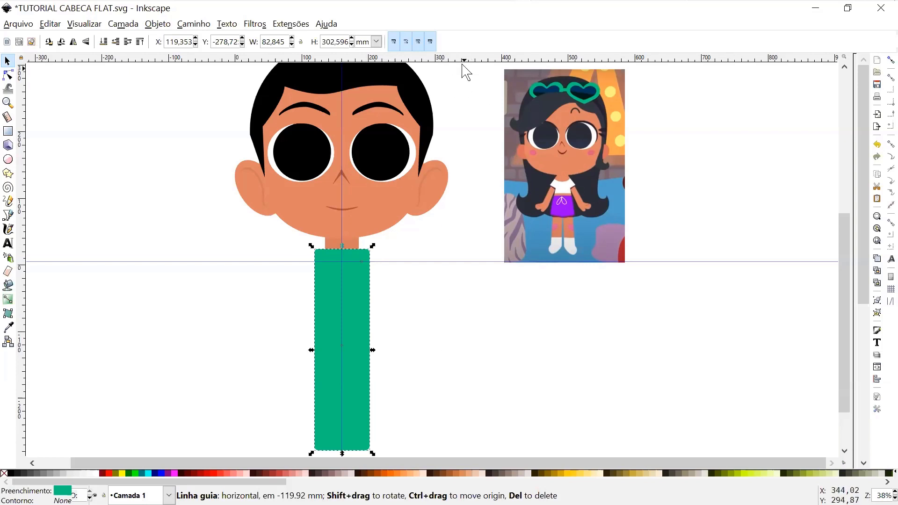
pyautogui.moveTo(462, 58); pyautogui.dragTo(425, 349)
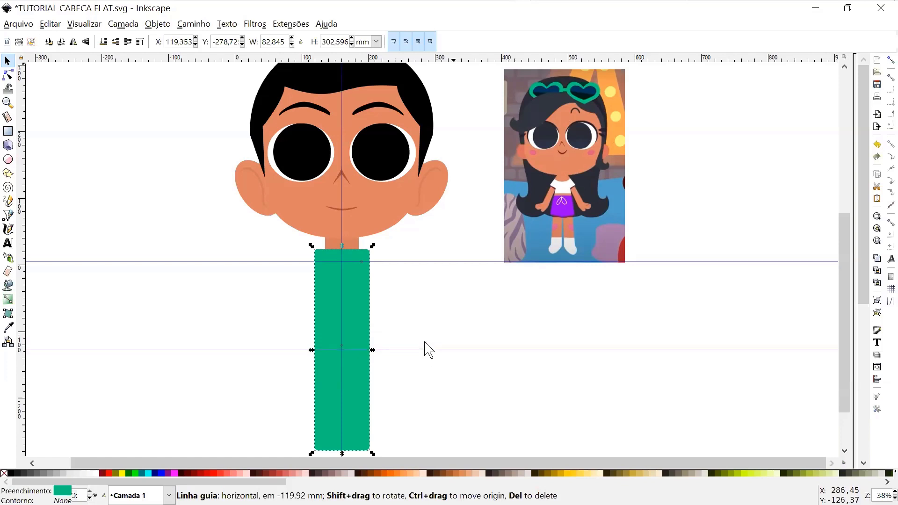
pyautogui.click(427, 267)
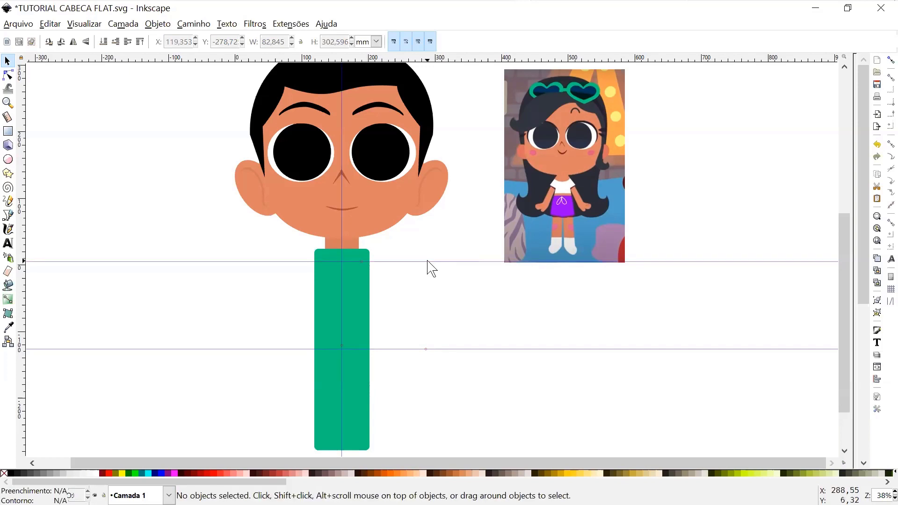
pyautogui.press('Delete')
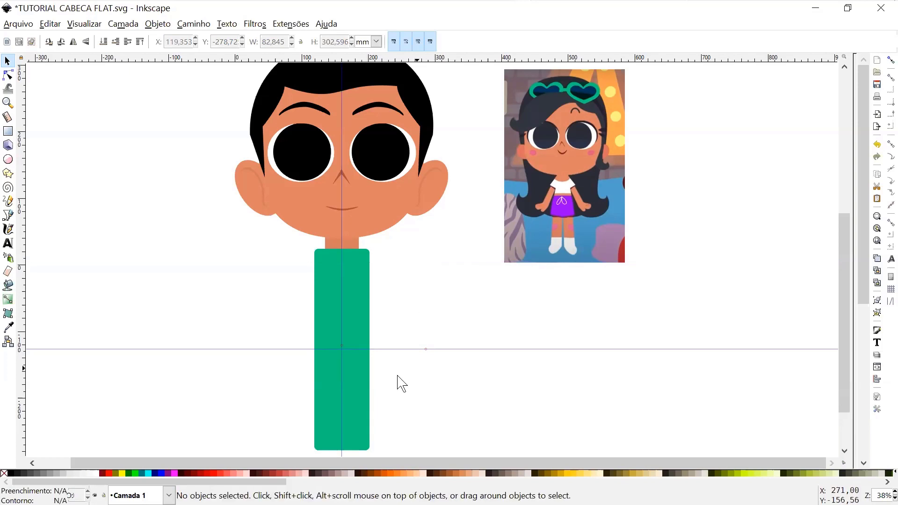
pyautogui.moveTo(421, 399); pyautogui.dragTo(427, 357)
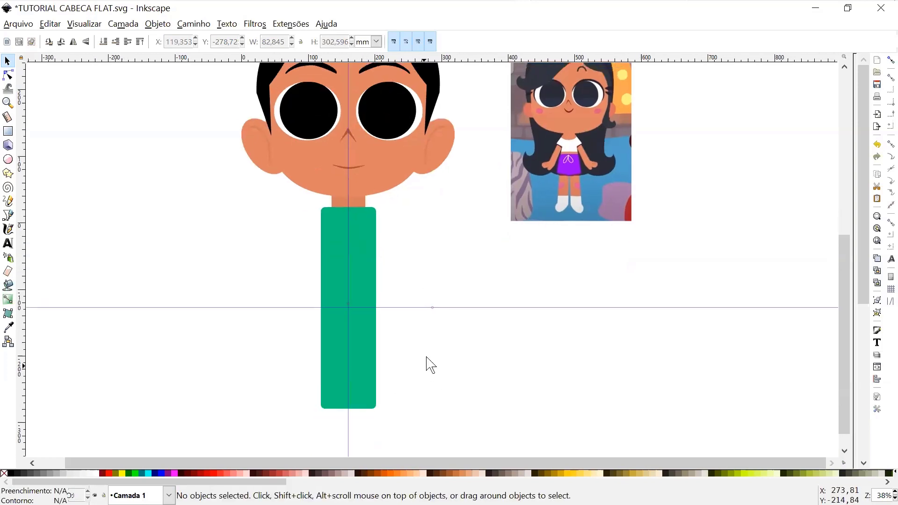
pyautogui.moveTo(415, 307); pyautogui.dragTo(408, 371)
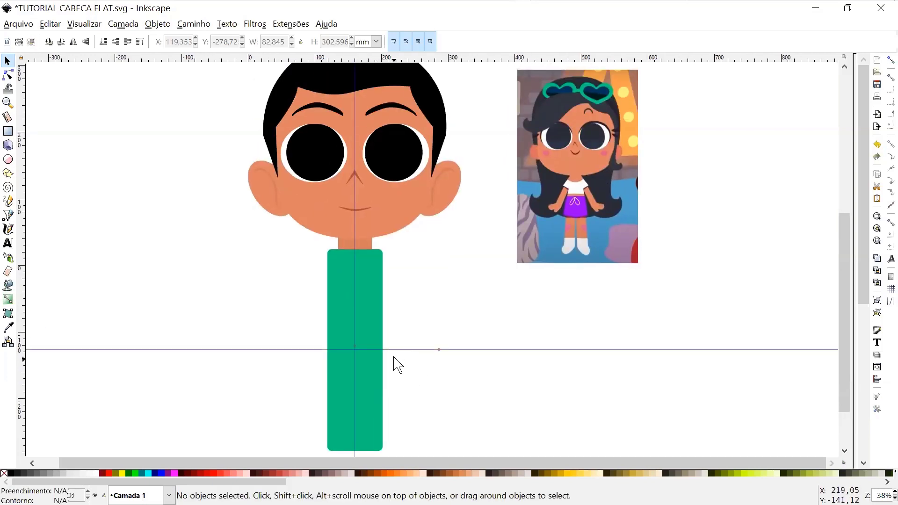
pyautogui.moveTo(398, 365); pyautogui.dragTo(408, 324)
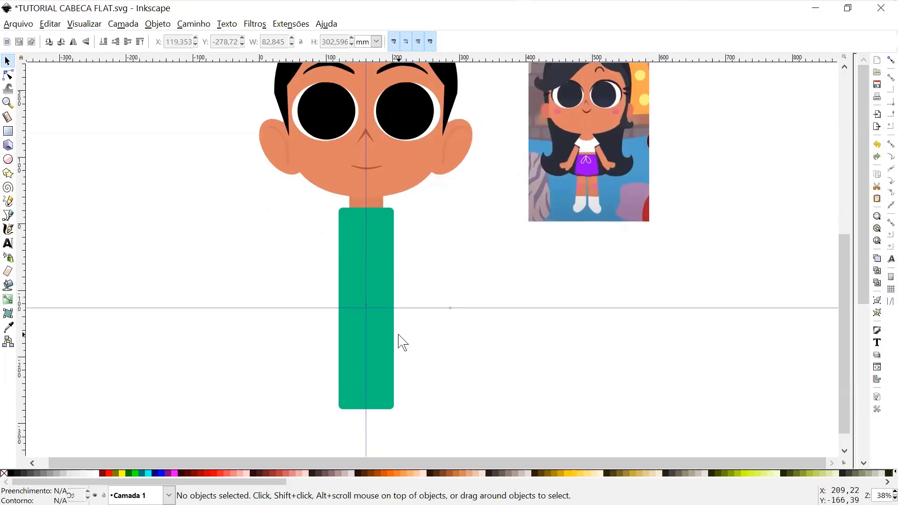
pyautogui.moveTo(408, 328); pyautogui.dragTo(410, 348)
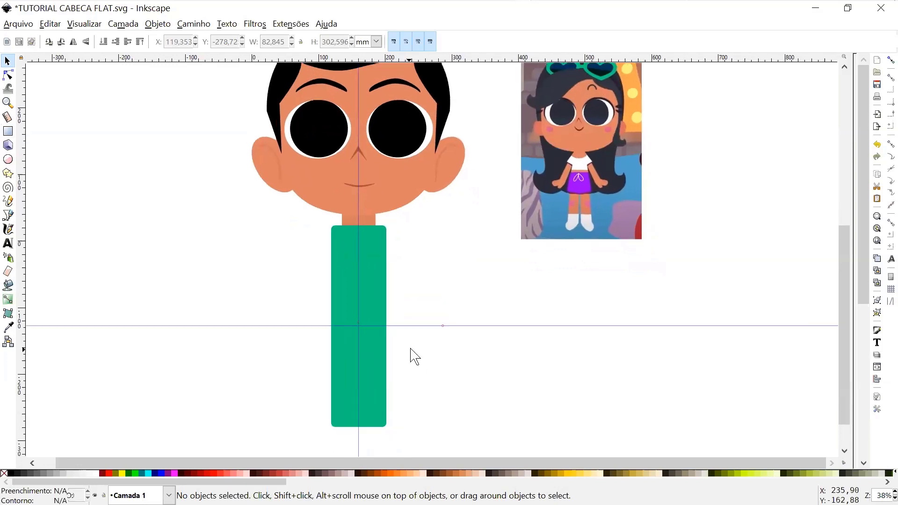
# - Increase the corner rounding of the green rectangle below the head
pyautogui.click(374, 288)
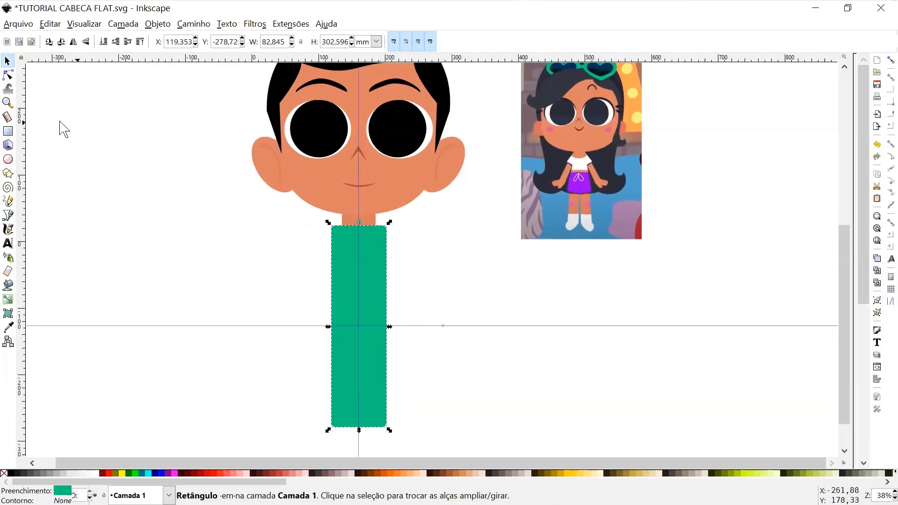
pyautogui.click(8, 75)
pyautogui.moveTo(387, 230)
pyautogui.mouseDown()
pyautogui.moveTo(388, 295)
pyautogui.moveTo(388, 240)
pyautogui.mouseUp()
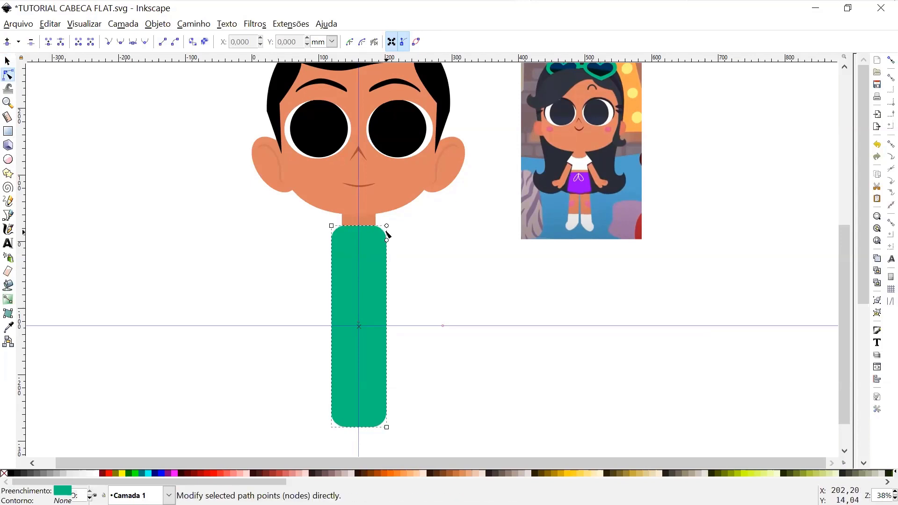
pyautogui.click(7, 61)
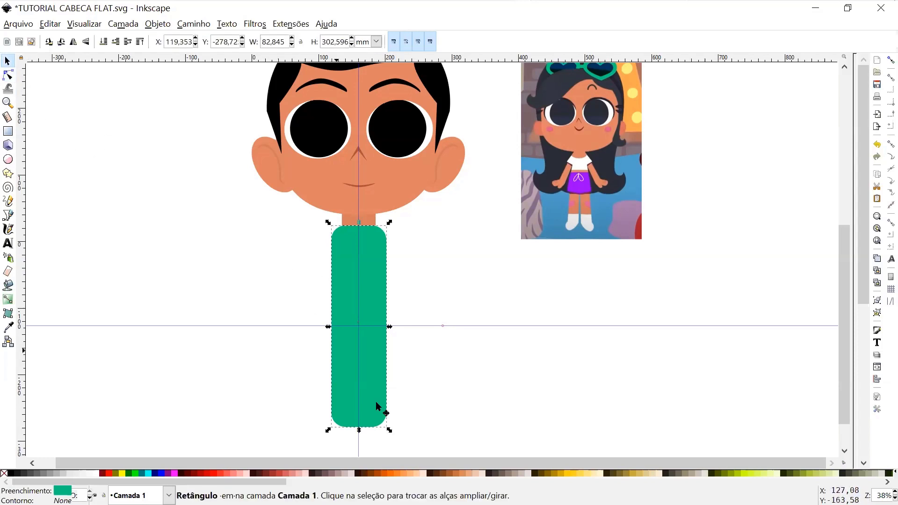
# - Shorten the rounded rectangle from its lower end to about 166 mm high, and narrow it symmetrically to about 73 mm wide
pyautogui.moveTo(359, 430); pyautogui.dragTo(356, 337)
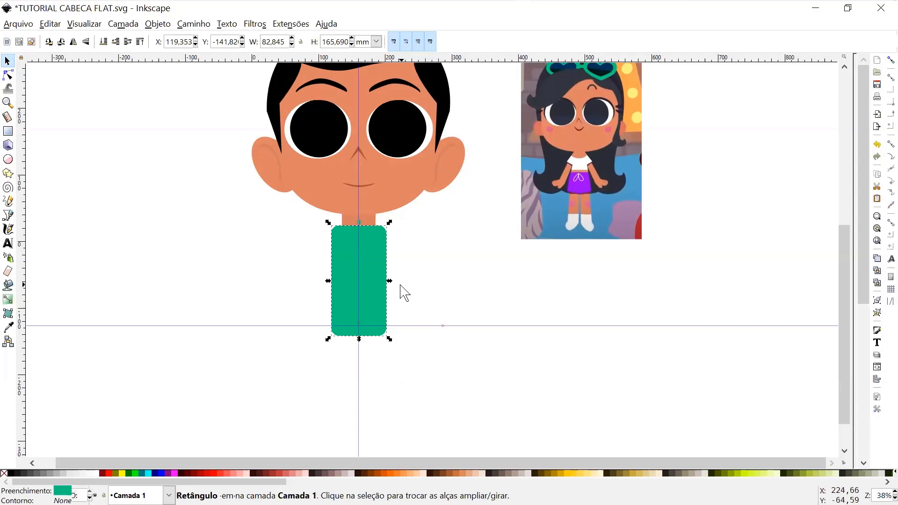
pyautogui.moveTo(418, 258); pyautogui.dragTo(422, 320)
pyautogui.scroll(-3, 410, 304)
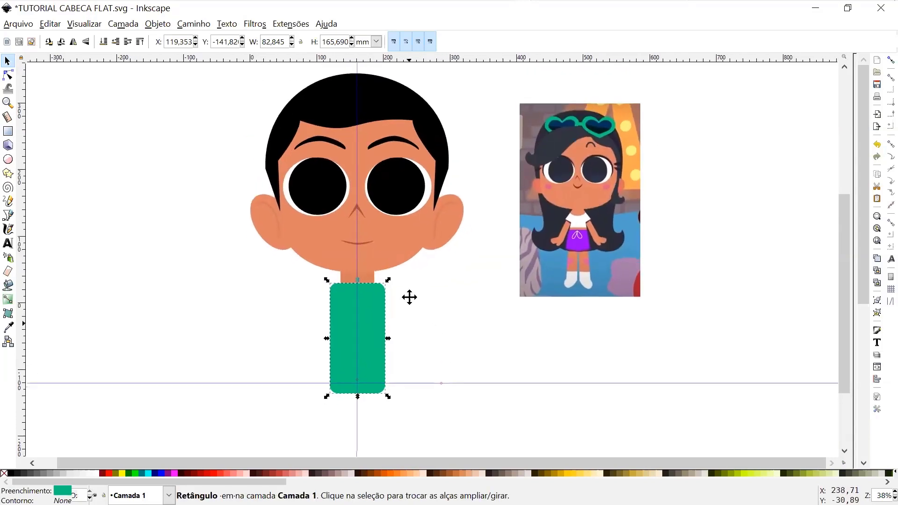
pyautogui.scroll(3, 415, 280)
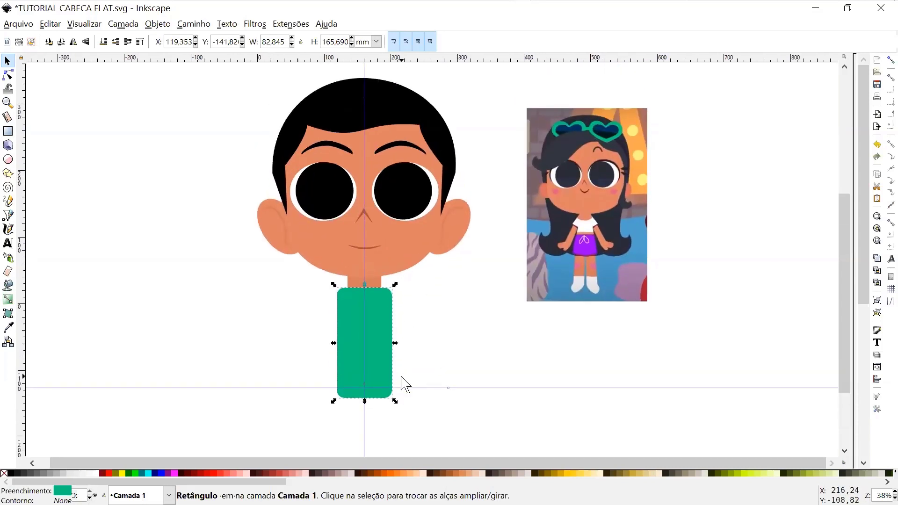
pyautogui.moveTo(395, 345); pyautogui.dragTo(390, 344)
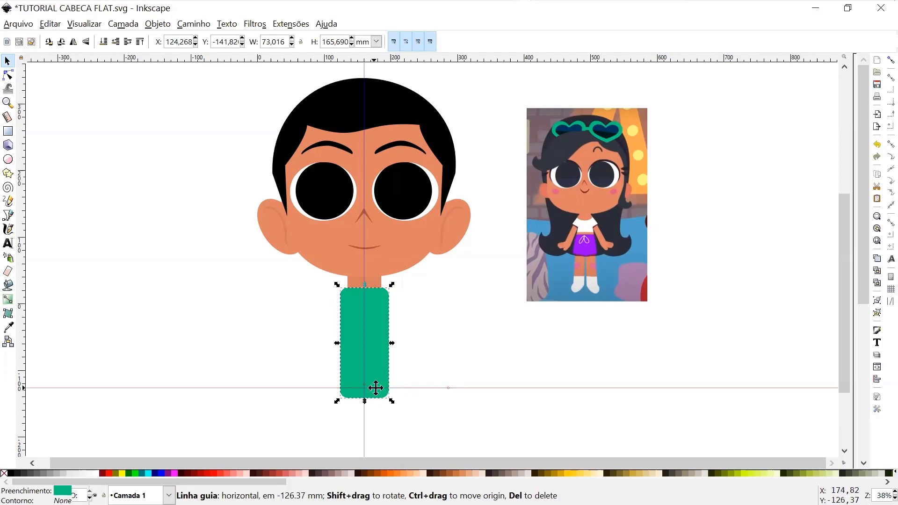
pyautogui.moveTo(377, 390); pyautogui.dragTo(383, 383)
pyautogui.moveTo(400, 413)
pyautogui.mouseDown()
pyautogui.moveTo(391, 379)
pyautogui.moveTo(381, 387)
pyautogui.mouseUp()
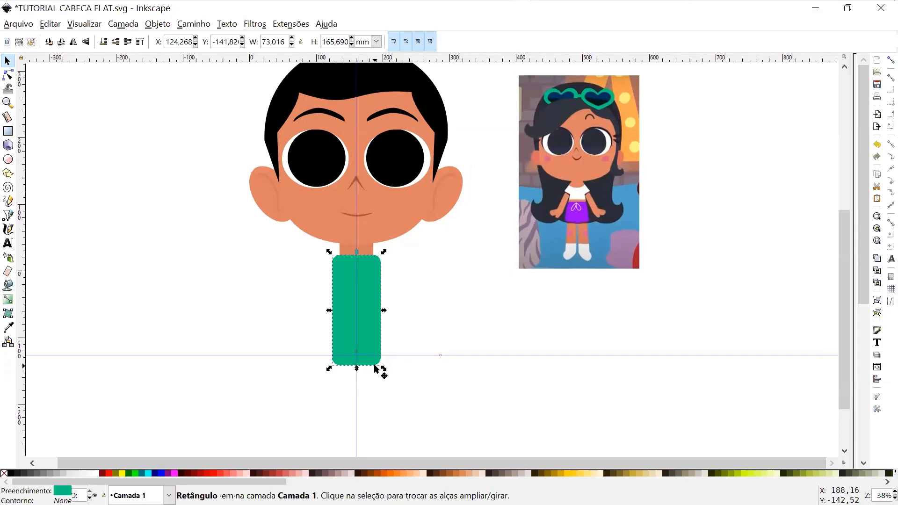
# - Try cyan, blue and teal fills on the rounded rectangle
pyautogui.click(149, 474)
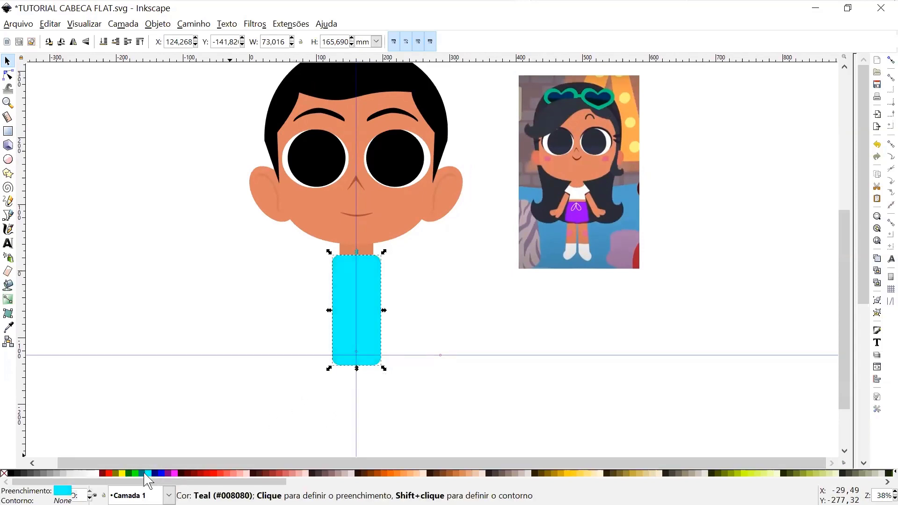
pyautogui.click(143, 473)
pyautogui.click(162, 474)
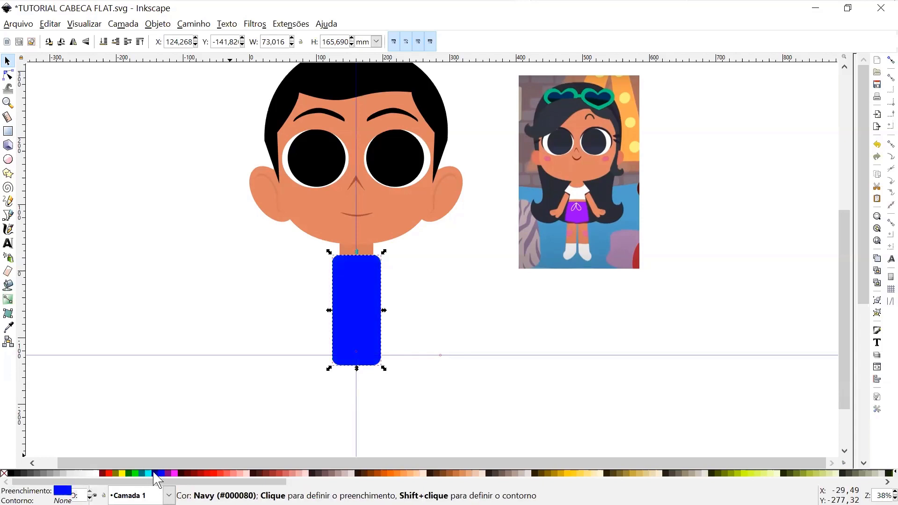
pyautogui.click(148, 474)
pyautogui.click(143, 474)
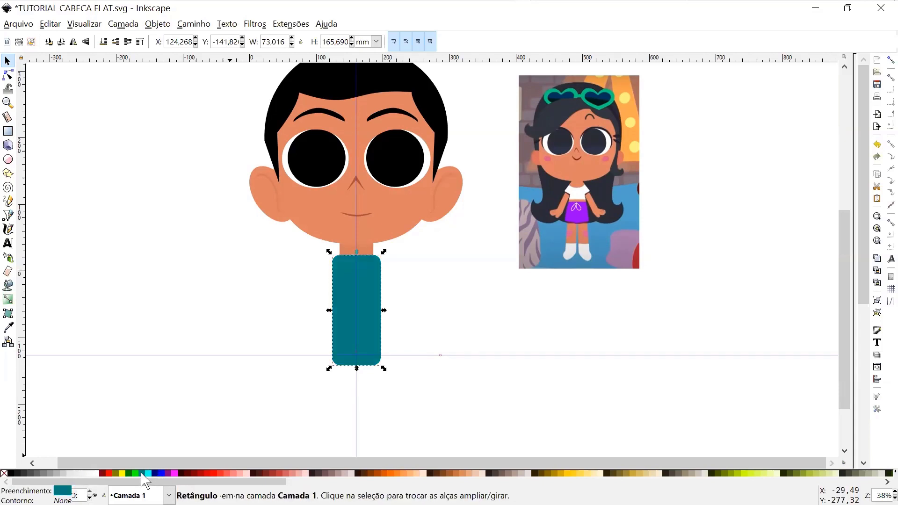
# - Fill the rounded rectangle with the green sampled from the heart-shaped glasses in the reference image
pyautogui.click(9, 328)
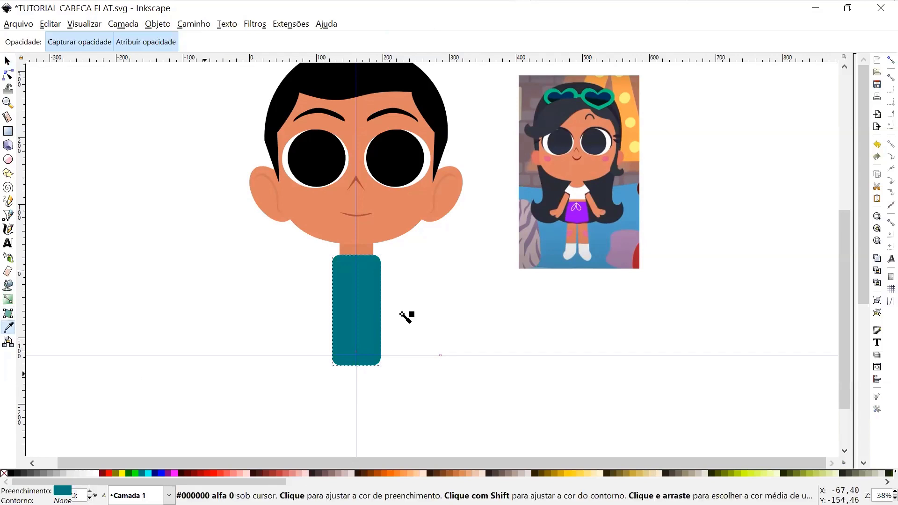
pyautogui.click(589, 103)
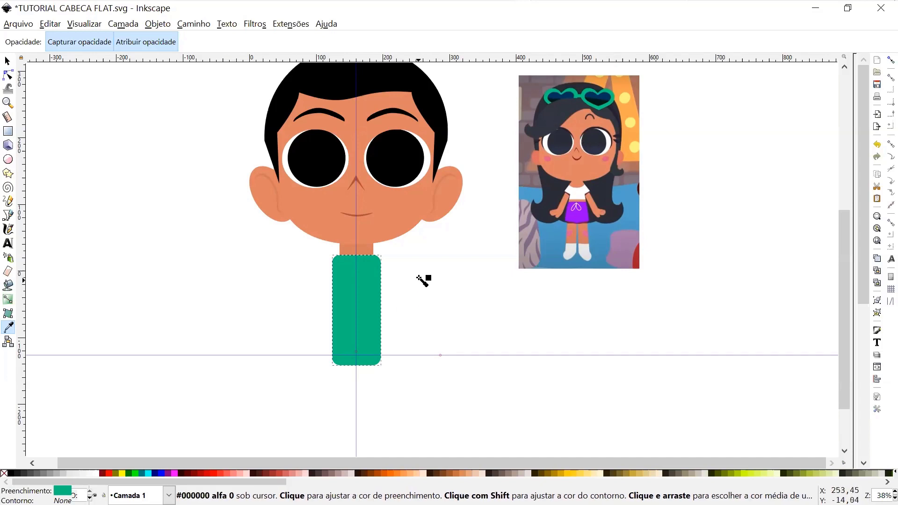
pyautogui.click(7, 61)
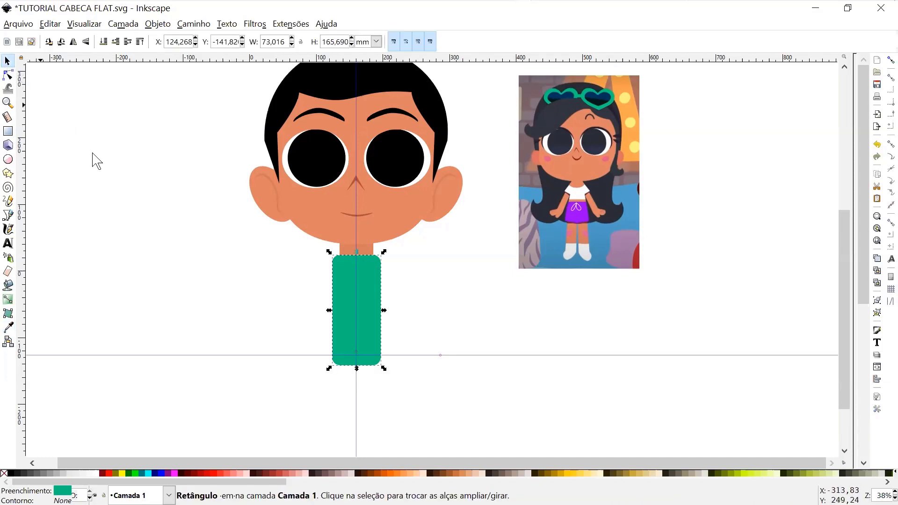
pyautogui.scroll(-2, 382, 372)
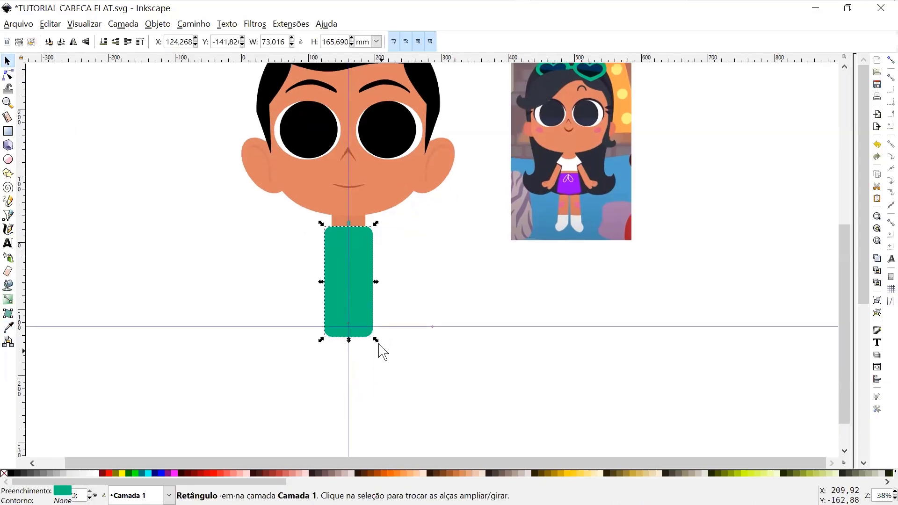
pyautogui.scroll(2, 363, 261)
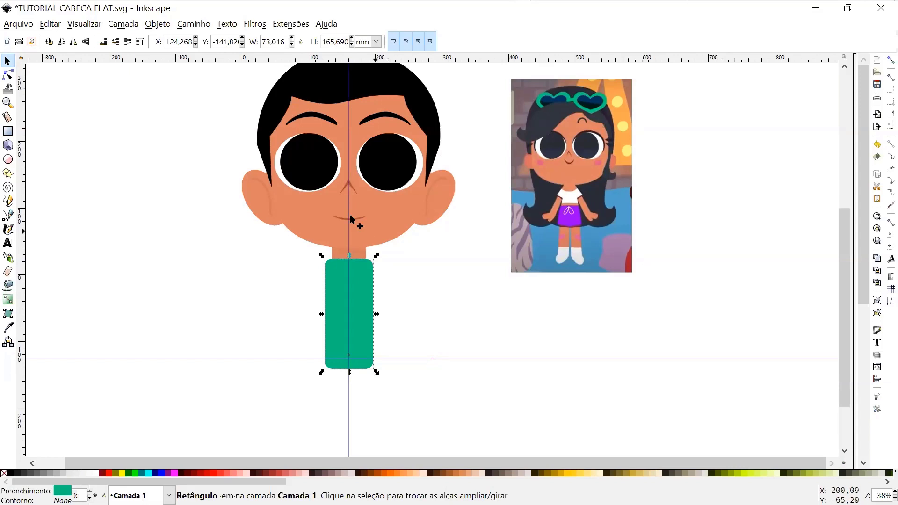
# - Duplicate the green rectangle, shorten the copy from its upper end to about 42 mm high, and fill it black
pyautogui.moveTo(349, 256); pyautogui.dragTo(351, 269)
pyautogui.hotkey('ctrl', 'z')
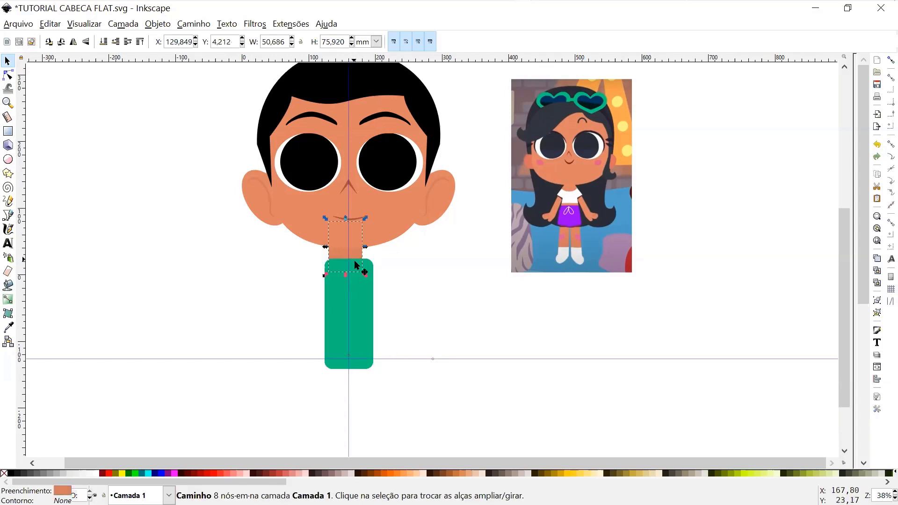
pyautogui.moveTo(348, 255); pyautogui.dragTo(347, 338)
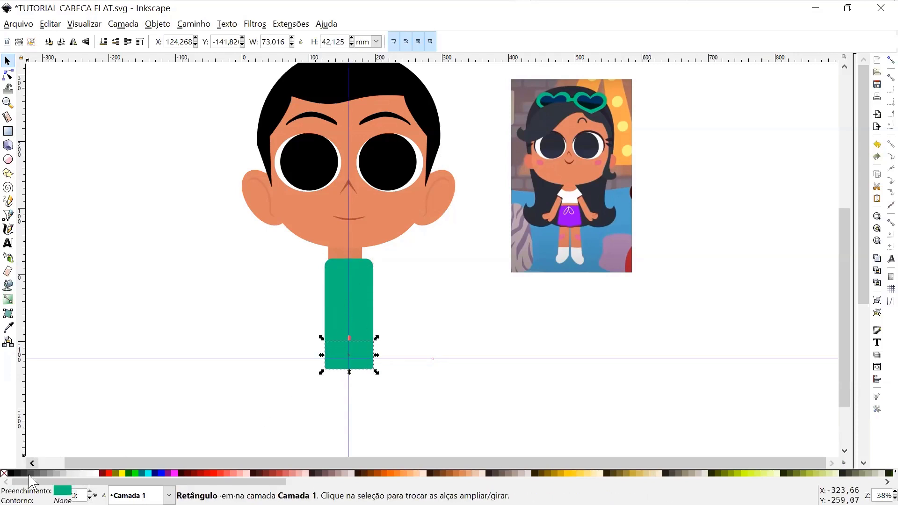
pyautogui.click(11, 474)
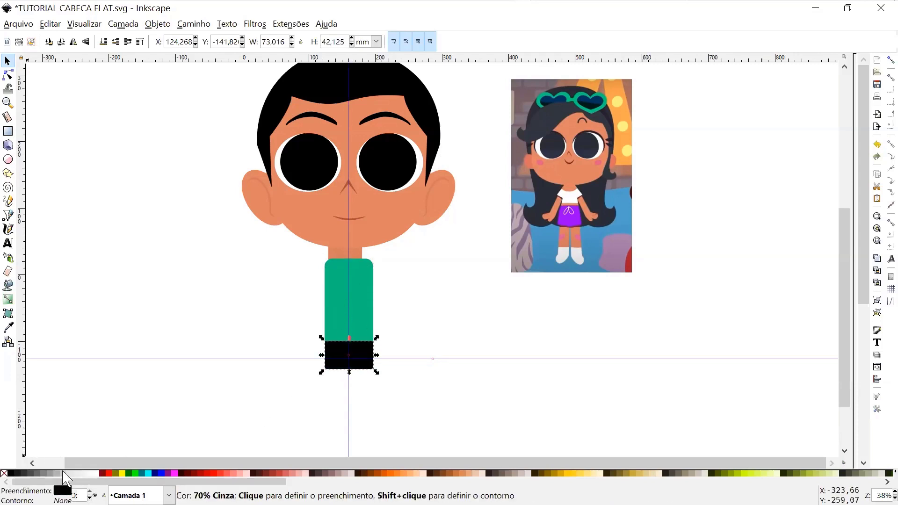
pyautogui.click(397, 397)
# - Centre the neck on the vertical guide and narrow it symmetrically to about 32 mm wide
pyautogui.moveTo(388, 314); pyautogui.dragTo(393, 345)
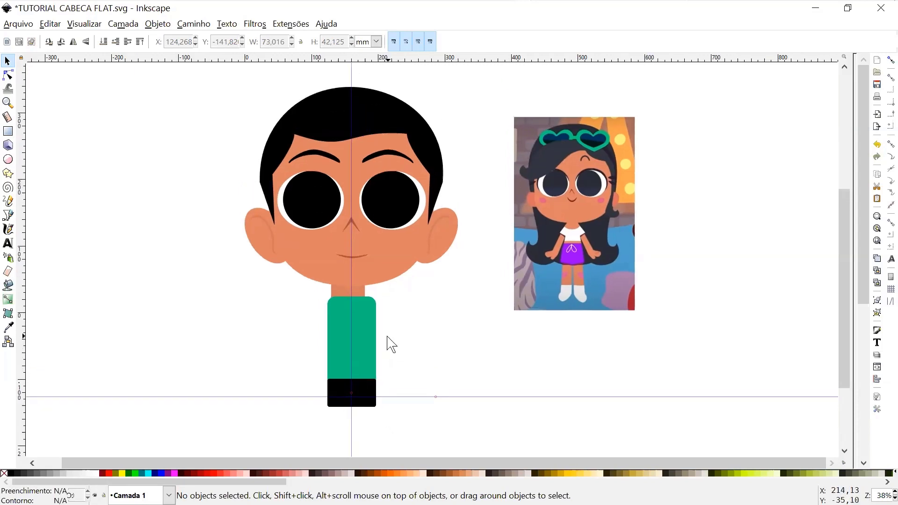
pyautogui.click(344, 294)
pyautogui.moveTo(363, 292); pyautogui.dragTo(360, 296)
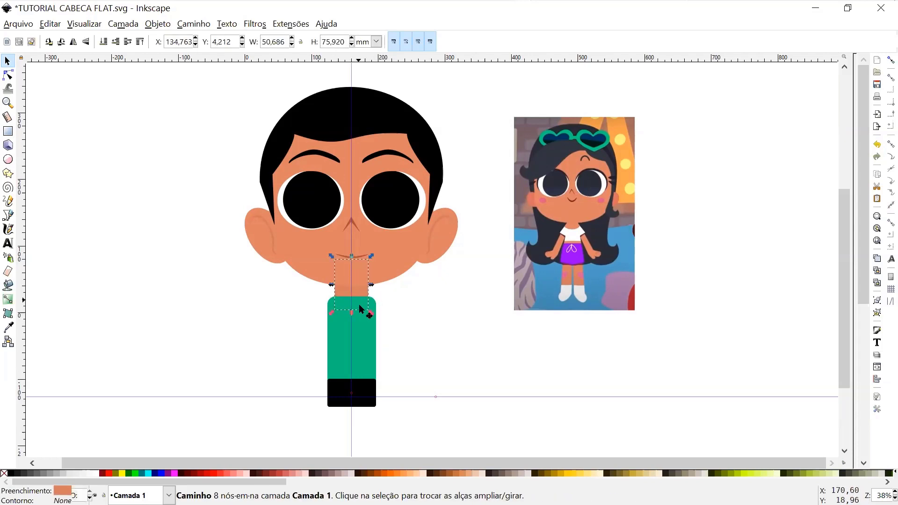
pyautogui.press('space')
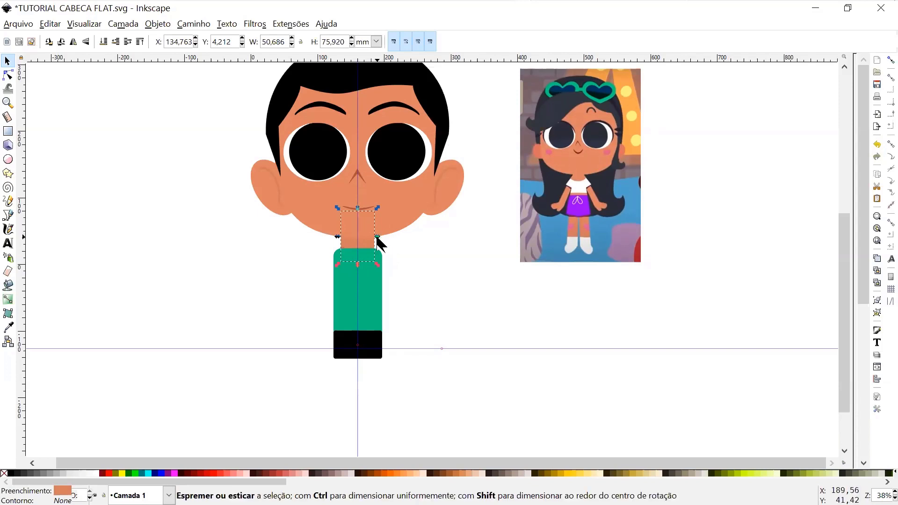
pyautogui.moveTo(378, 238); pyautogui.dragTo(369, 237)
pyautogui.click(416, 284)
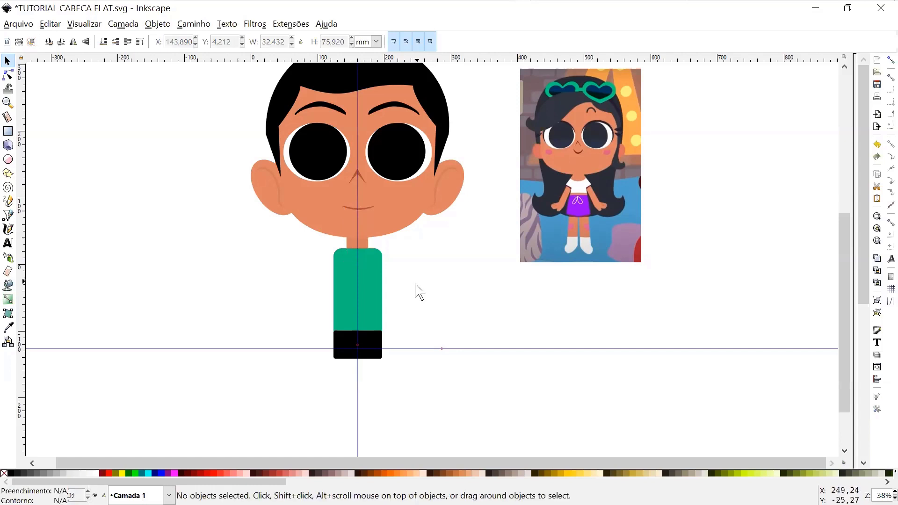
pyautogui.moveTo(419, 251); pyautogui.dragTo(423, 314)
pyautogui.moveTo(431, 351); pyautogui.dragTo(426, 340)
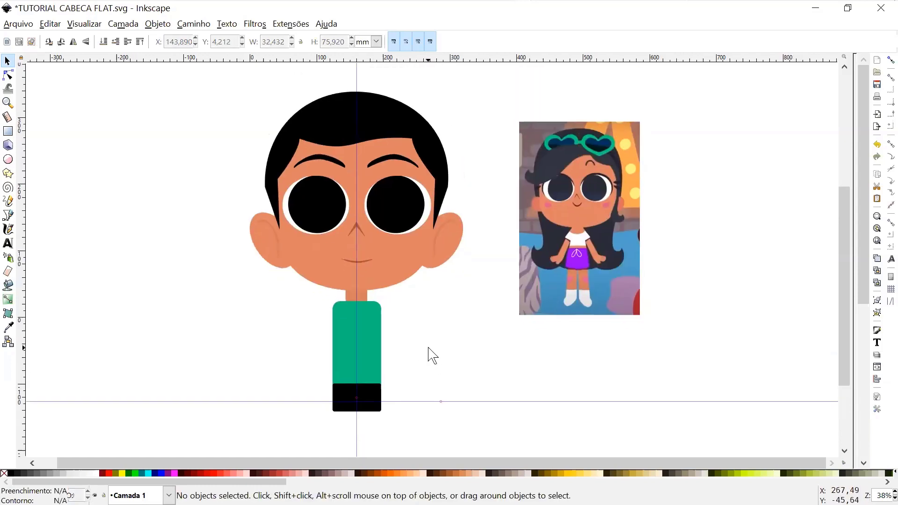
# - Convert the black rectangle at the base of the torso to an editable path
pyautogui.moveTo(387, 411); pyautogui.dragTo(387, 382)
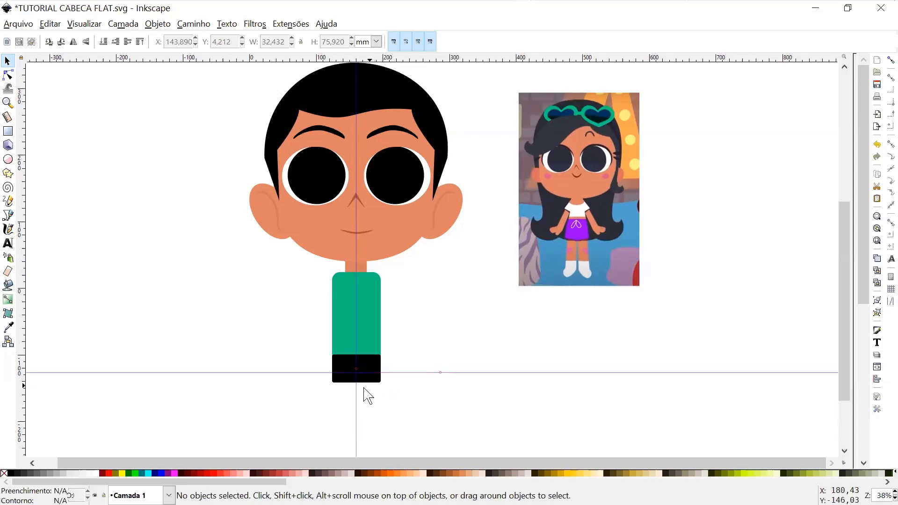
pyautogui.keyDown('ctrl'); pyautogui.scroll(3, 368, 391); pyautogui.keyUp('ctrl')
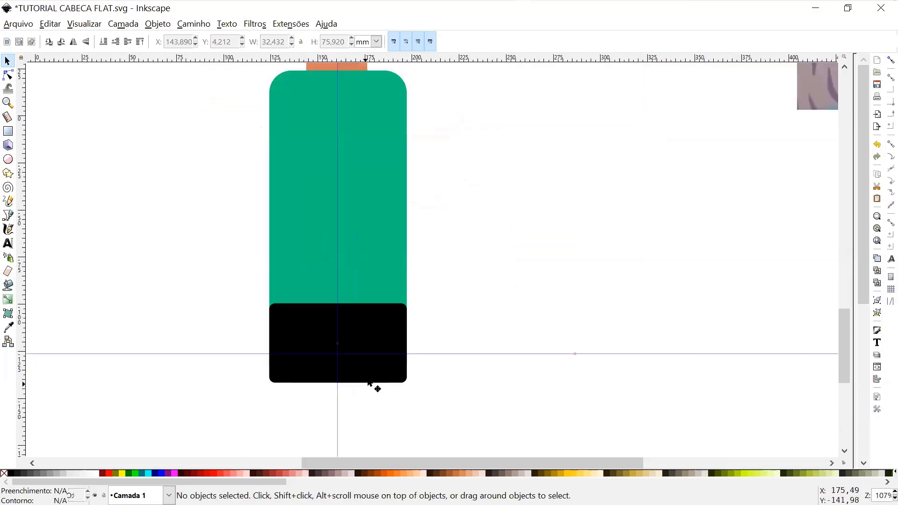
pyautogui.click(369, 373)
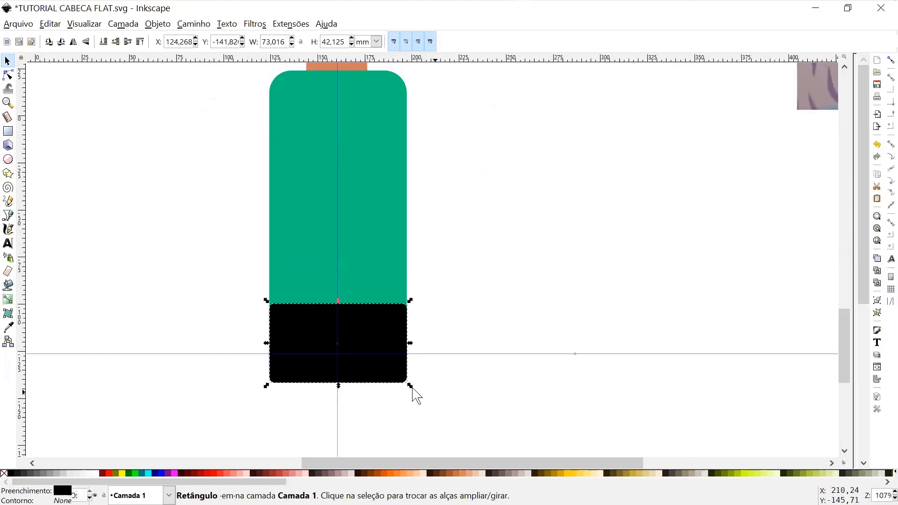
pyautogui.click(8, 74)
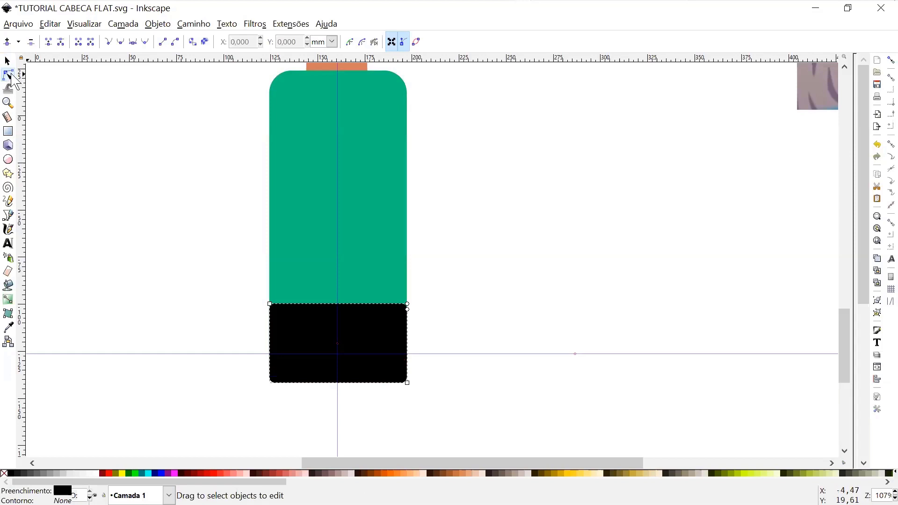
pyautogui.click(192, 42)
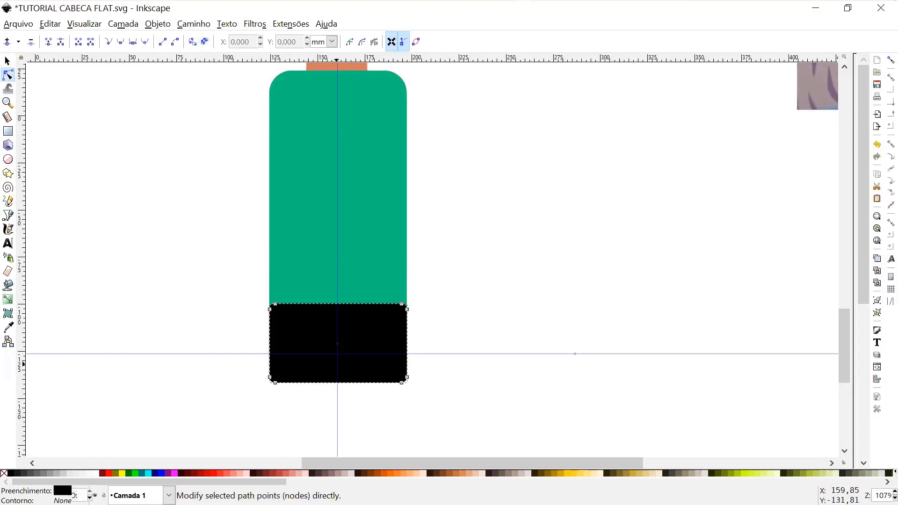
# - Delete the two lowest corner nodes of the black shape and bend its lower edge into a downward curve, about 49 mm high overall
pyautogui.keyDown('ctrl'); pyautogui.keyDown('alt'); pyautogui.click(402, 384); pyautogui.keyUp('alt'); pyautogui.keyUp('ctrl')
pyautogui.keyDown('ctrl'); pyautogui.keyDown('alt'); pyautogui.click(274, 383); pyautogui.keyUp('alt'); pyautogui.keyUp('ctrl')
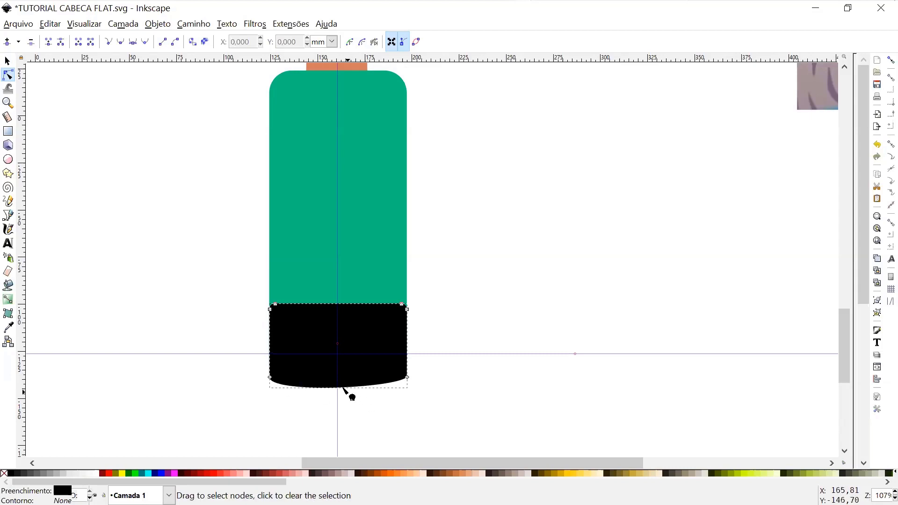
pyautogui.moveTo(344, 388); pyautogui.dragTo(344, 394)
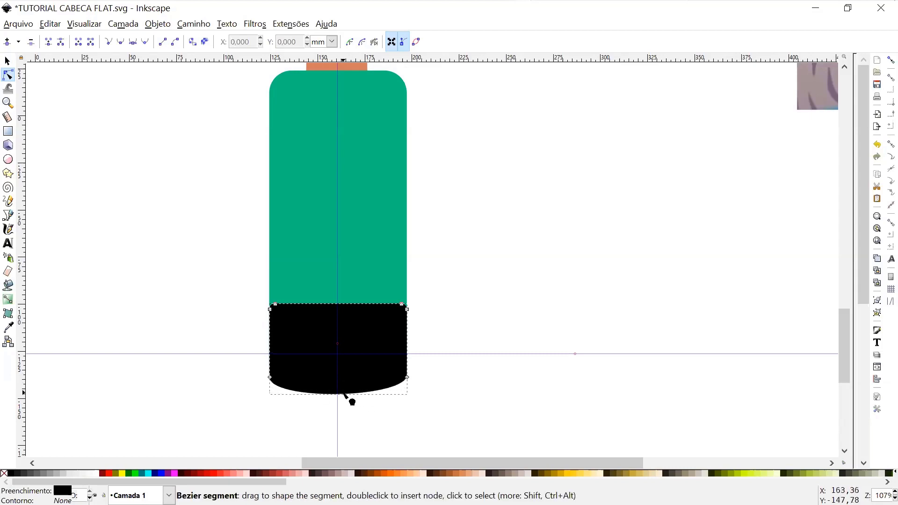
pyautogui.click(408, 377)
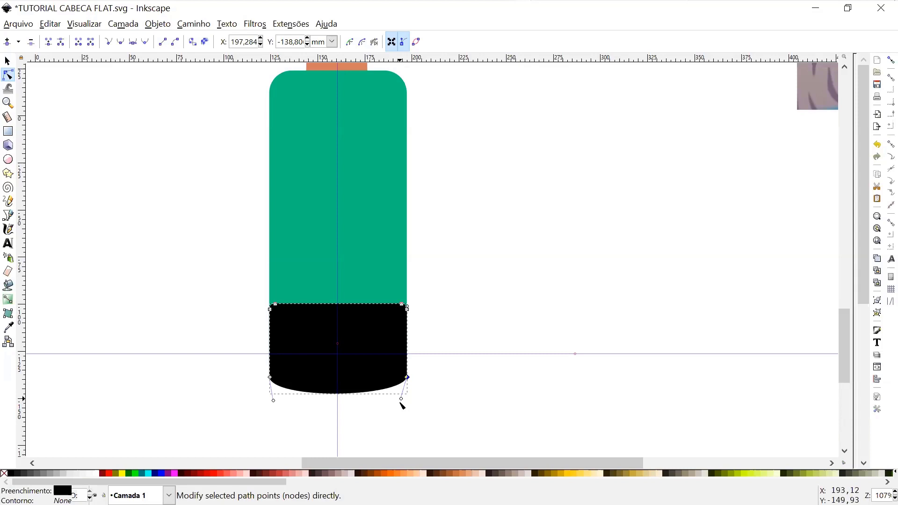
pyautogui.click(401, 400)
pyautogui.click(407, 378)
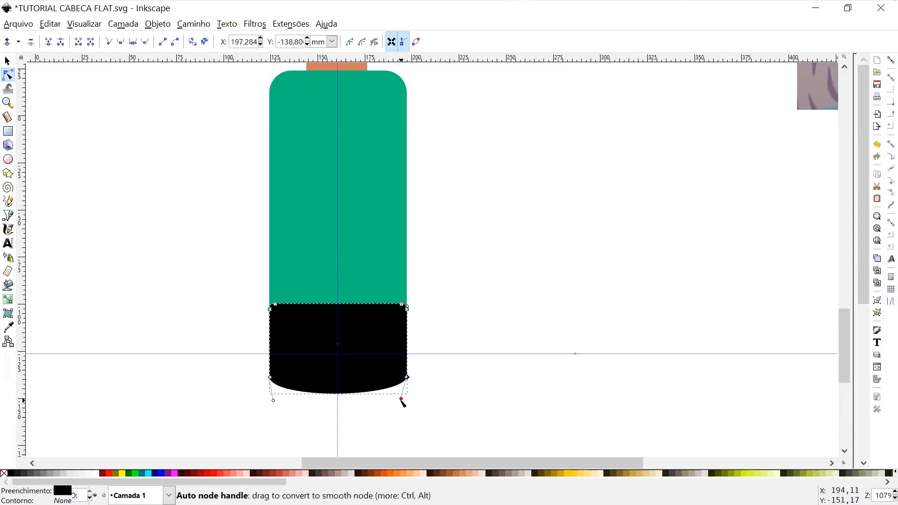
pyautogui.moveTo(401, 399); pyautogui.dragTo(399, 406)
pyautogui.press('space')
pyautogui.scroll(4, 422, 318)
pyautogui.press('s')
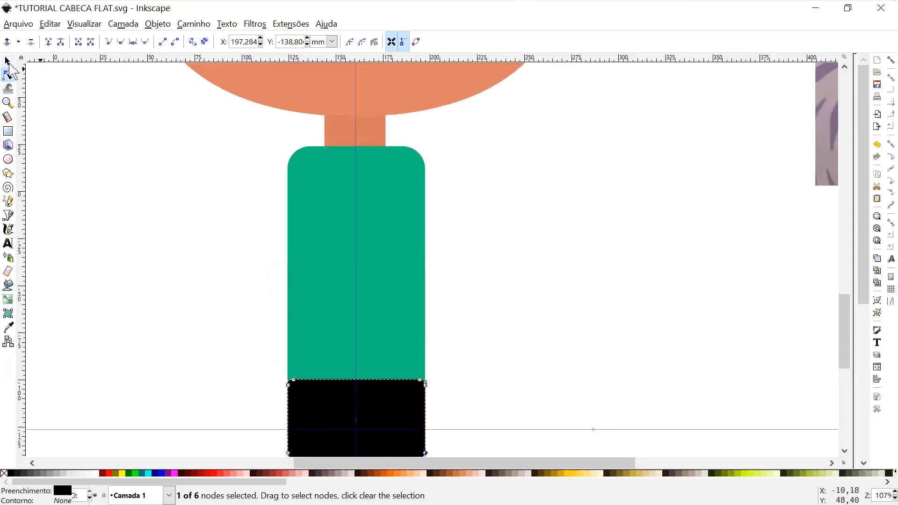
pyautogui.press('4')
pyautogui.press('space')
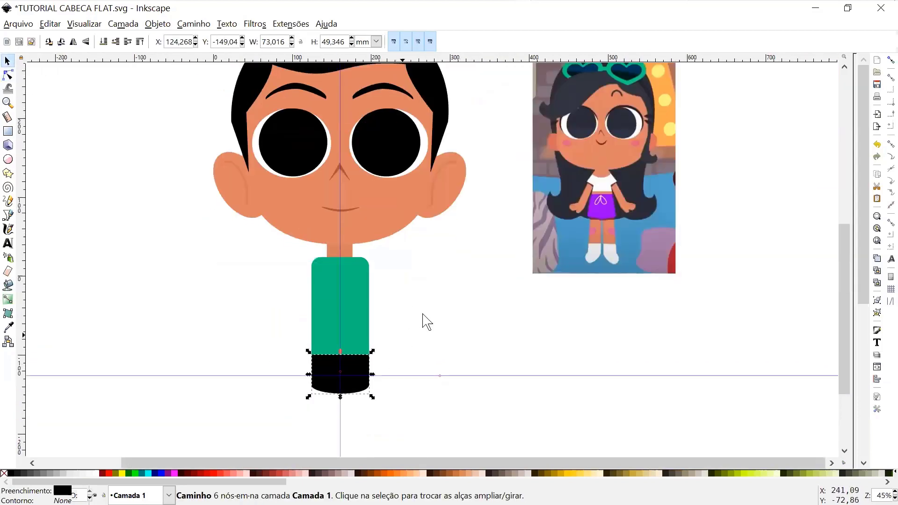
pyautogui.click(444, 353)
pyautogui.press('space')
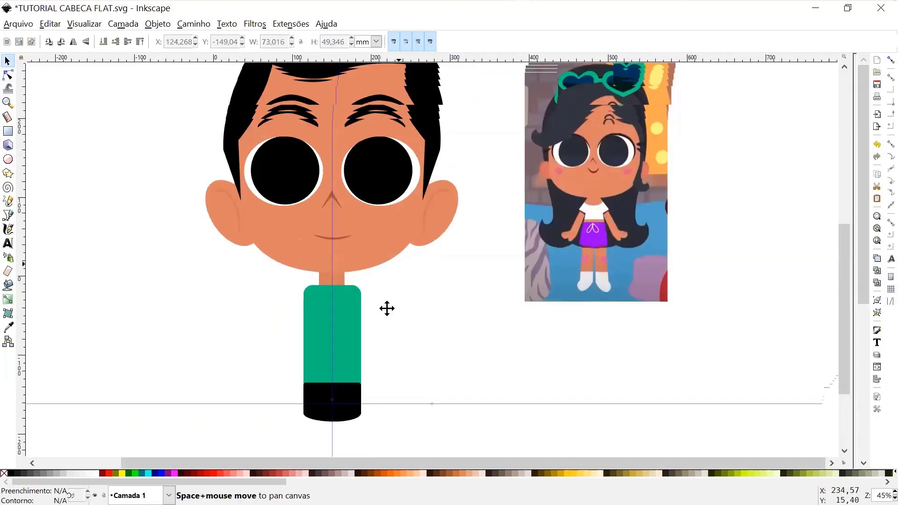
# - Draw a circle about 47 mm in diameter beside the upper torso, with a black outline and no fill
pyautogui.press('space')
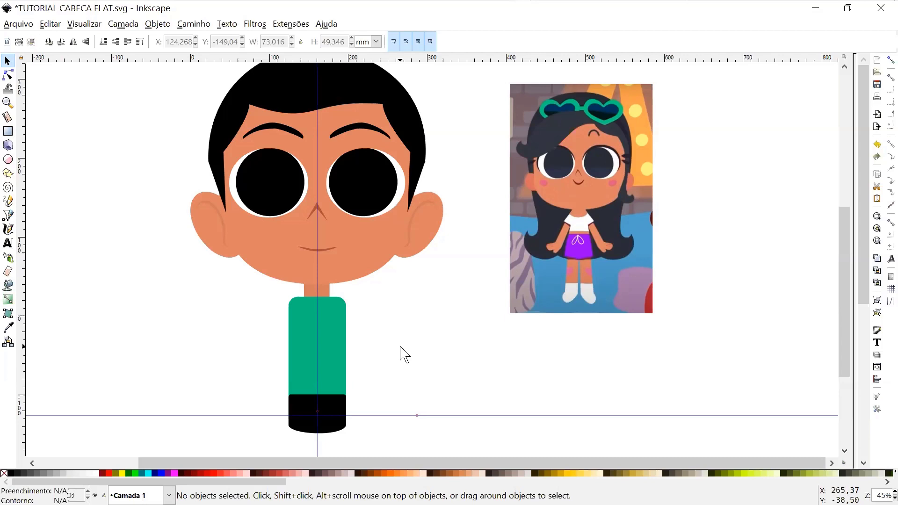
pyautogui.moveTo(422, 387)
pyautogui.mouseDown()
pyautogui.moveTo(421, 323)
pyautogui.moveTo(425, 366)
pyautogui.moveTo(449, 379)
pyautogui.moveTo(419, 372)
pyautogui.mouseUp()
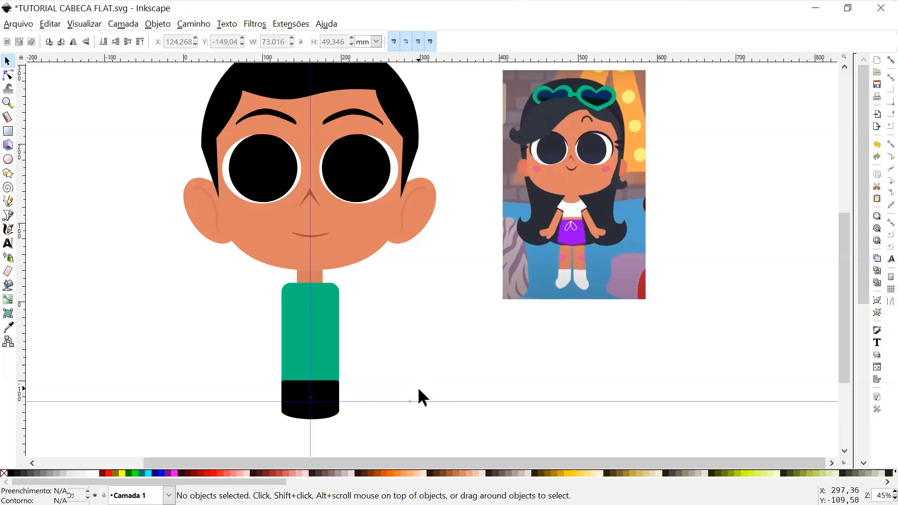
pyautogui.press('space')
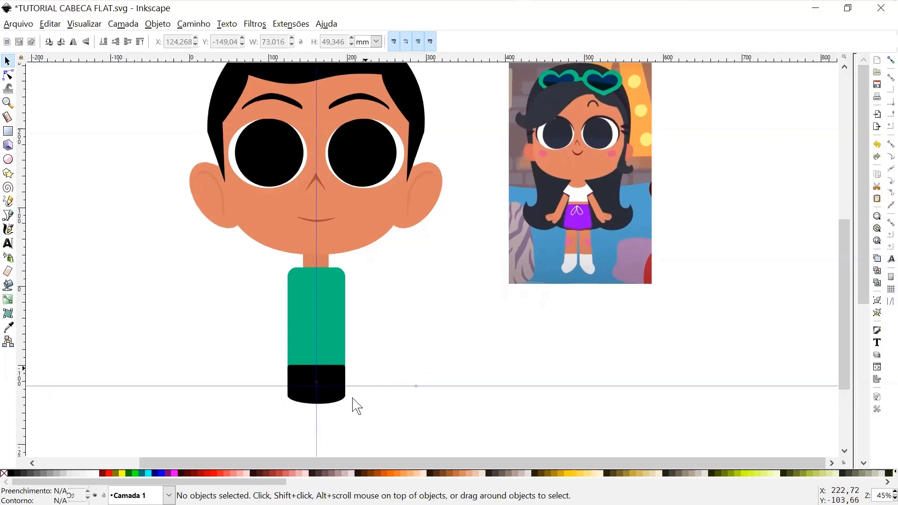
pyautogui.press('e')
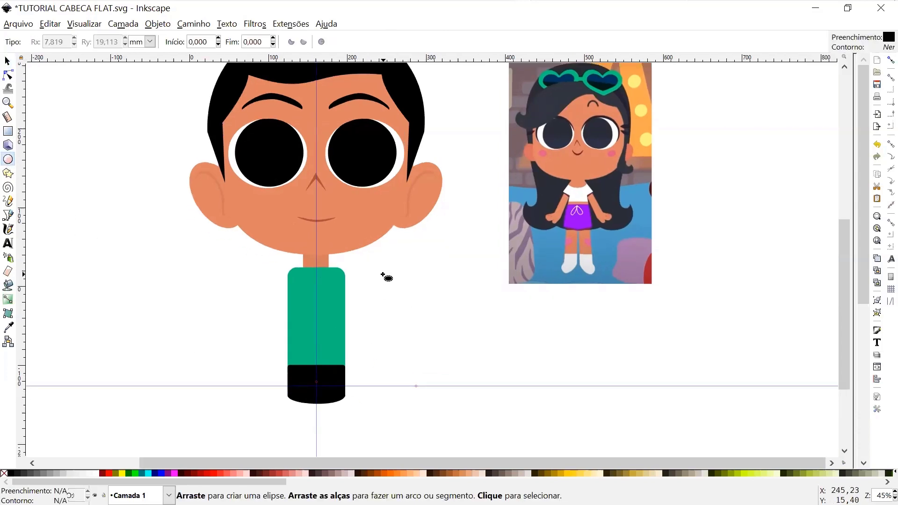
pyautogui.moveTo(378, 265); pyautogui.dragTo(415, 302)
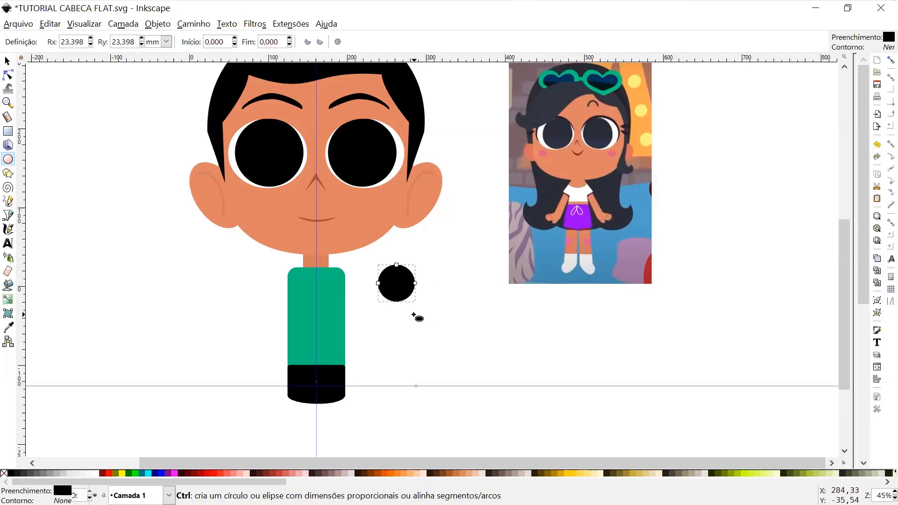
pyautogui.rightClick(11, 473)
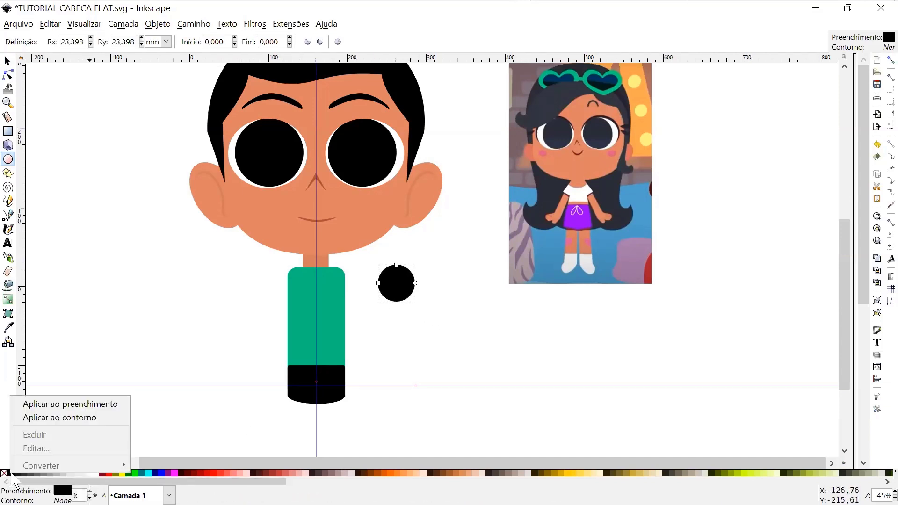
pyautogui.click(78, 421)
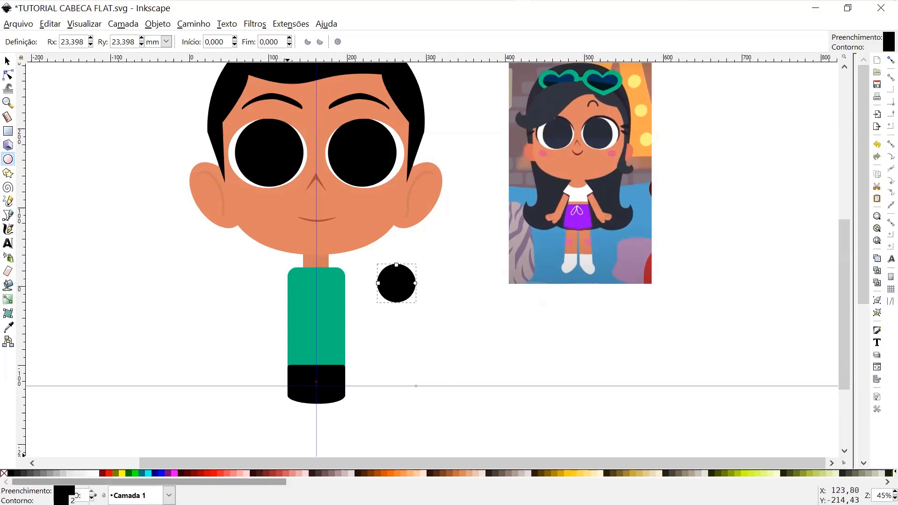
pyautogui.rightClick(64, 495)
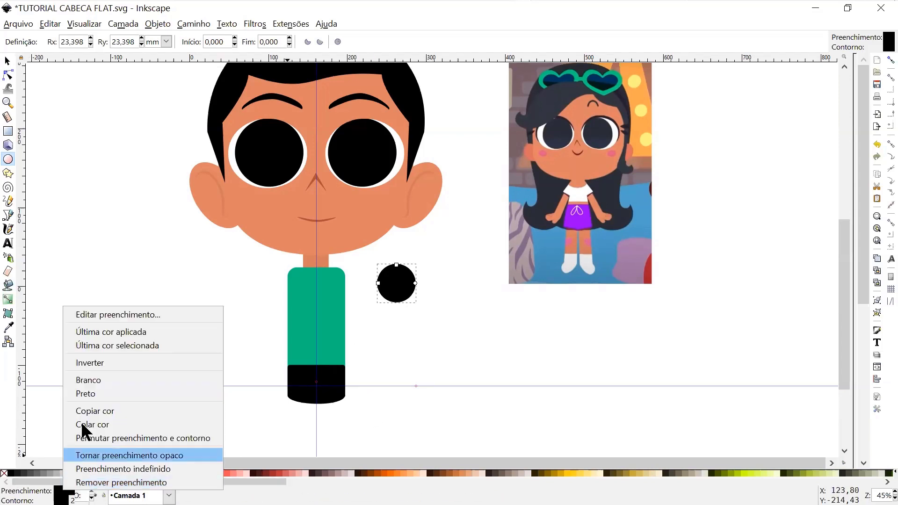
pyautogui.click(82, 481)
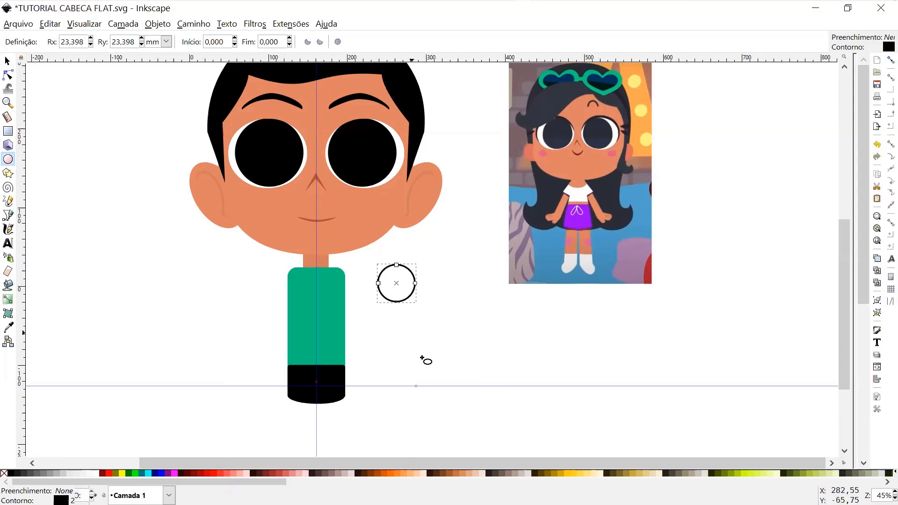
# - Shrink the outlined circle to about 33 mm and place it beside the shoulder
pyautogui.click(7, 61)
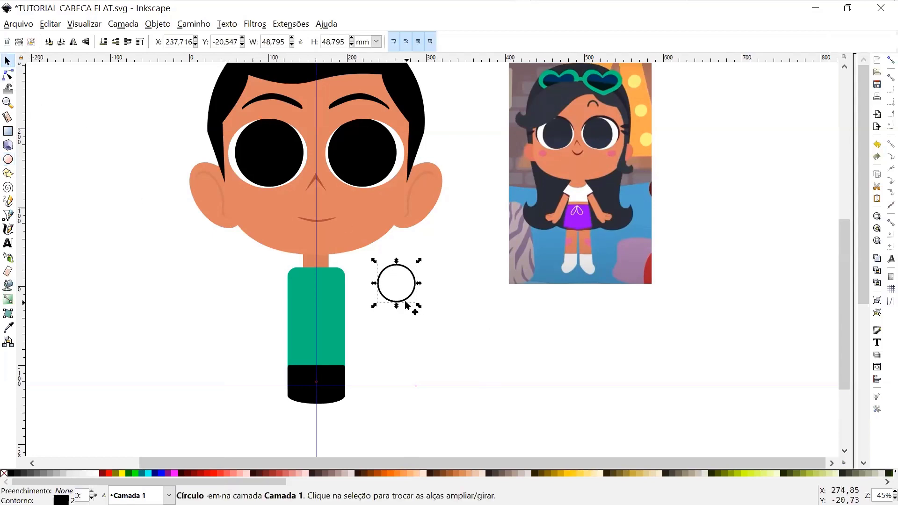
pyautogui.moveTo(405, 301); pyautogui.dragTo(405, 292)
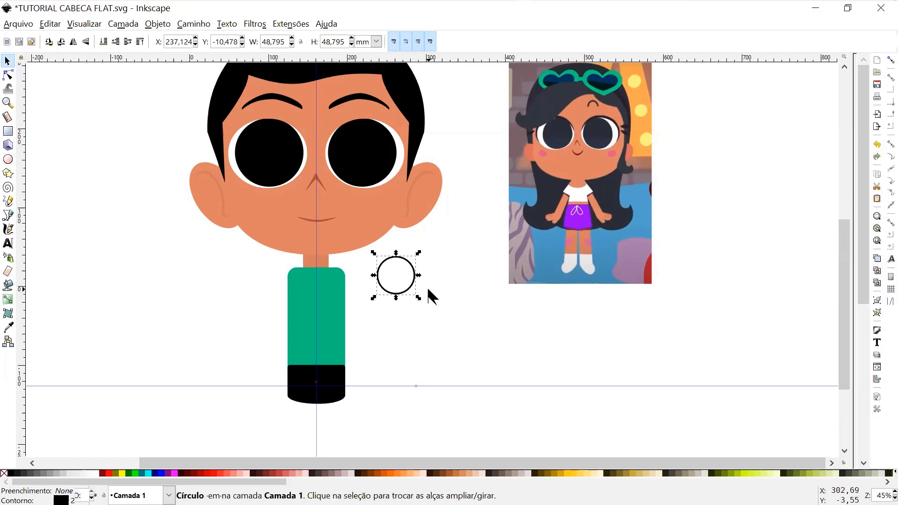
pyautogui.moveTo(414, 291); pyautogui.dragTo(408, 406)
# - Duplicate the small circle and move the copy straight down to about Y -152 mm, beside the black shape
pyautogui.hotkey('ctrl', 'd')
pyautogui.hotkey('ctrl', 'z')
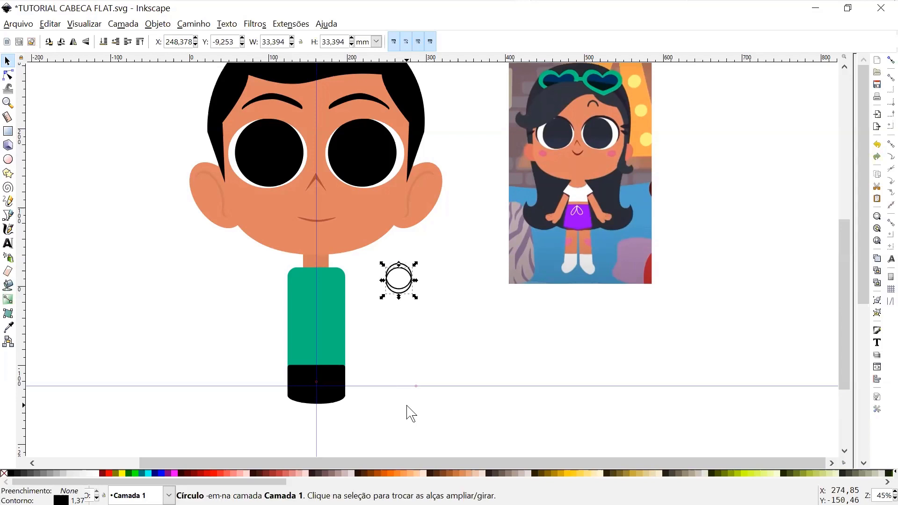
pyautogui.hotkey('shift', 'Down')
pyautogui.hotkey('shift', 'Down')
pyautogui.hotkey('shift', 'Down')
pyautogui.hotkey('shift', 'Down')
pyautogui.hotkey('shift', 'Down')
pyautogui.hotkey('shift', 'Down')
pyautogui.hotkey('shift', 'Down')
pyautogui.hotkey('shift', 'Down')
pyautogui.hotkey('shift', 'Down')
pyautogui.hotkey('shift', 'Down')
pyautogui.hotkey('shift', 'Down')
pyautogui.hotkey('shift', 'Down')
pyautogui.hotkey('shift', 'Down')
pyautogui.hotkey('shift', 'Down')
pyautogui.hotkey('shift', 'Down')
pyautogui.hotkey('shift', 'Down')
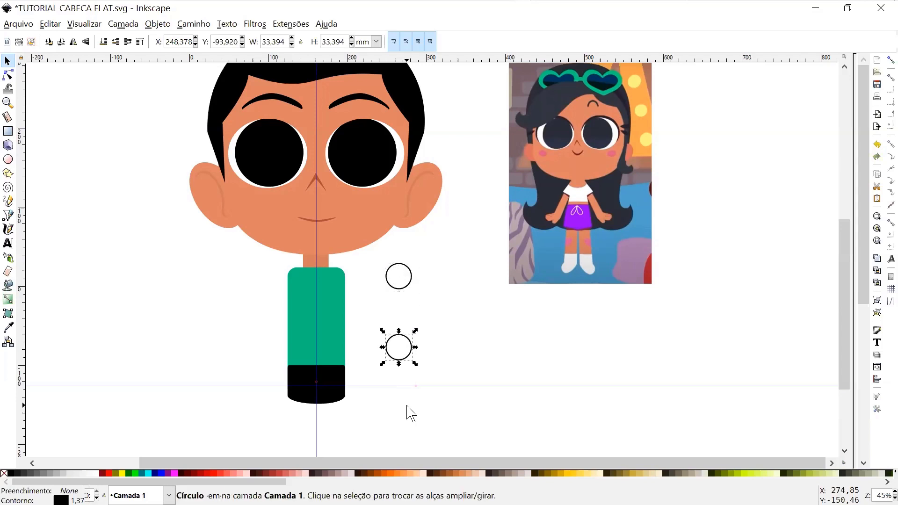
pyautogui.hotkey('shift', 'Down')
pyautogui.hotkey('shift', 'Down')
pyautogui.hotkey('shift', 'Down')
pyautogui.hotkey('shift', 'Down')
pyautogui.hotkey('shift', 'Down')
pyautogui.hotkey('shift', 'Down')
pyautogui.hotkey('shift', 'Down')
pyautogui.hotkey('shift', 'Down')
pyautogui.hotkey('shift', 'Down')
pyautogui.hotkey('shift', 'Down')
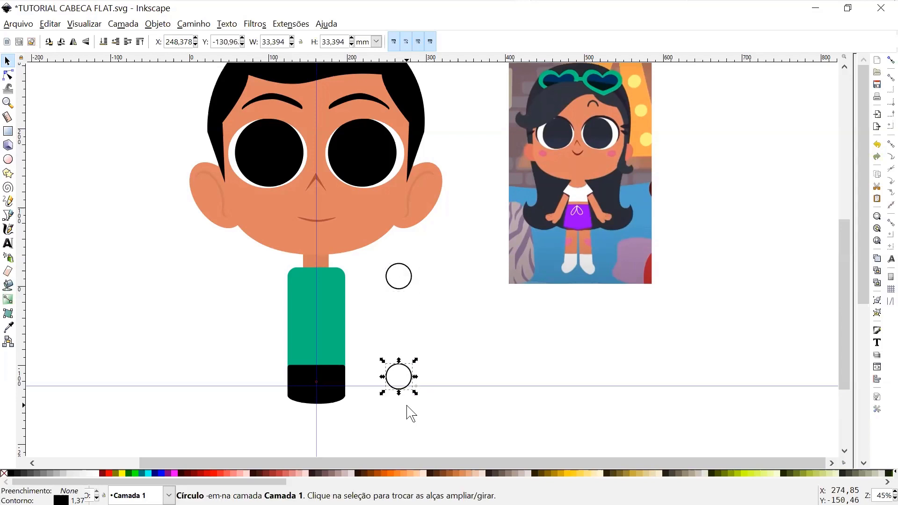
pyautogui.hotkey('shift', 'Down')
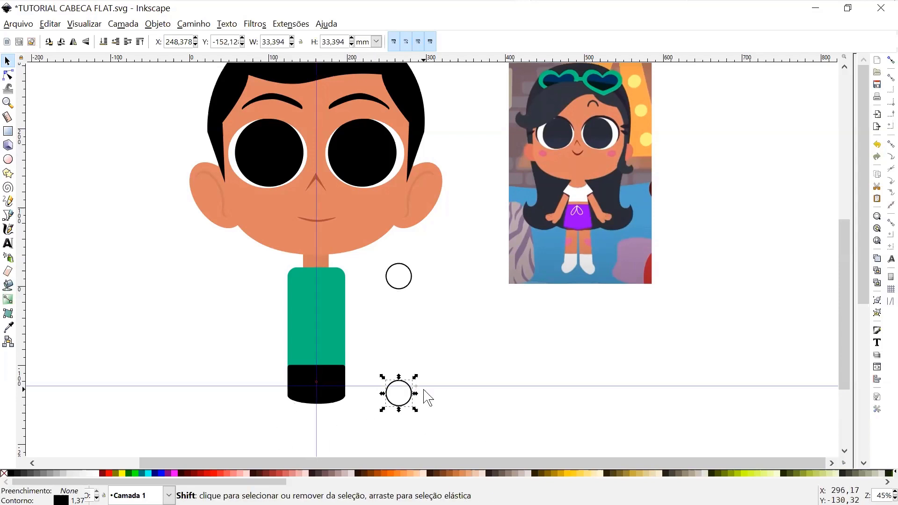
# - Raise the lower circle to about Y -147 mm and place a horizontal guide midway between the two outlined circles
pyautogui.hotkey('shift', 'Up')
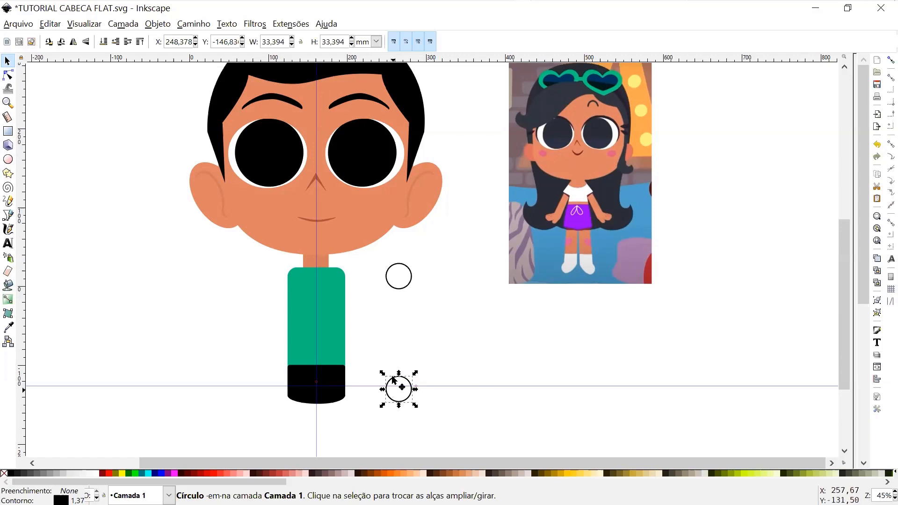
pyautogui.keyDown('shift'); pyautogui.click(410, 280); pyautogui.keyUp('shift')
pyautogui.moveTo(457, 57)
pyautogui.mouseDown()
pyautogui.moveTo(452, 339)
pyautogui.moveTo(449, 332)
pyautogui.mouseUp()
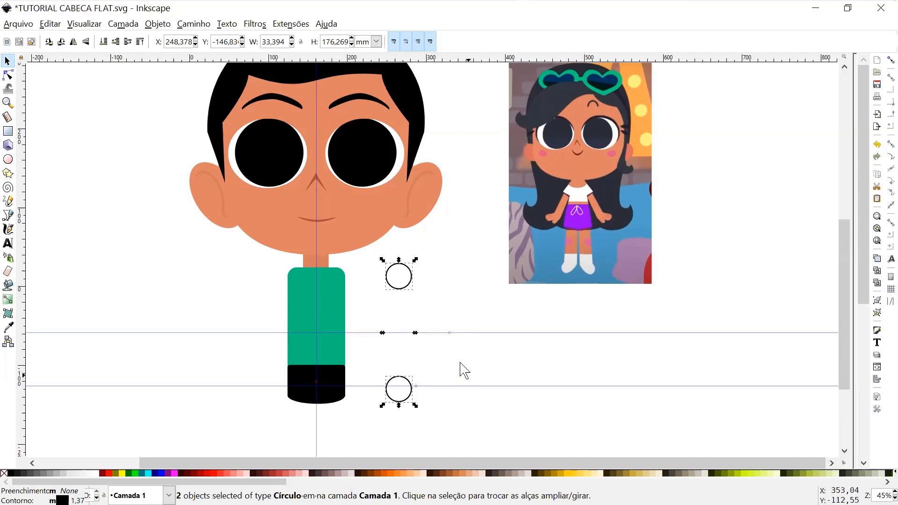
# - Duplicate the upper circle and move the copy straight down until it is centred on the middle guide, at about Y -75 mm
pyautogui.click(407, 286)
pyautogui.click(416, 295)
pyautogui.click(408, 286)
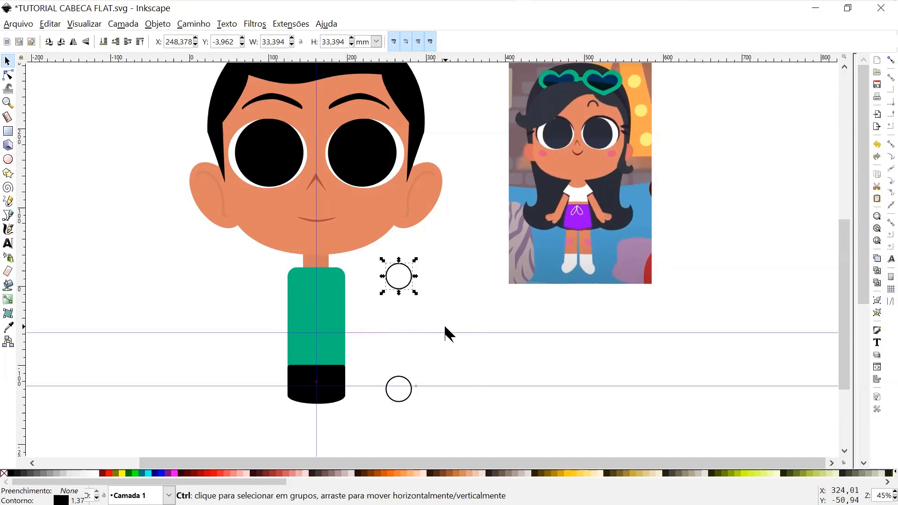
pyautogui.hotkey('ctrl', 'd')
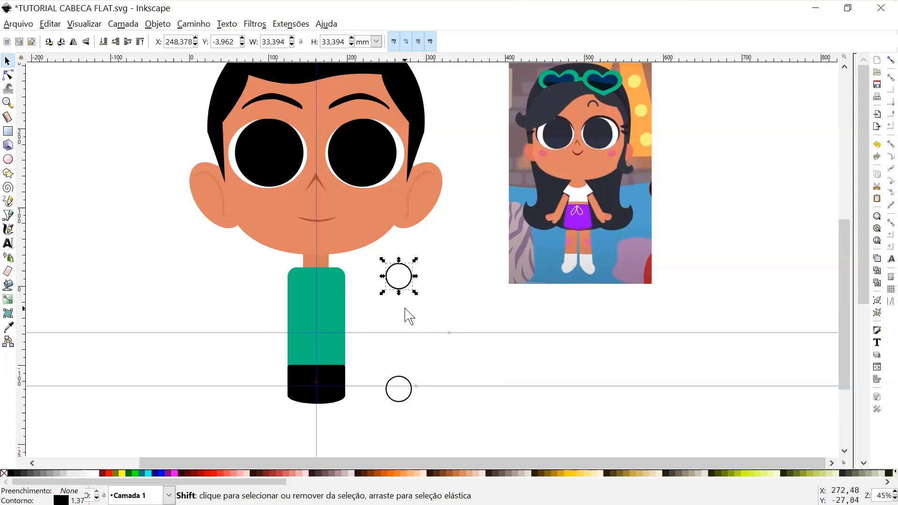
pyautogui.hotkey('shift', 'Down')
pyautogui.hotkey('shift', 'Down')
pyautogui.hotkey('shift', 'Down')
pyautogui.hotkey('shift', 'Down')
pyautogui.hotkey('shift', 'Down')
pyautogui.hotkey('shift', 'Down')
pyautogui.hotkey('shift', 'Down')
pyautogui.hotkey('shift', 'Down')
pyautogui.hotkey('shift', 'Down')
pyautogui.hotkey('shift', 'Down')
pyautogui.hotkey('shift', 'Down')
pyautogui.press('Down')
pyautogui.press('Down')
pyautogui.press('Down')
pyautogui.press('Down')
pyautogui.press('Down')
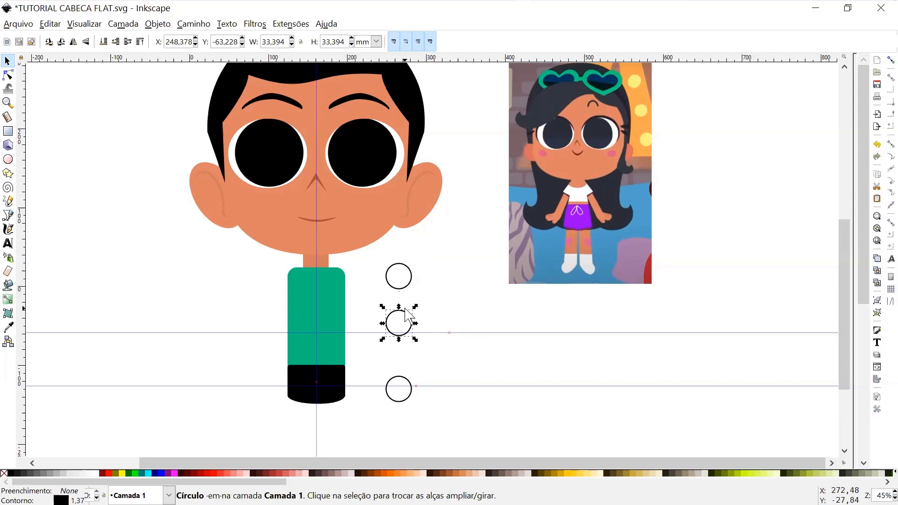
pyautogui.press('Down')
pyautogui.press('Down')
pyautogui.press('Down')
pyautogui.press('Down')
pyautogui.press('Down')
pyautogui.press('Down')
pyautogui.press('Down')
pyautogui.press('Down')
pyautogui.press('Down')
pyautogui.press('Down')
pyautogui.press('Down')
pyautogui.press('Down')
pyautogui.press('Down')
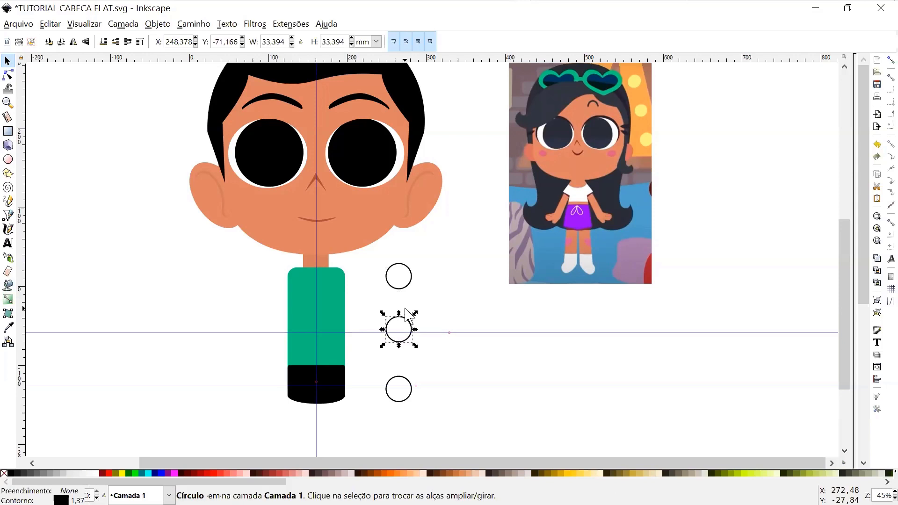
pyautogui.press('Down')
pyautogui.press('Down')
pyautogui.press('Down')
pyautogui.press('Down')
pyautogui.press('Down')
pyautogui.press('Down')
pyautogui.press('Down')
pyautogui.press('Down')
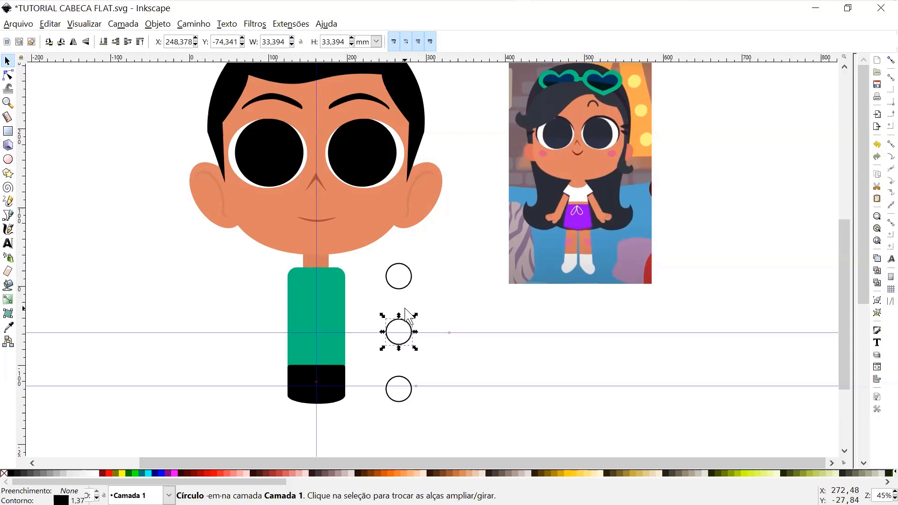
pyautogui.press('Down')
pyautogui.press('Up')
pyautogui.press('Up')
pyautogui.press('Up')
pyautogui.press('Up')
pyautogui.press('Down')
pyautogui.press('Up')
pyautogui.press('Down')
# - Convert the upper circle to a path and stretch its lowest node down to the bottom of the middle circle
pyautogui.click(394, 264)
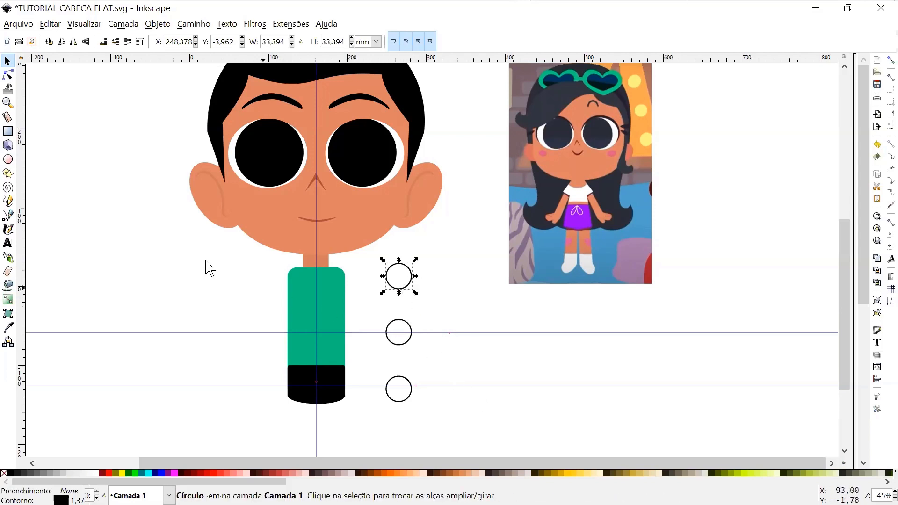
pyautogui.click(8, 74)
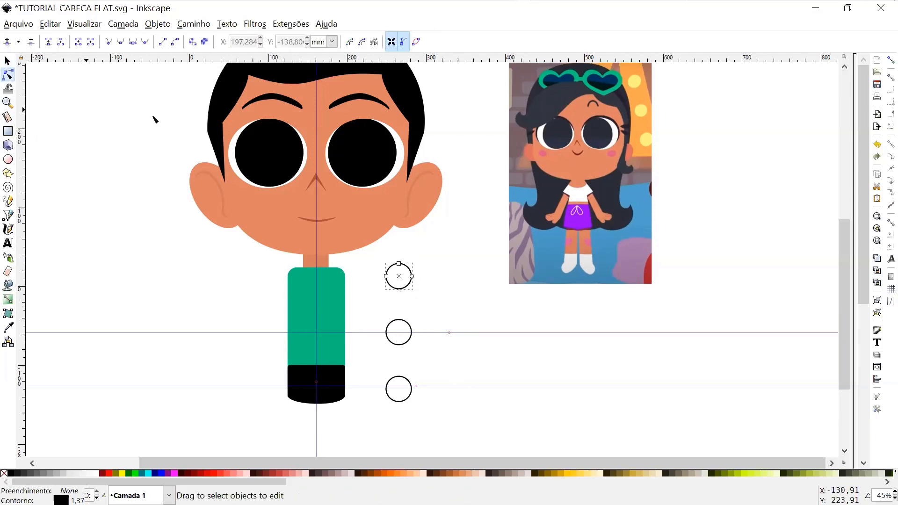
pyautogui.click(192, 42)
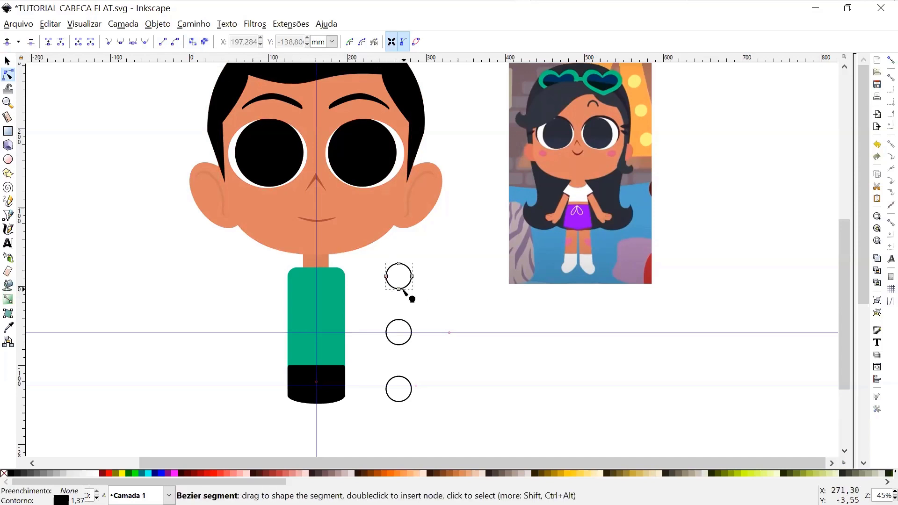
pyautogui.moveTo(399, 289); pyautogui.dragTo(403, 345)
# - Add a node on each side of the stretched path and fit its lower end around the middle circle
pyautogui.scroll(1, 404, 345)
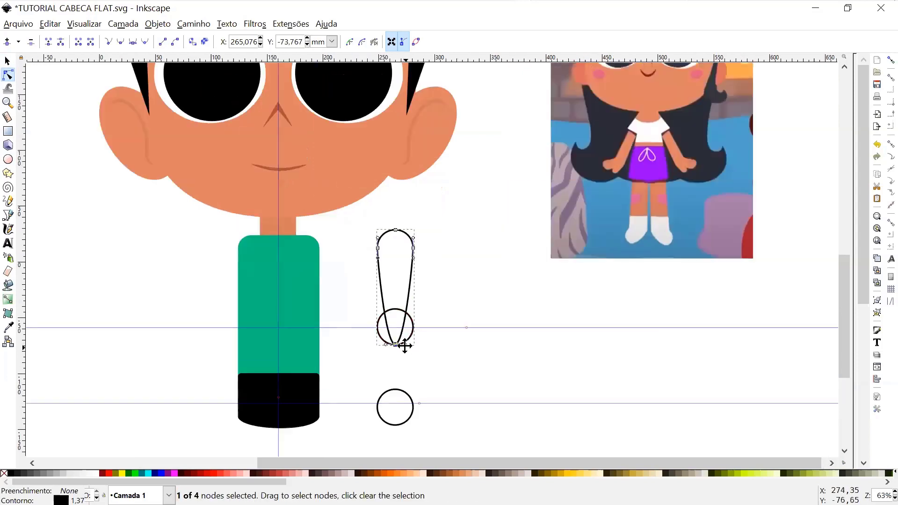
pyautogui.scroll(2, 405, 349)
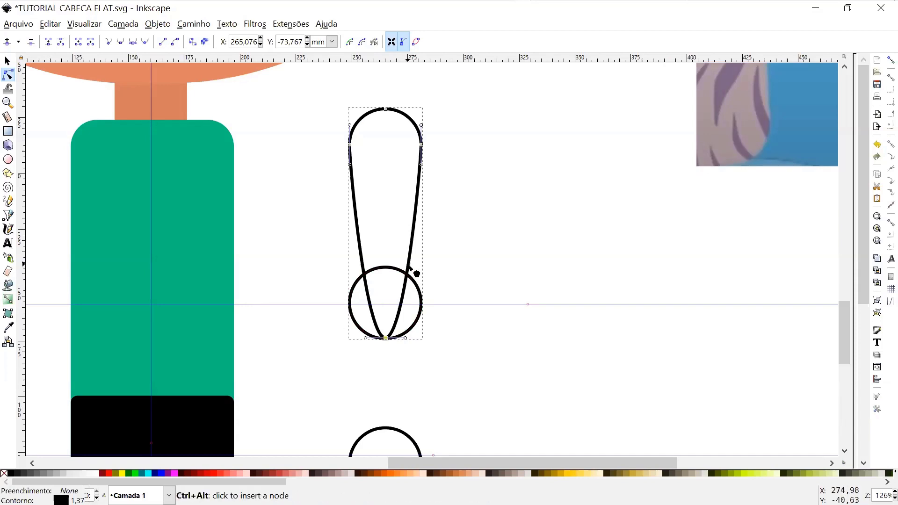
pyautogui.press('Insert')
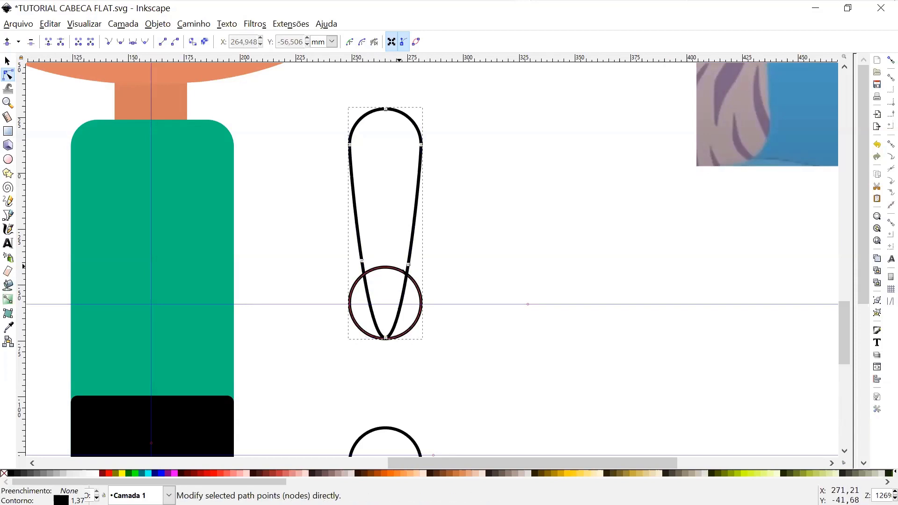
pyautogui.moveTo(408, 265); pyautogui.dragTo(423, 306)
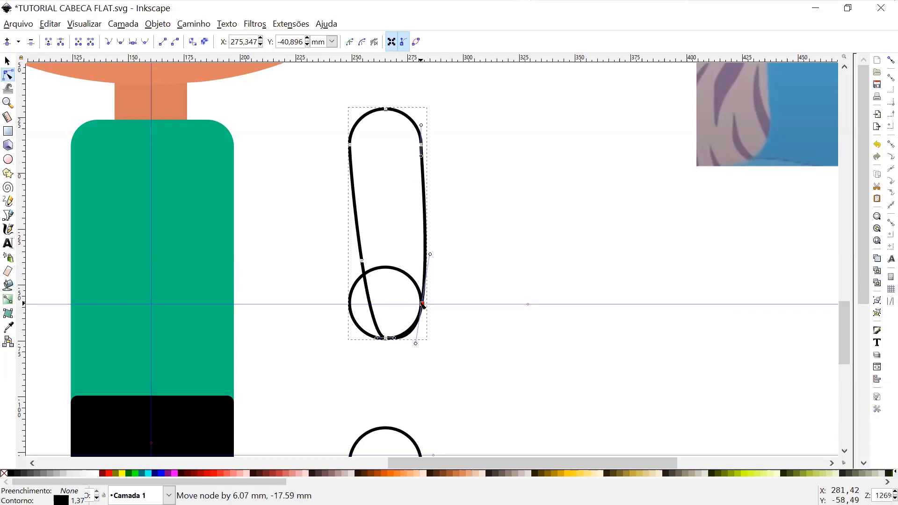
pyautogui.moveTo(361, 260); pyautogui.dragTo(349, 306)
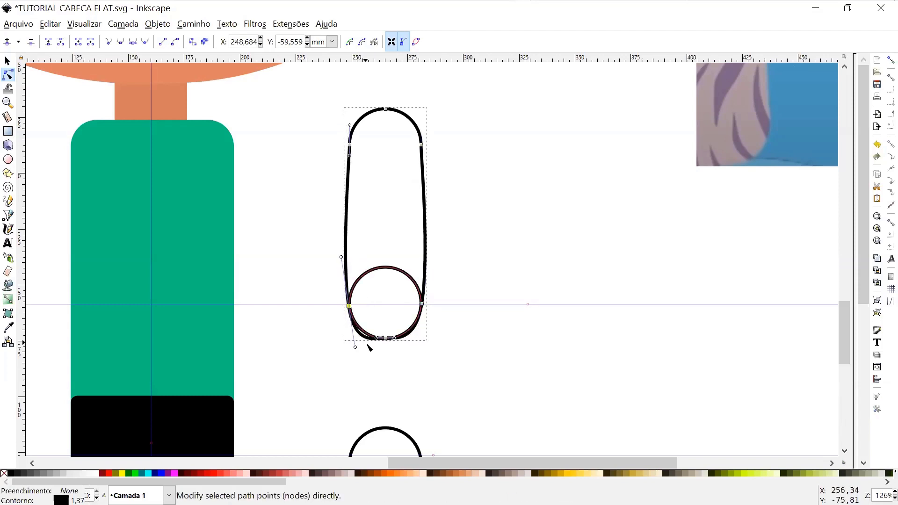
pyautogui.click(371, 342)
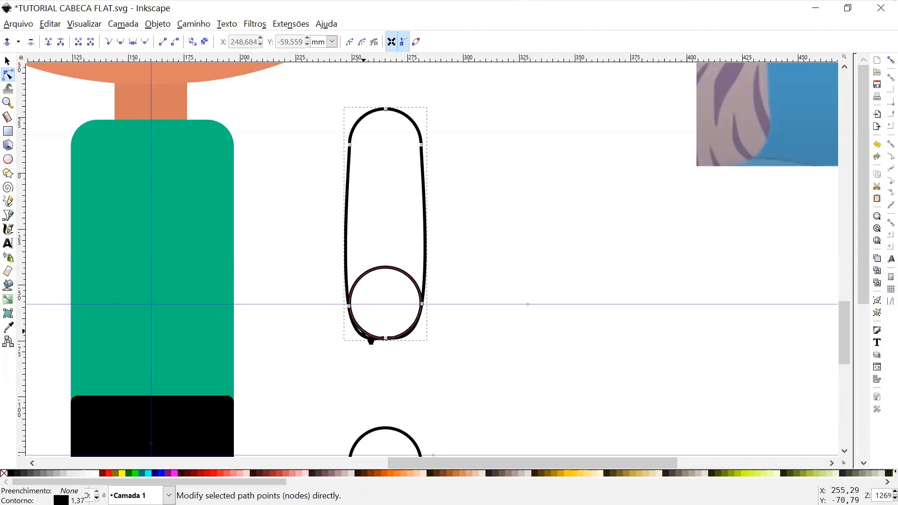
pyautogui.moveTo(361, 333); pyautogui.dragTo(408, 331)
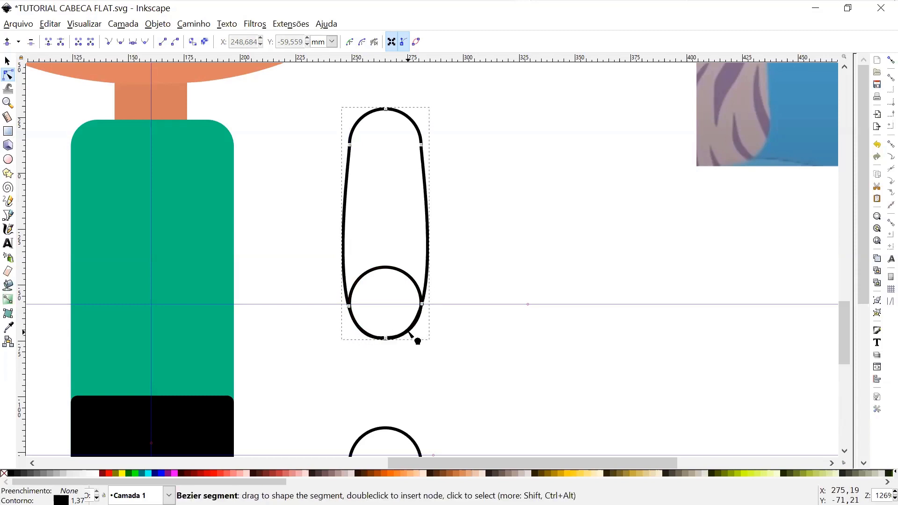
# - Straighten both long sides of the upper-arm path by adjusting and retracting the handles of its two lower side nodes
pyautogui.click(422, 304)
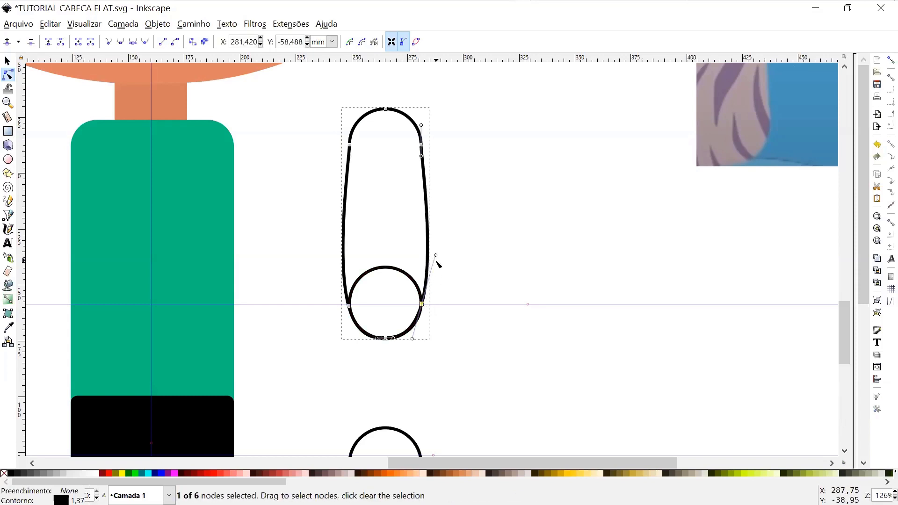
pyautogui.moveTo(435, 255); pyautogui.dragTo(426, 254)
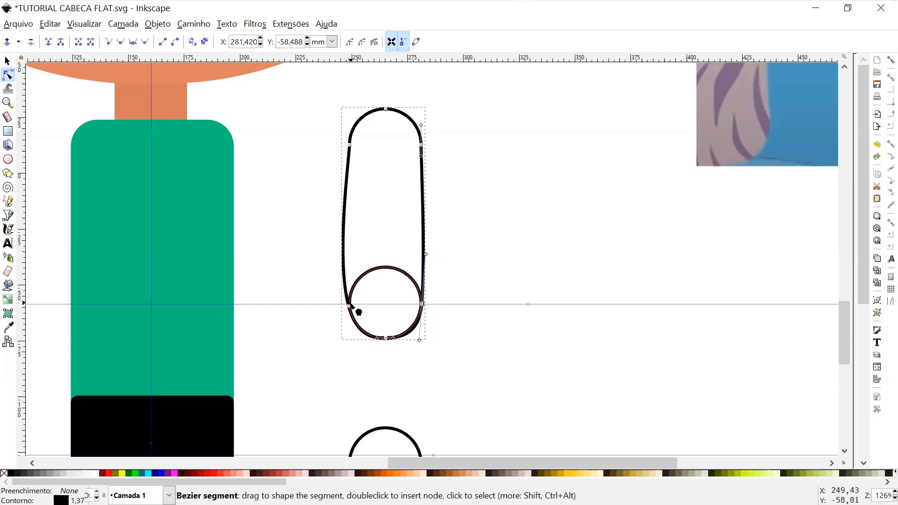
pyautogui.click(349, 306)
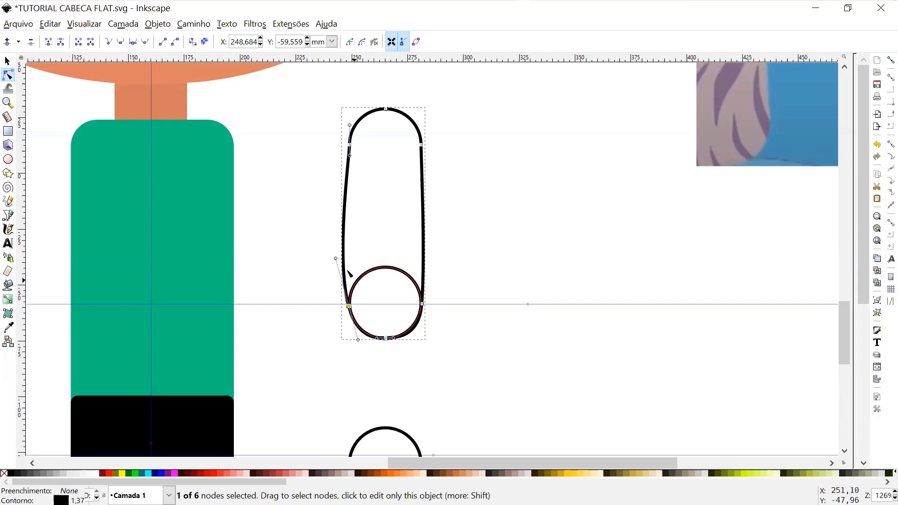
pyautogui.keyDown('ctrl'); pyautogui.click(335, 258); pyautogui.keyUp('ctrl')
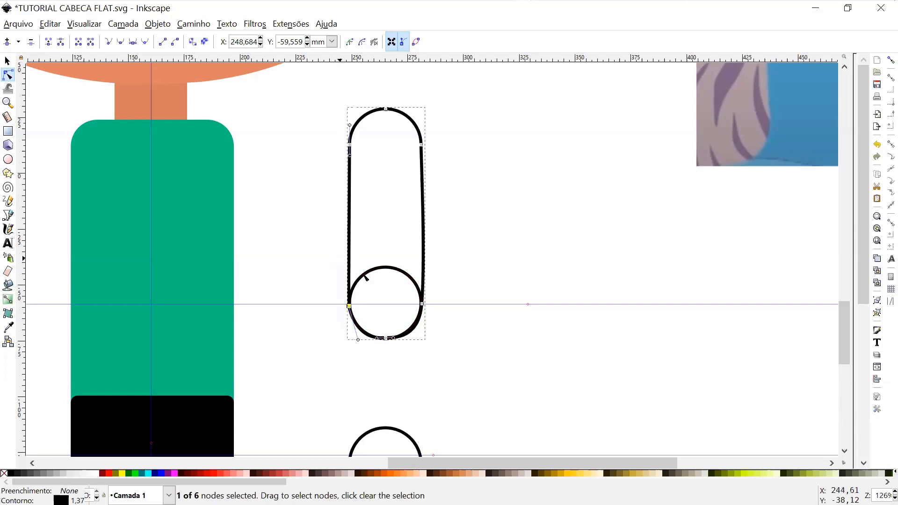
pyautogui.click(422, 304)
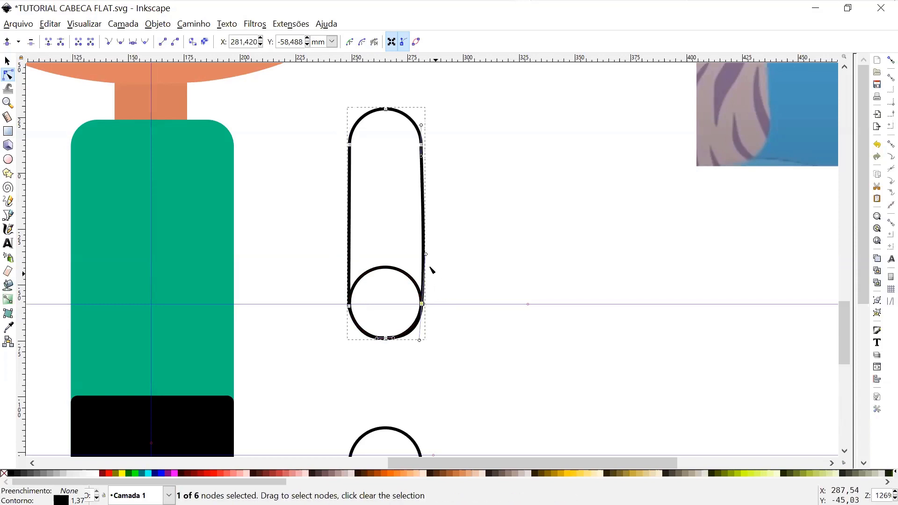
pyautogui.keyDown('ctrl'); pyautogui.click(426, 254); pyautogui.keyUp('ctrl')
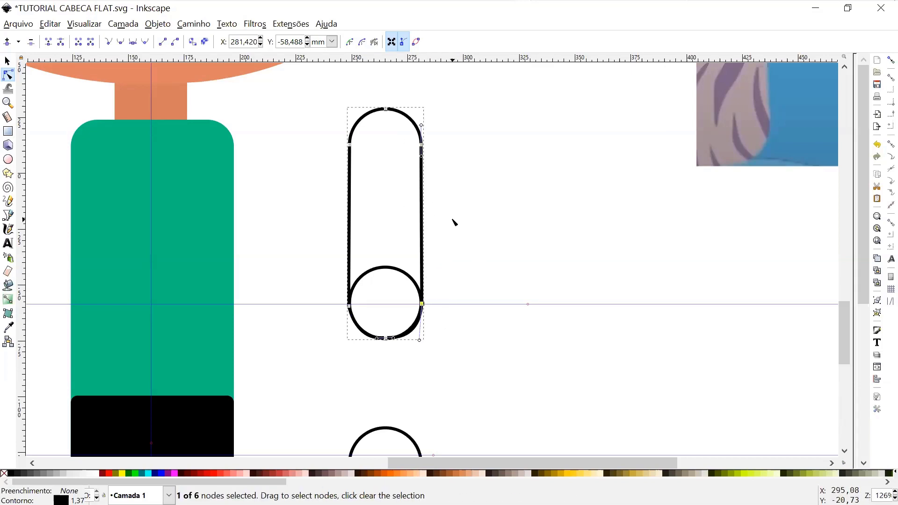
pyautogui.click(7, 61)
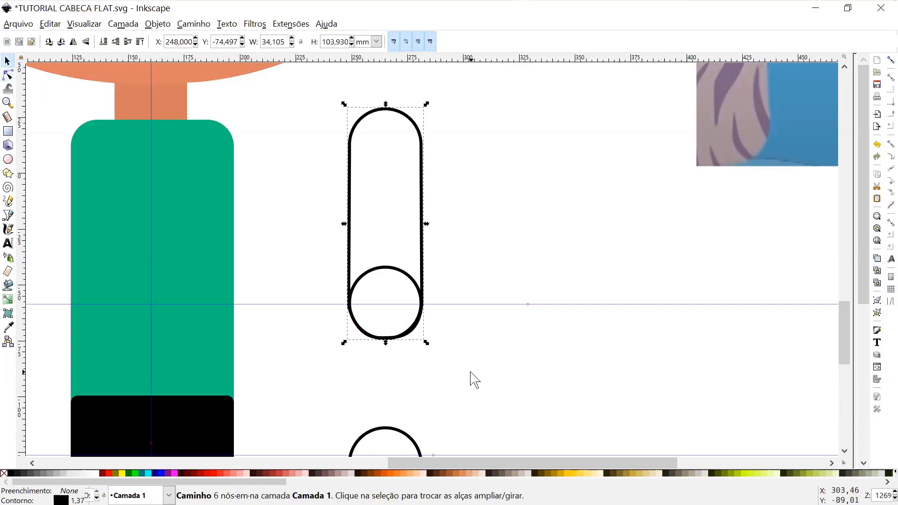
# - Move the rotation centre of the upper-arm capsule onto the centre of the middle circle
pyautogui.press('space')
pyautogui.press('space')
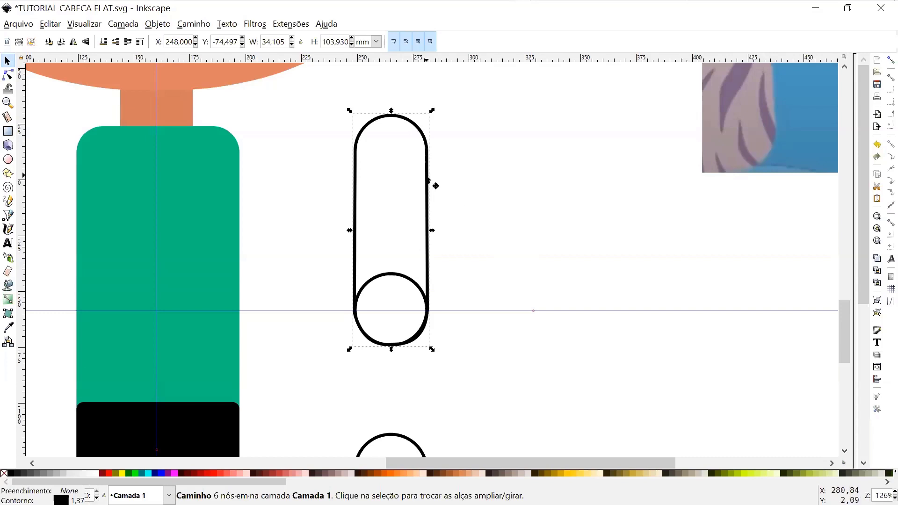
pyautogui.click(397, 281)
pyautogui.click(415, 290)
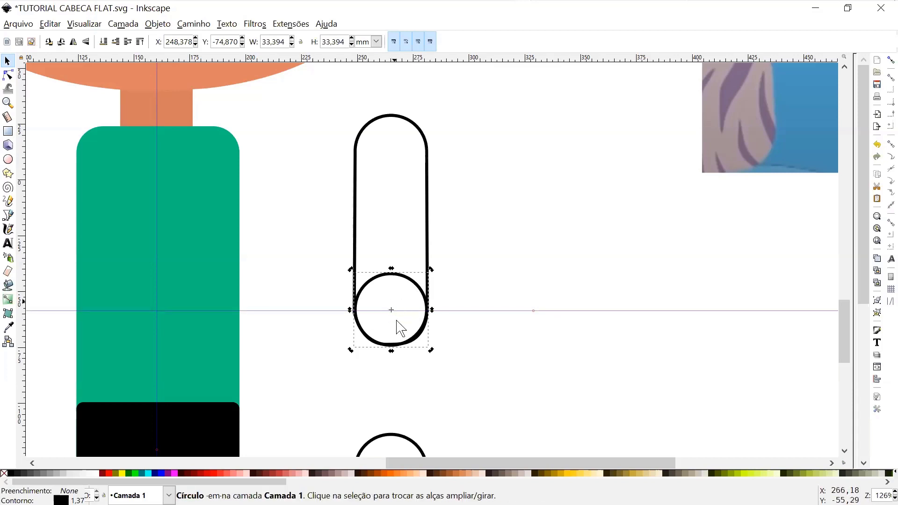
pyautogui.click(428, 162)
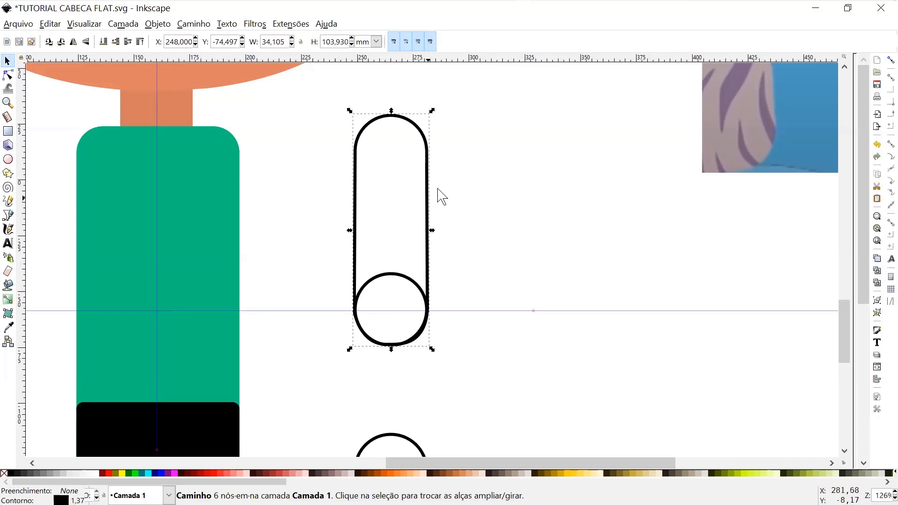
pyautogui.press('ctrl')
pyautogui.click(430, 186)
pyautogui.moveTo(394, 230); pyautogui.dragTo(391, 237)
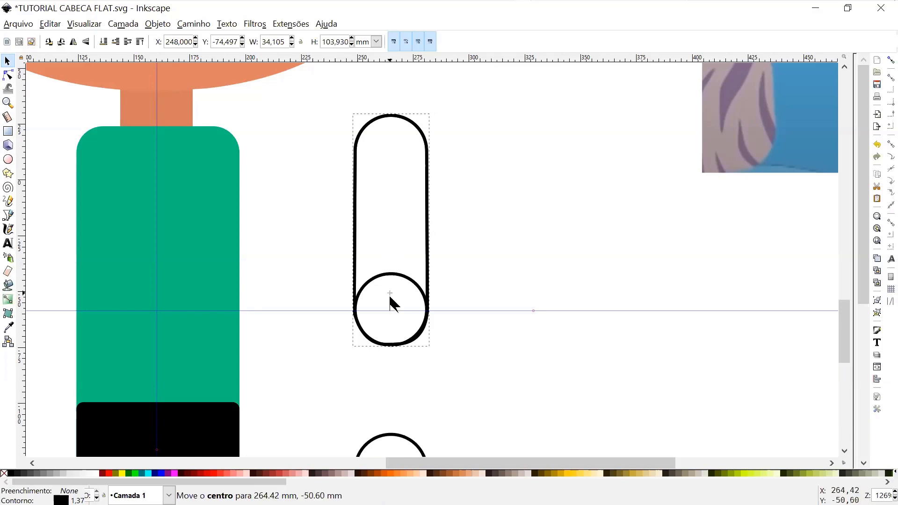
pyautogui.moveTo(390, 297); pyautogui.dragTo(390, 312)
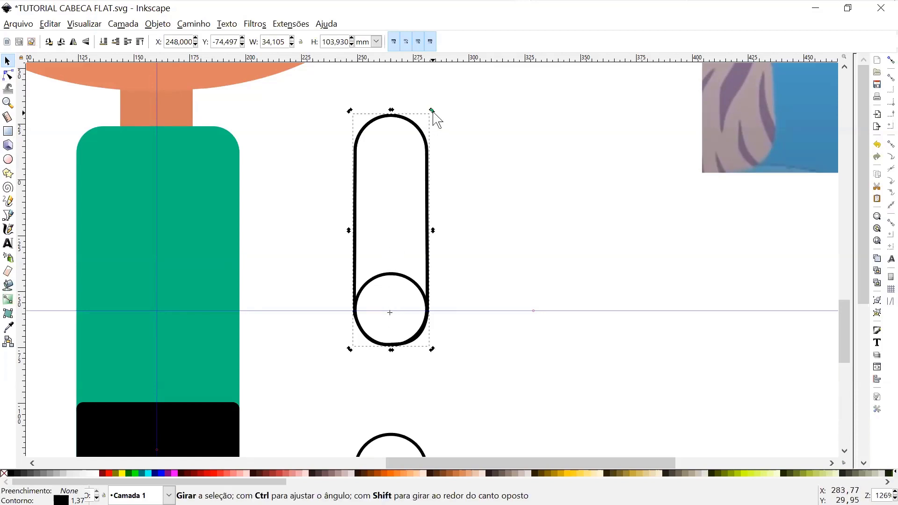
# - Duplicate the upper-arm capsule, flip the copy vertically about the middle circle, and fit it over the two lower circles at about Y -146 mm
pyautogui.moveTo(438, 118); pyautogui.dragTo(457, 251)
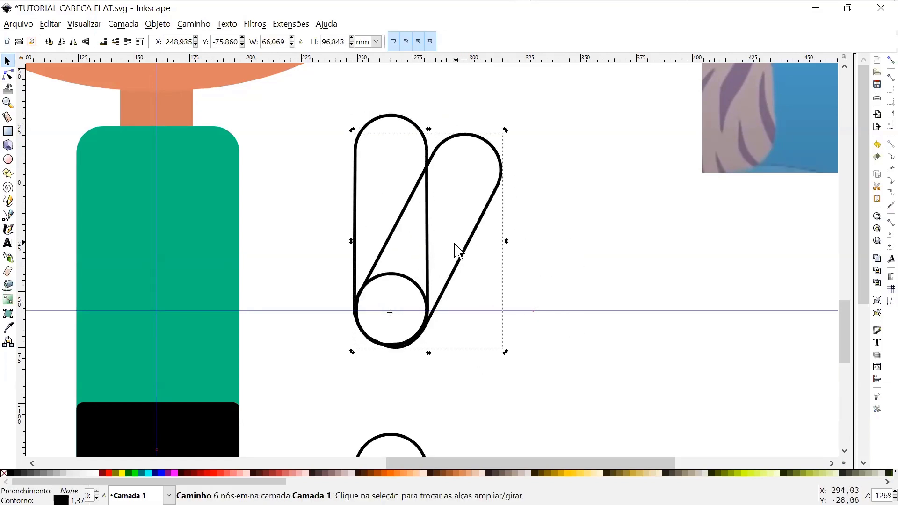
pyautogui.hotkey('ctrl', 'z')
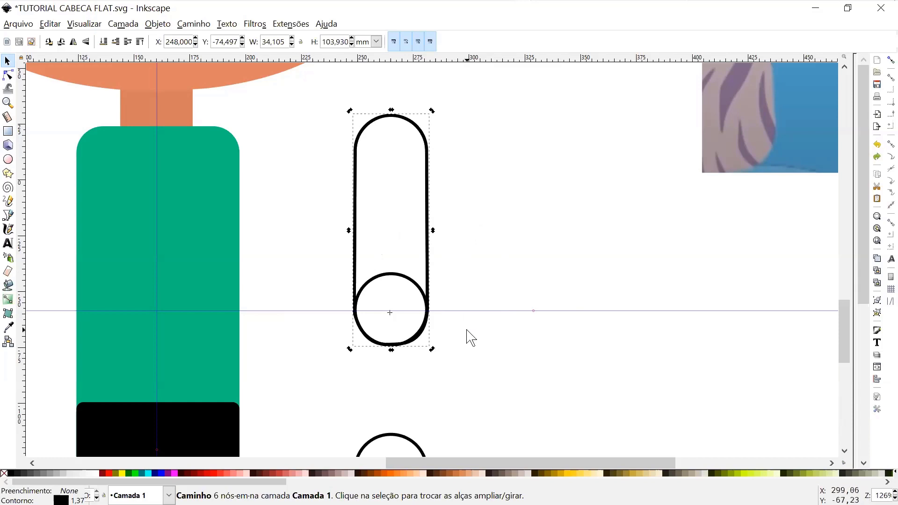
pyautogui.hotkey('ctrl', 'd')
pyautogui.press('v')
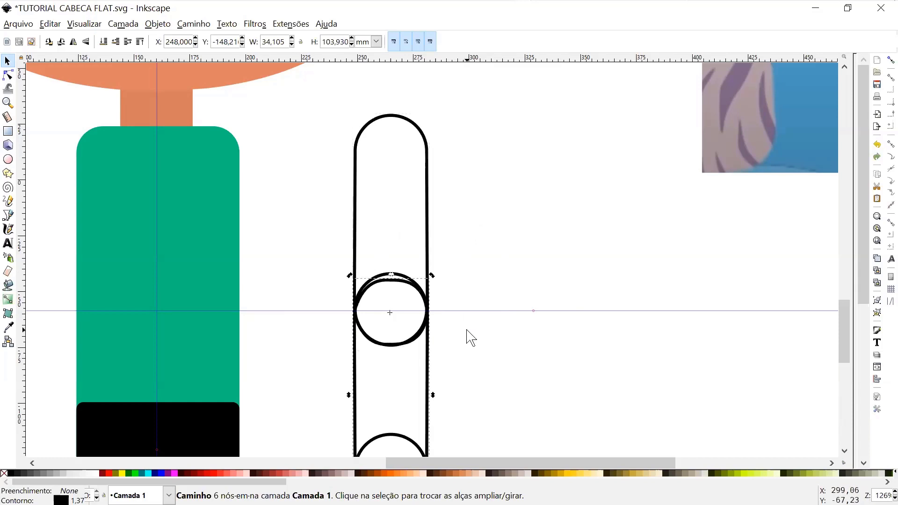
pyautogui.press('space')
pyautogui.moveTo(444, 346); pyautogui.dragTo(421, 256)
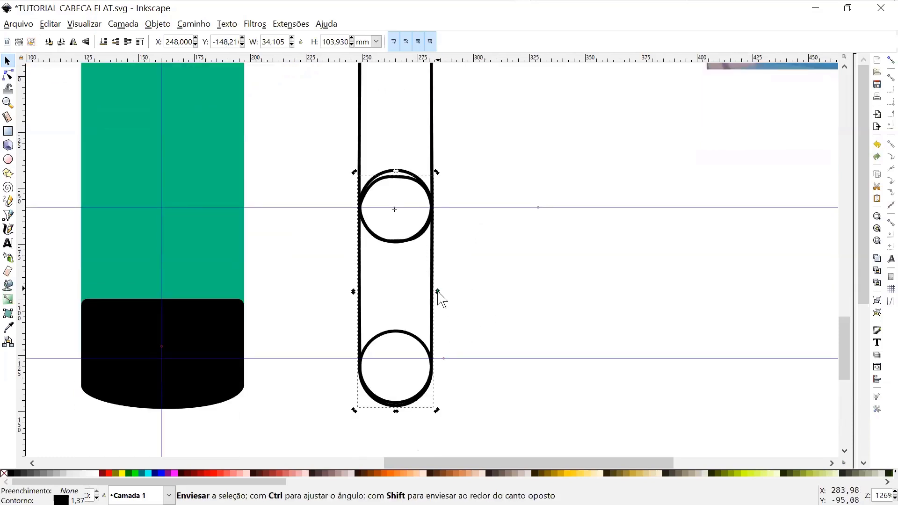
pyautogui.moveTo(433, 303); pyautogui.dragTo(433, 290)
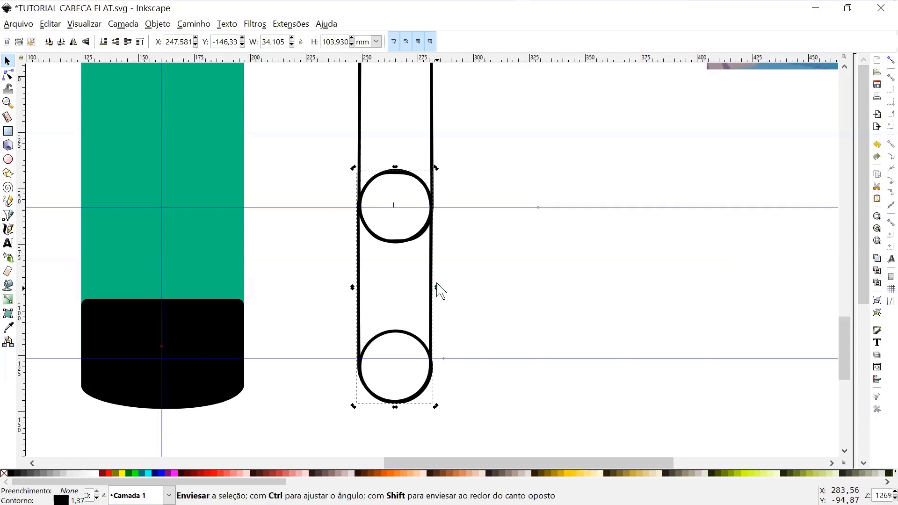
pyautogui.press('space')
pyautogui.press('space')
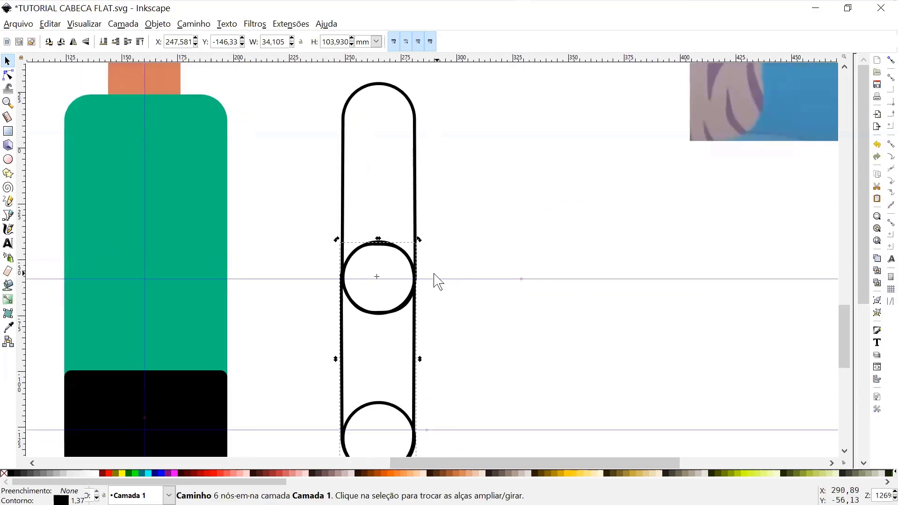
# - Move the upper- and lower-arm capsules together off the circles, to about X 310 mm
pyautogui.press('space')
pyautogui.press('space')
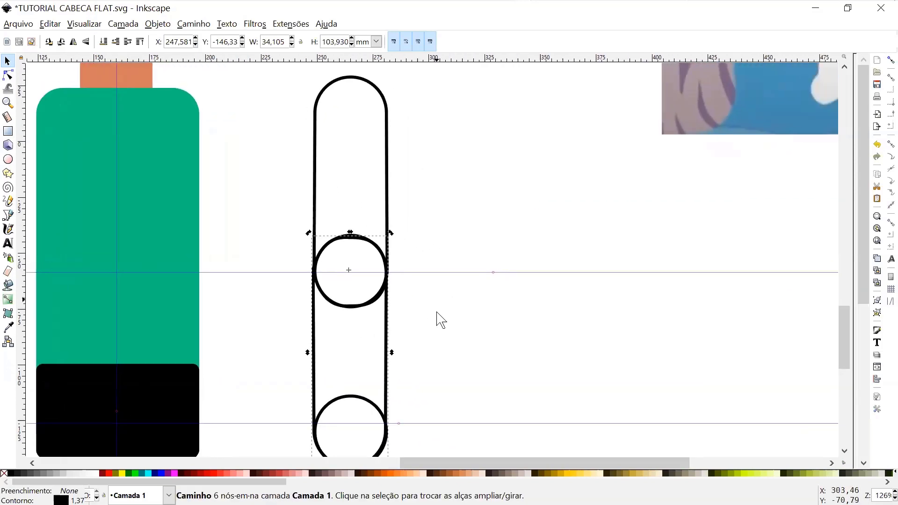
pyautogui.keyDown('shift'); pyautogui.click(389, 182); pyautogui.keyUp('shift')
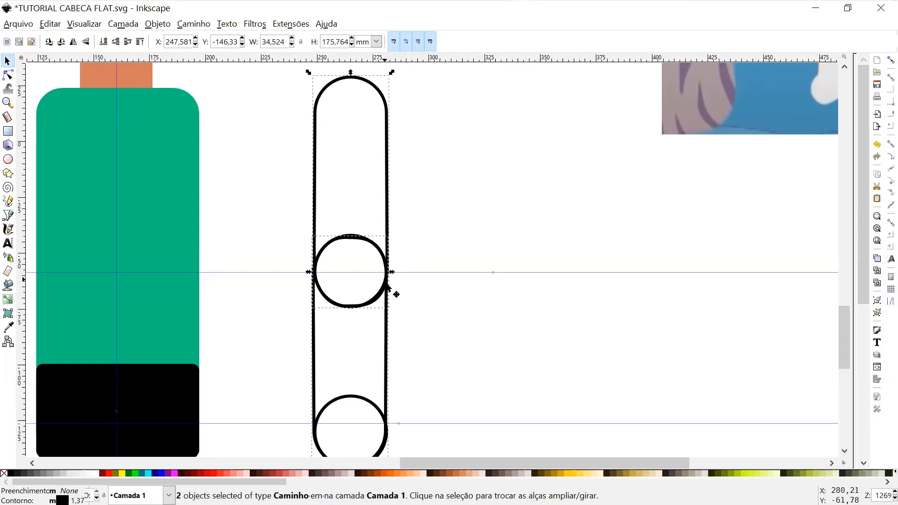
pyautogui.moveTo(387, 328); pyautogui.dragTo(529, 323)
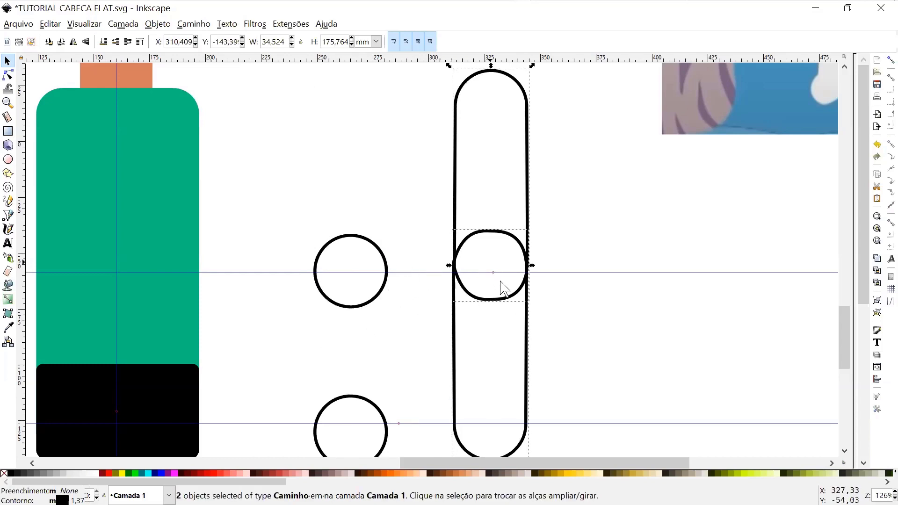
pyautogui.moveTo(501, 287); pyautogui.dragTo(497, 263)
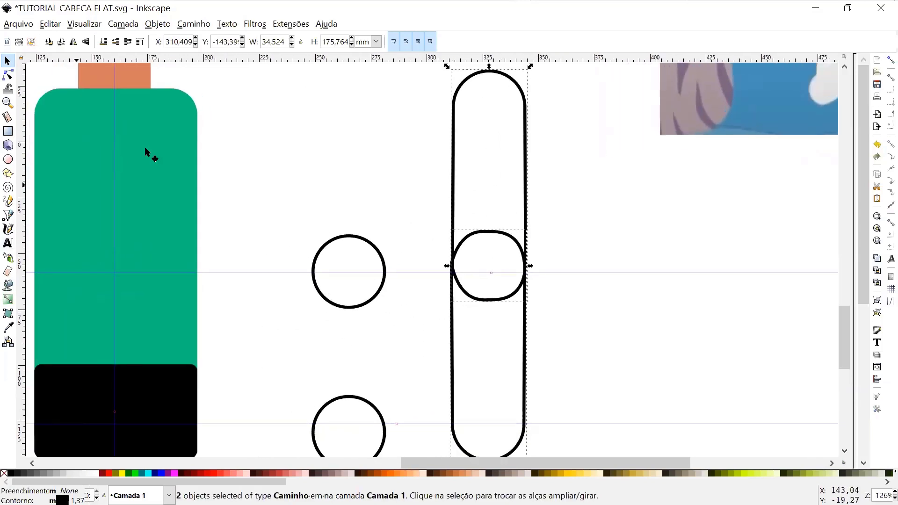
# - Fill both arm capsules with the skin colour sampled from the face and remove their outlines
pyautogui.scroll(-3, 449, 306)
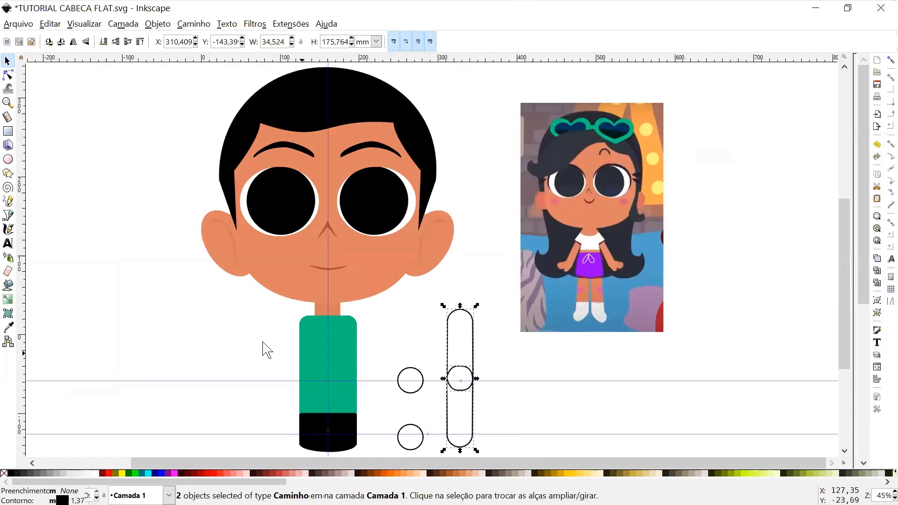
pyautogui.click(9, 327)
pyautogui.click(377, 274)
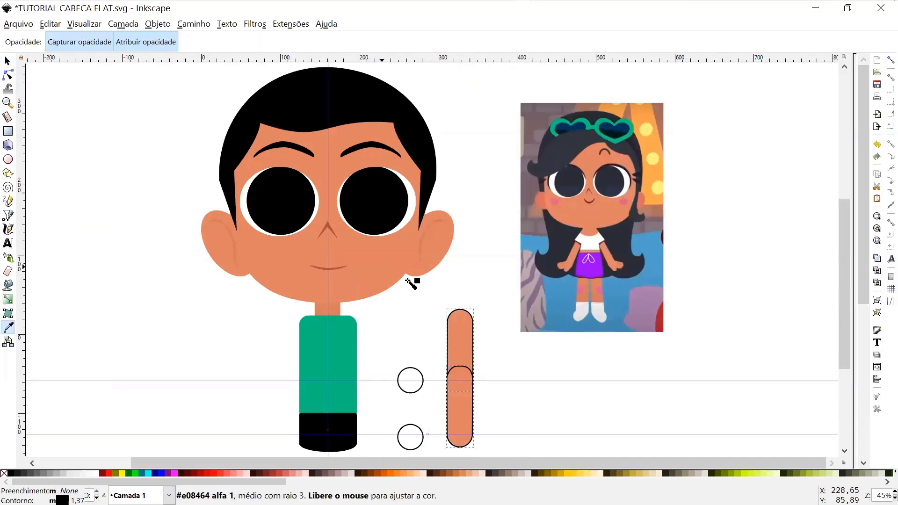
pyautogui.scroll(-1, 485, 352)
pyautogui.hscroll(1, 484, 353)
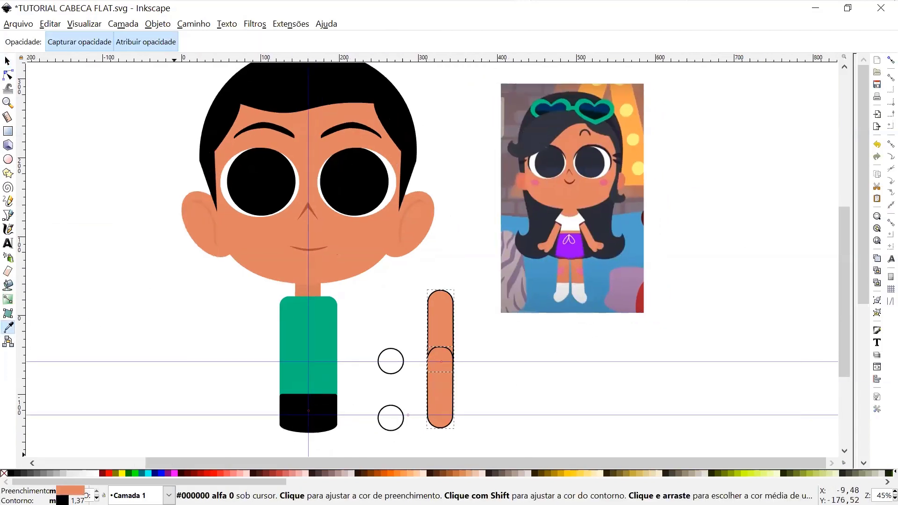
pyautogui.rightClick(61, 500)
pyautogui.click(108, 491)
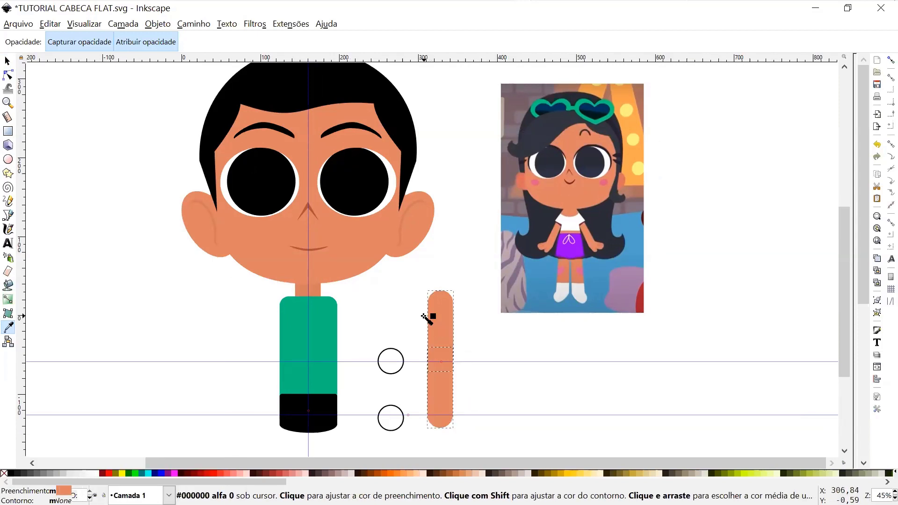
# - Try shifting the rotation centre of the two arm capsules onto the elbow guide and rotating them slightly
pyautogui.click(7, 61)
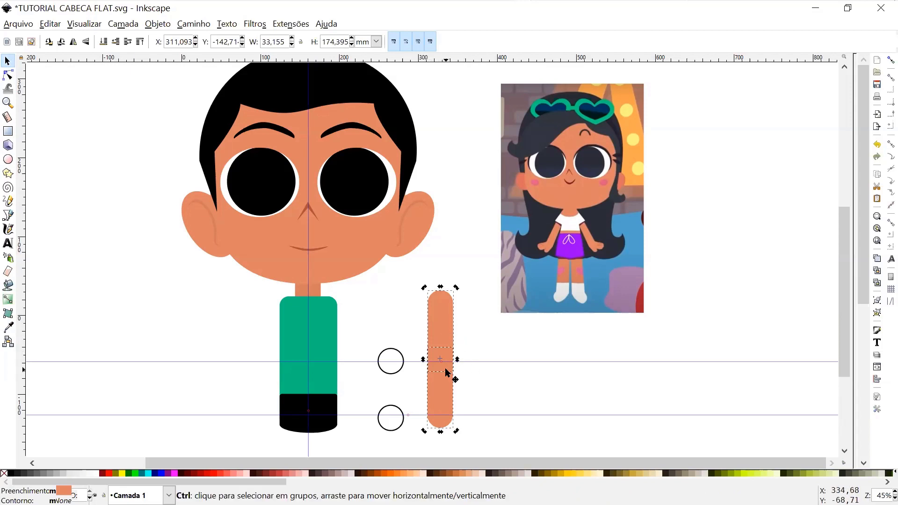
pyautogui.keyDown('ctrl'); pyautogui.scroll(4, 448, 370); pyautogui.keyUp('ctrl')
pyautogui.press('space')
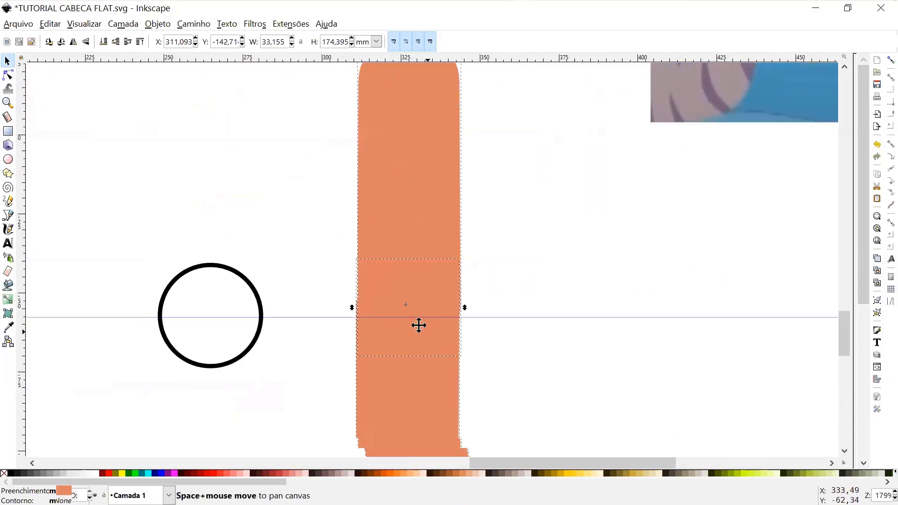
pyautogui.press('space')
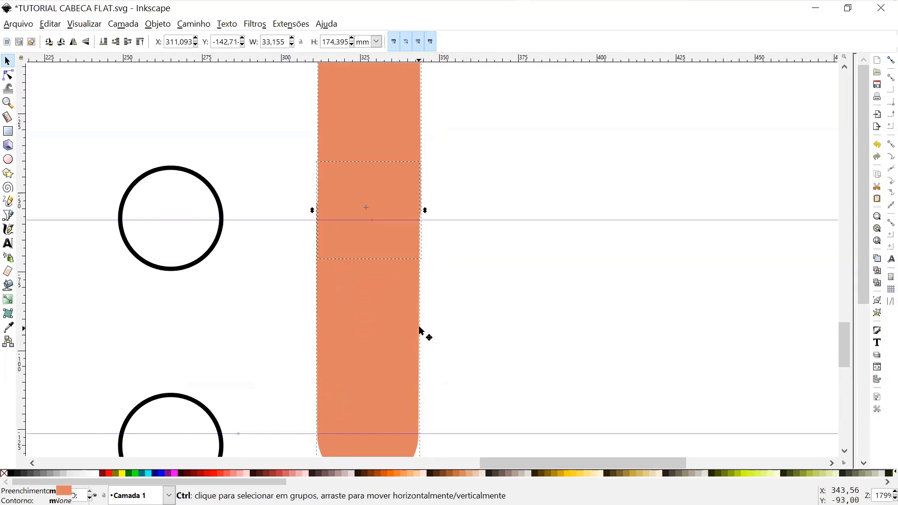
pyautogui.keyDown('ctrl'); pyautogui.scroll(1, 417, 337); pyautogui.keyUp('ctrl')
pyautogui.keyDown('ctrl'); pyautogui.scroll(-1, 417, 337); pyautogui.keyUp('ctrl')
pyautogui.keyDown('ctrl'); pyautogui.scroll(-1, 417, 336); pyautogui.keyUp('ctrl')
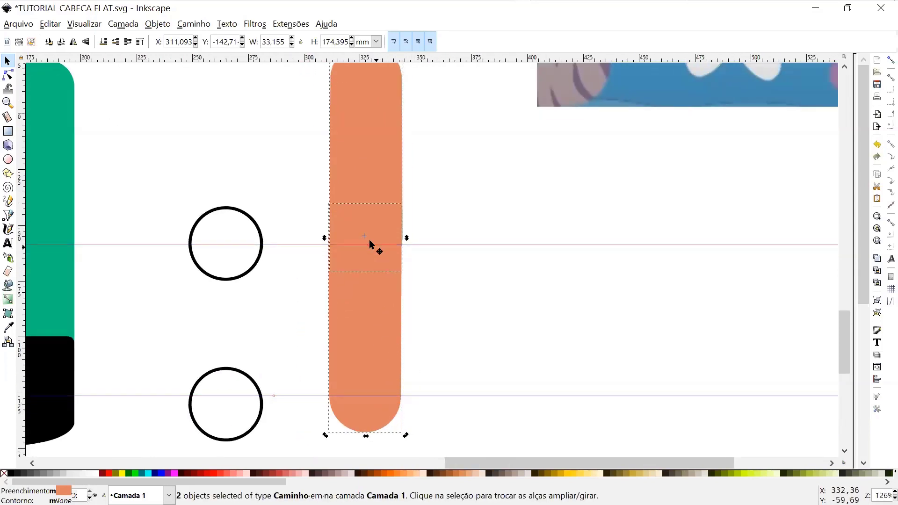
pyautogui.moveTo(362, 235); pyautogui.dragTo(364, 245)
pyautogui.moveTo(405, 436)
pyautogui.mouseDown()
pyautogui.moveTo(431, 417)
pyautogui.moveTo(403, 424)
pyautogui.mouseUp()
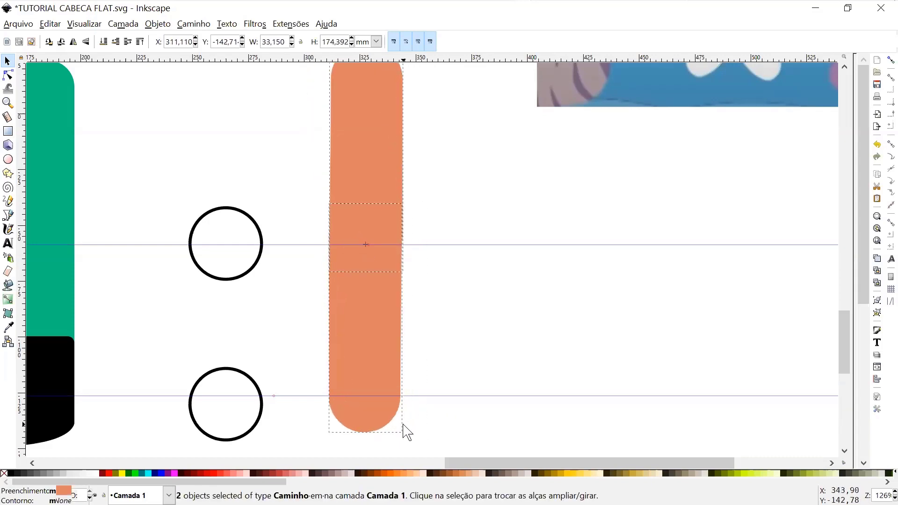
# - Try nudging the lower-arm capsule left and up to line its sides up with the upper arm
pyautogui.click(427, 413)
pyautogui.click(389, 382)
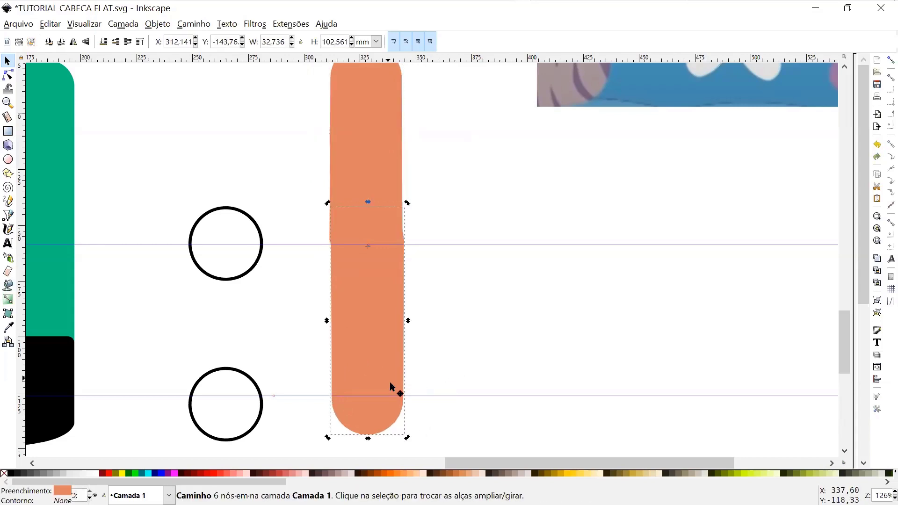
pyautogui.press('Left')
pyautogui.press('Left')
pyautogui.press('Up')
pyautogui.press('Up')
pyautogui.click(444, 354)
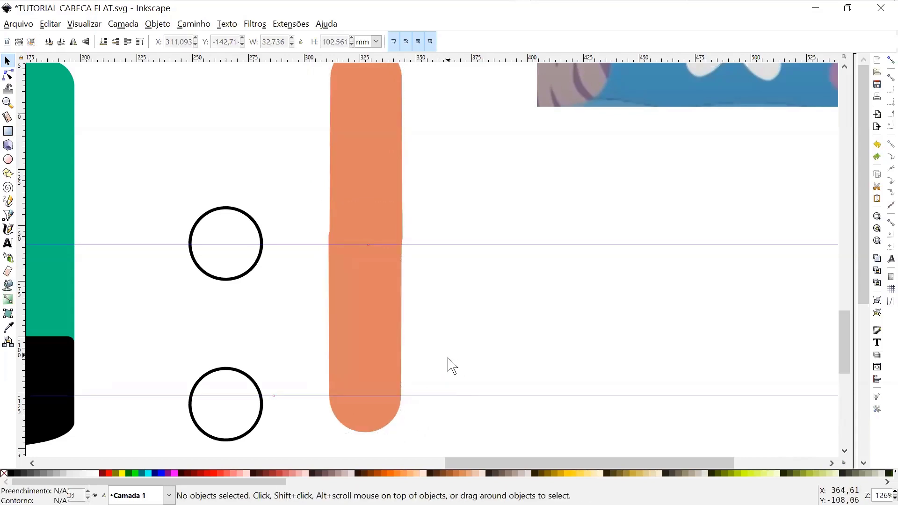
pyautogui.hotkey('ctrl', 'z')
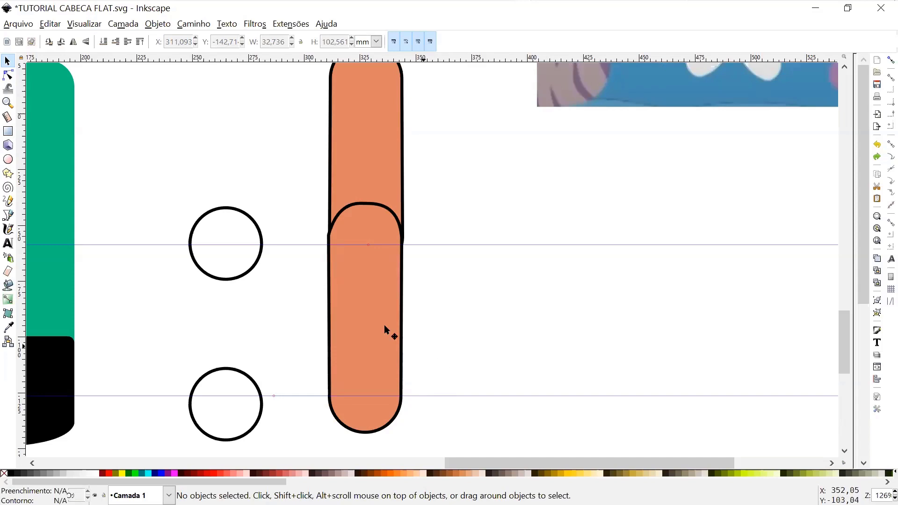
pyautogui.hotkey('ctrl', 'shift', 'z')
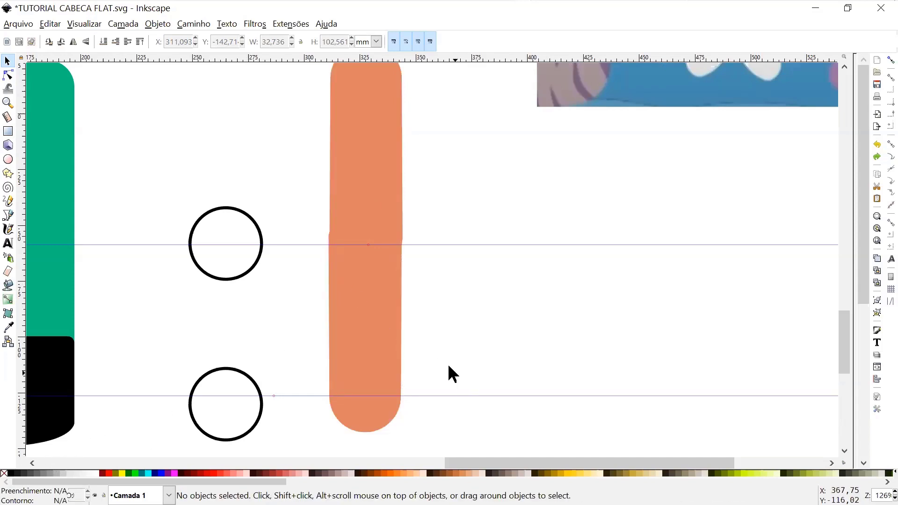
# - Nudge the lower-arm capsule right to X 311.623 mm to align its sides with the upper arm
pyautogui.click(363, 330)
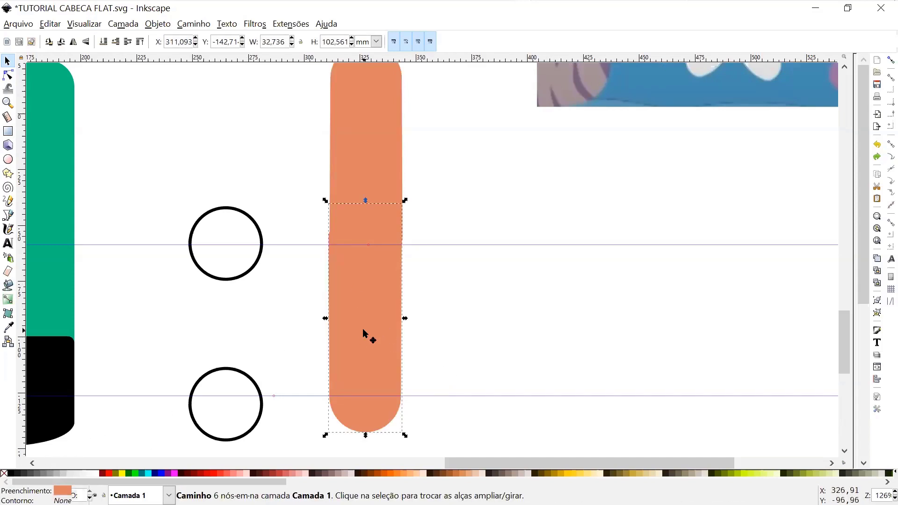
pyautogui.press('Right')
pyautogui.click(441, 400)
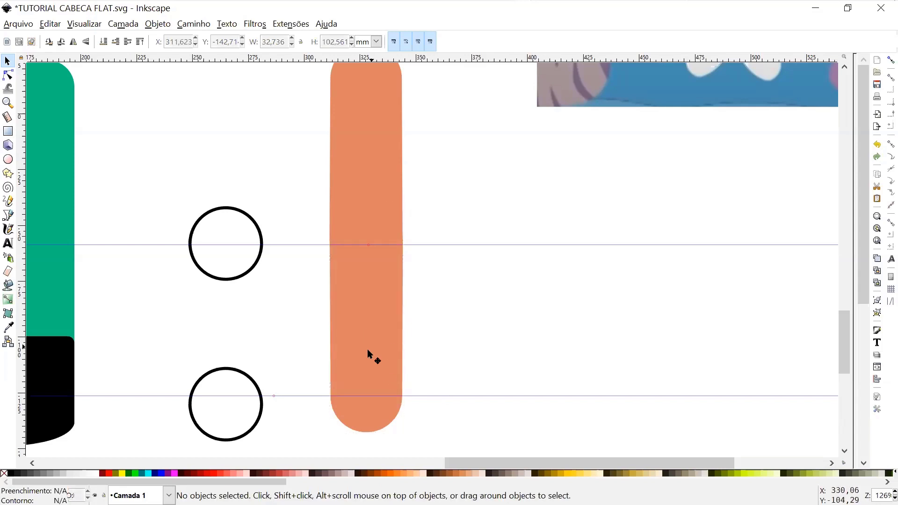
# - Test the elbow bend by rotating the lower-arm capsule outward to several angles about its rotation centre
pyautogui.click(373, 353)
pyautogui.click(373, 321)
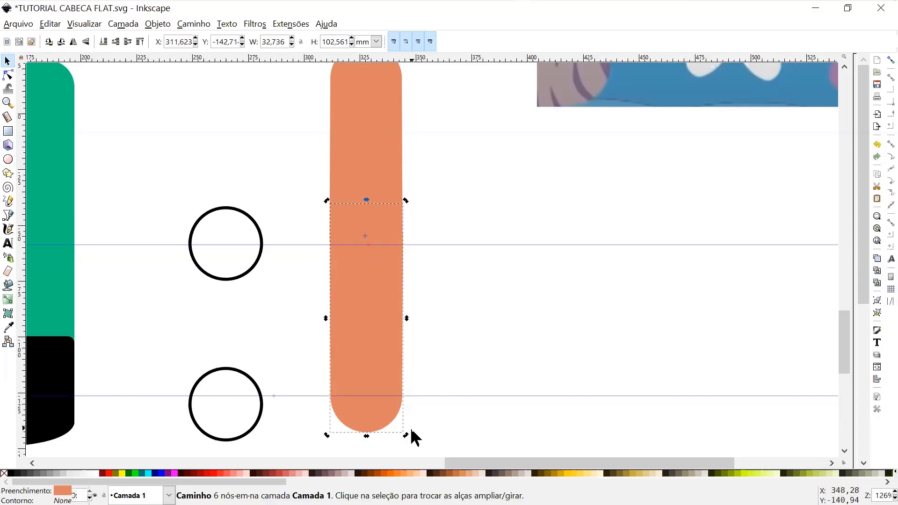
pyautogui.moveTo(406, 435); pyautogui.dragTo(496, 203)
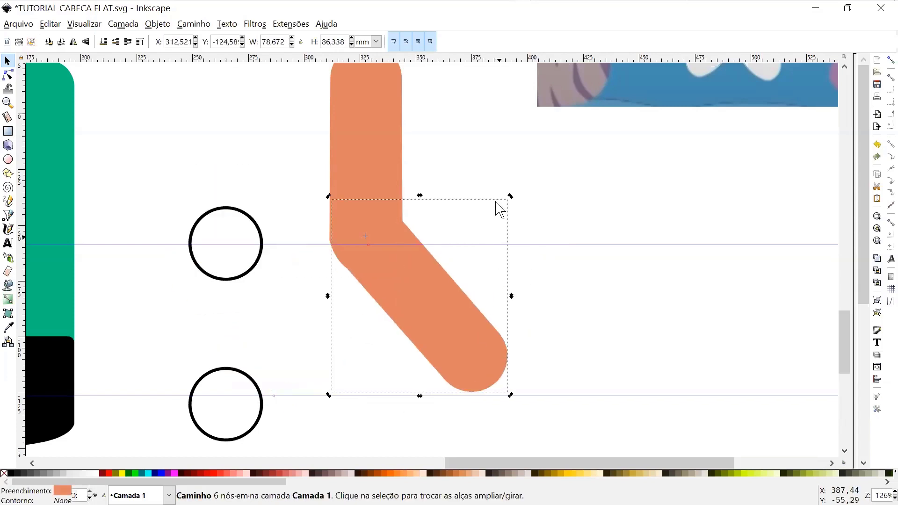
pyautogui.press('space')
pyautogui.press('space')
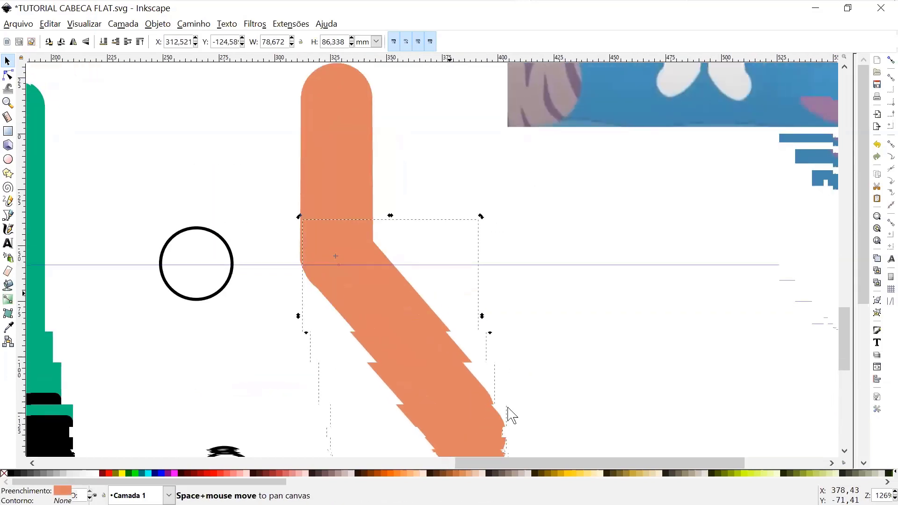
pyautogui.moveTo(481, 416); pyautogui.dragTo(492, 298)
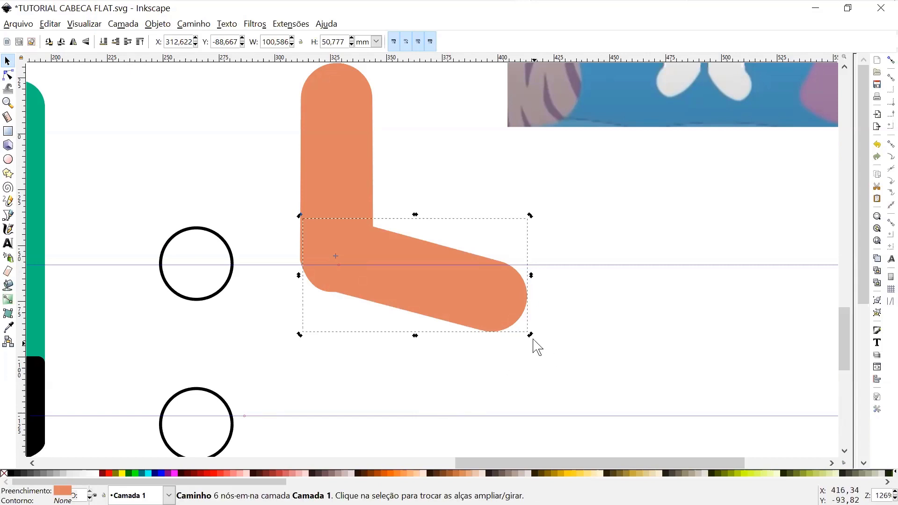
pyautogui.moveTo(530, 332); pyautogui.dragTo(407, 351)
pyautogui.click(516, 320)
pyautogui.click(503, 313)
pyautogui.press('space')
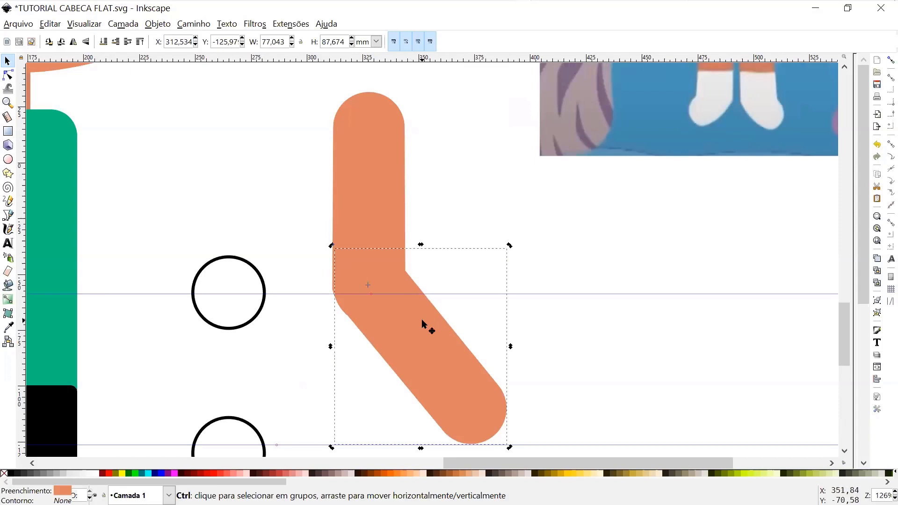
# - Undo the test rotations of the lower-arm capsule
pyautogui.hotkey('ctrl', 'z')
pyautogui.hotkey('ctrl', 'z')
pyautogui.hotkey('ctrl', 'z')
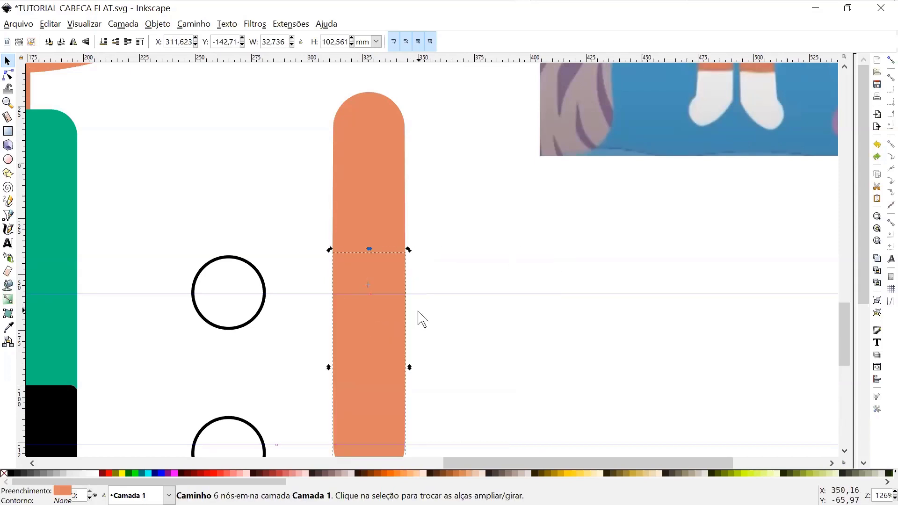
# - Delete the two leftover construction circles between the torso and the arm
pyautogui.press('space')
pyautogui.scroll(-3, 458, 305)
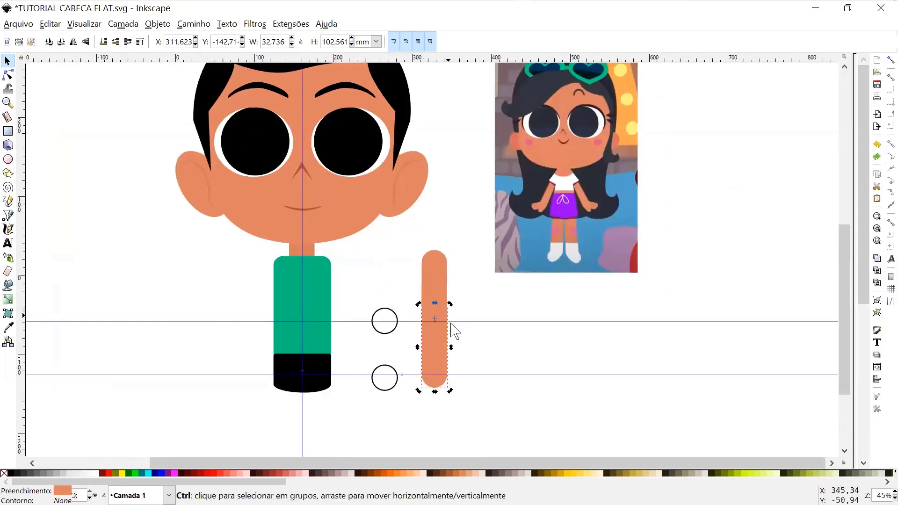
pyautogui.keyDown('shift'); pyautogui.click(442, 283); pyautogui.keyUp('shift')
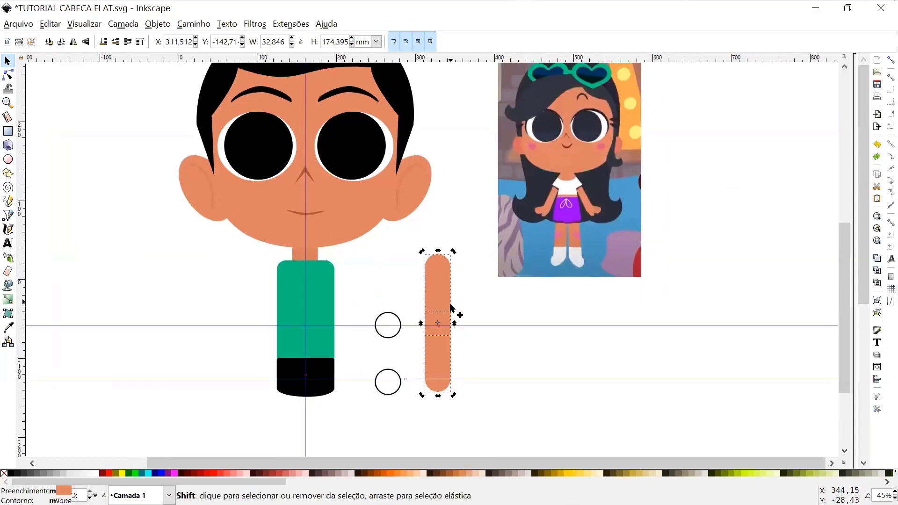
pyautogui.click(397, 334)
pyautogui.keyDown('shift'); pyautogui.click(398, 394); pyautogui.keyUp('shift')
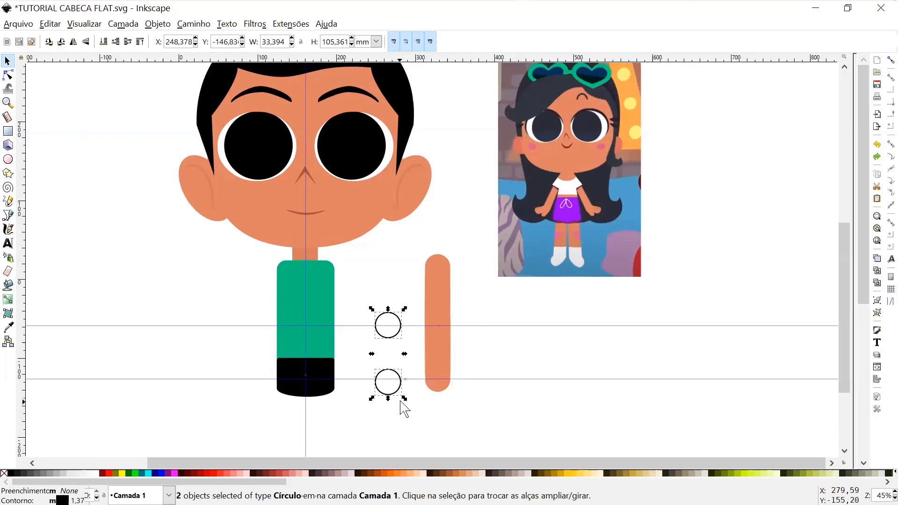
pyautogui.press('Delete')
# - Move both arm capsules together beside the green torso, to about X 207 mm and Y -147 mm
pyautogui.click(441, 278)
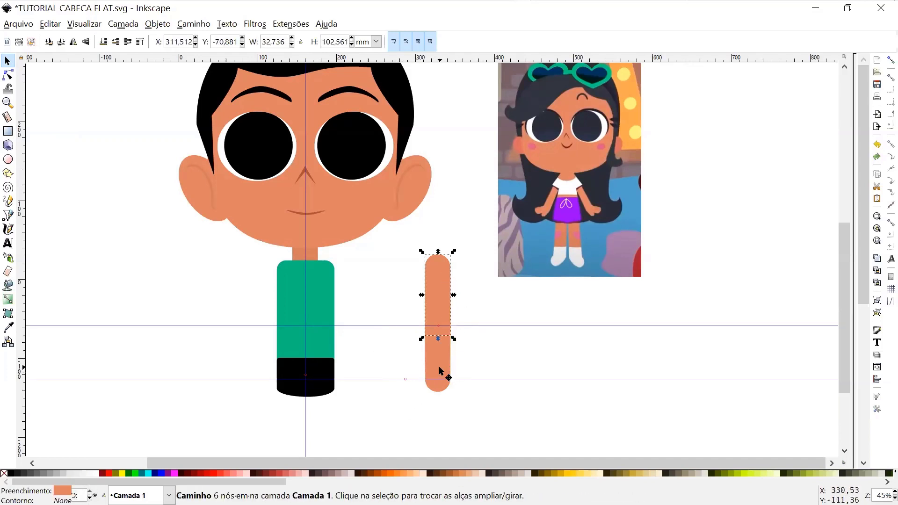
pyautogui.keyDown('shift'); pyautogui.click(438, 366); pyautogui.keyUp('shift')
pyautogui.moveTo(440, 283); pyautogui.dragTo(357, 288)
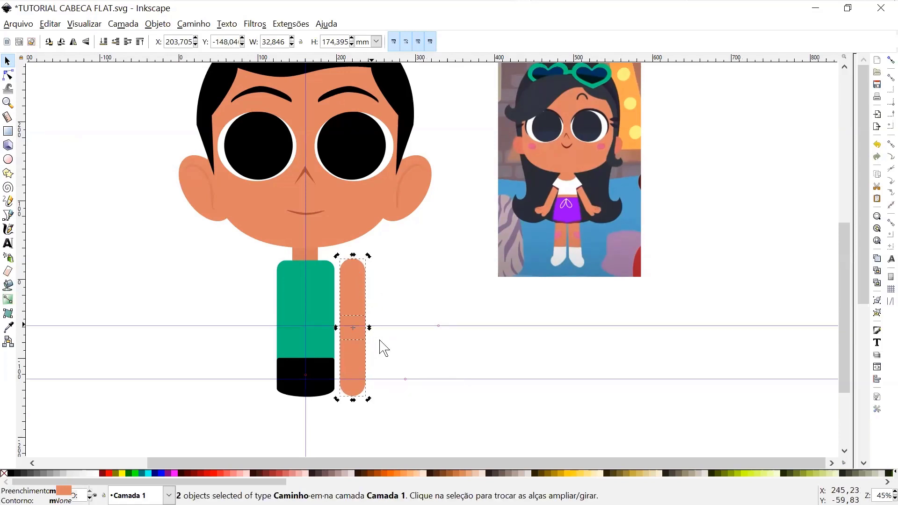
pyautogui.moveTo(360, 278); pyautogui.dragTo(362, 278)
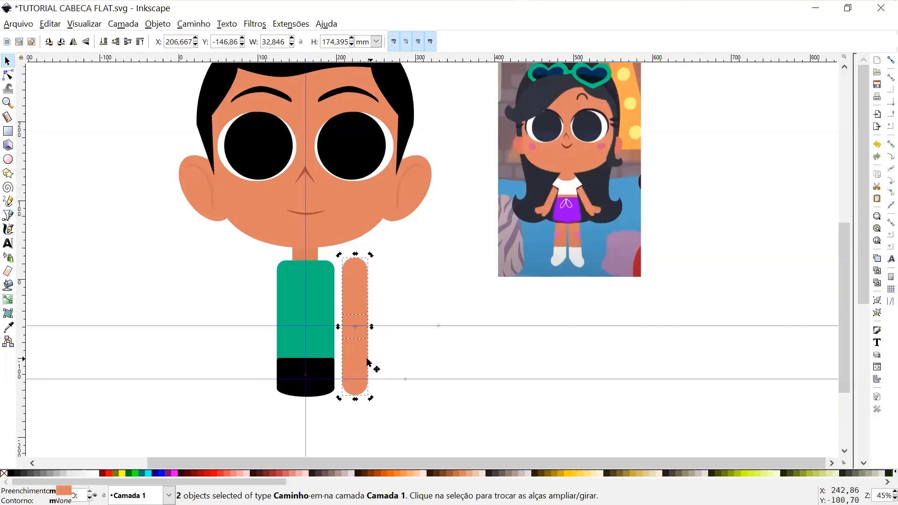
pyautogui.click(422, 360)
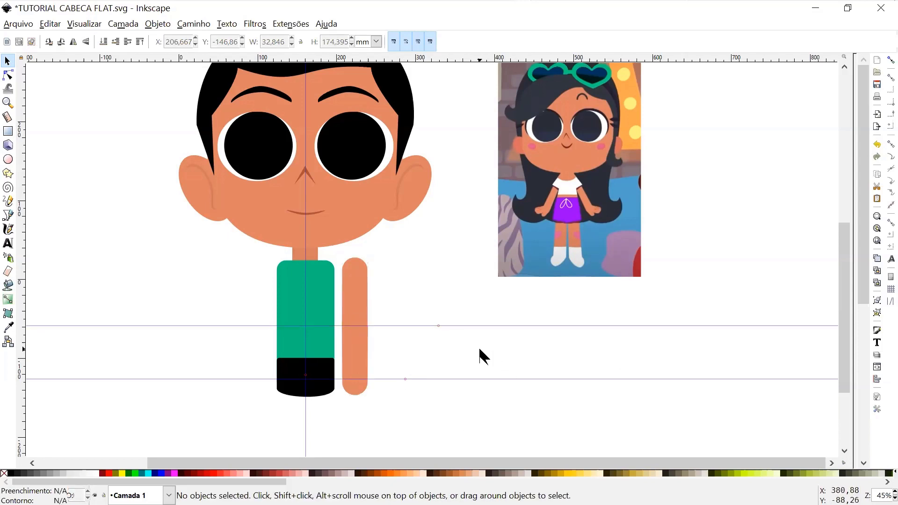
# - Move the rotation centre of both arm capsules to the shoulder end and rotate the whole arm outward, sloping down from the shoulder
pyautogui.click(358, 356)
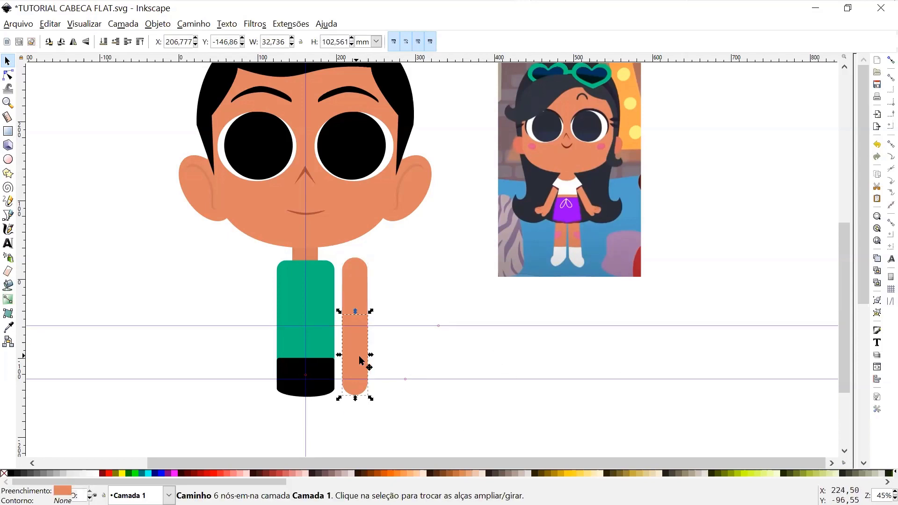
pyautogui.keyDown('shift'); pyautogui.click(350, 276); pyautogui.keyUp('shift')
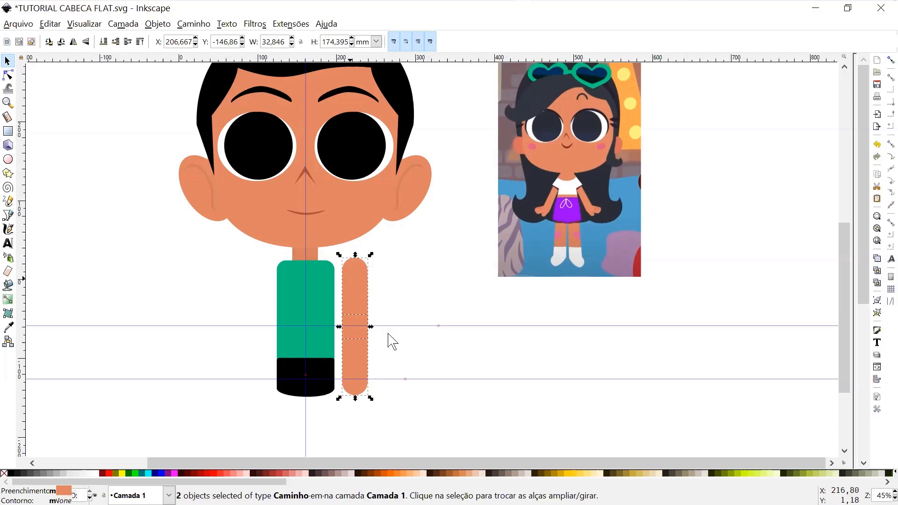
pyautogui.click(355, 292)
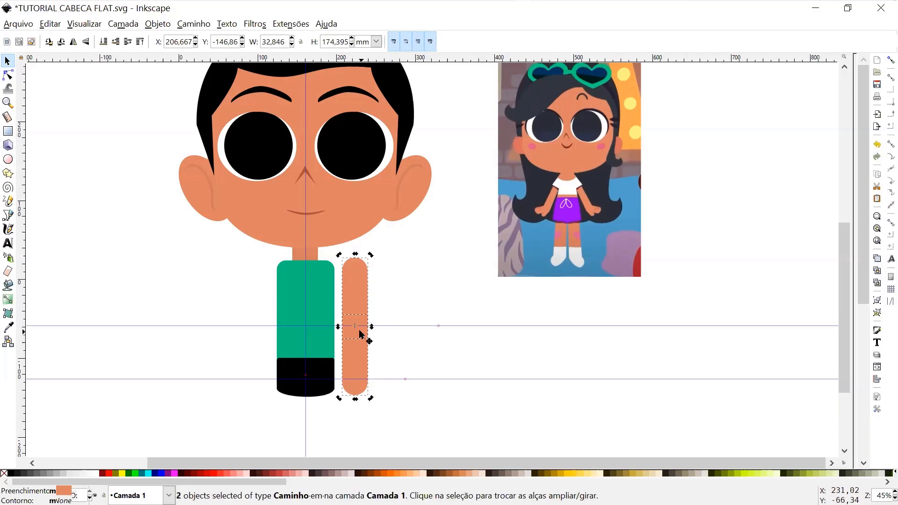
pyautogui.moveTo(355, 325); pyautogui.dragTo(355, 270)
pyautogui.moveTo(371, 398); pyautogui.dragTo(467, 325)
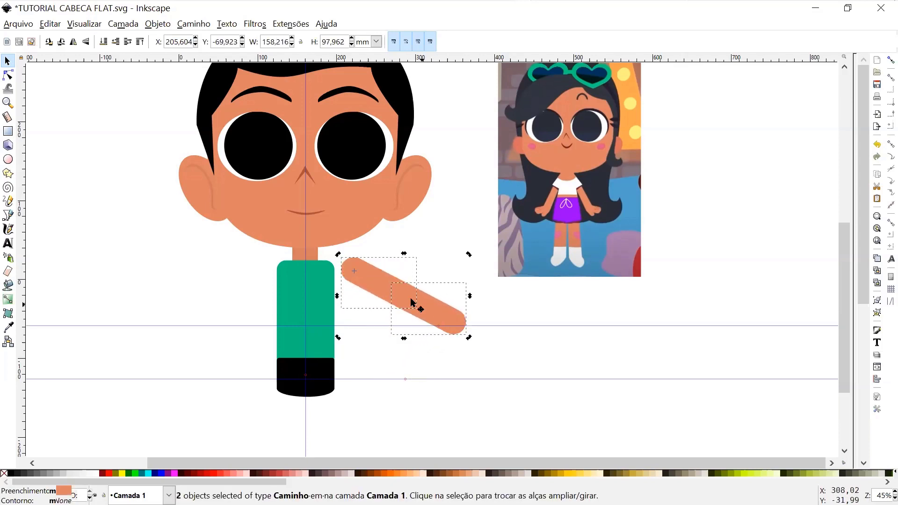
# - Move the rotated arm onto the upper corner of the green torso, to about X 174.5 mm and Y -75.8 mm
pyautogui.moveTo(377, 295); pyautogui.dragTo(352, 293)
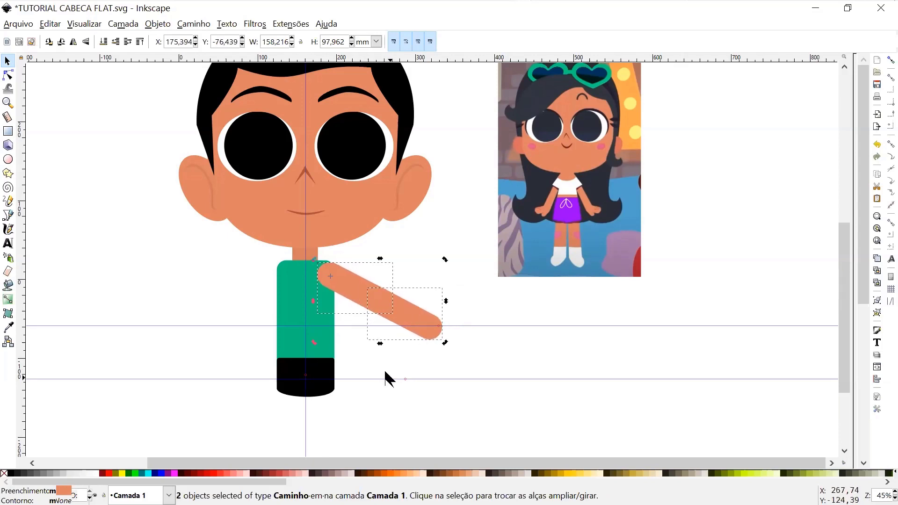
pyautogui.scroll(2, 355, 314)
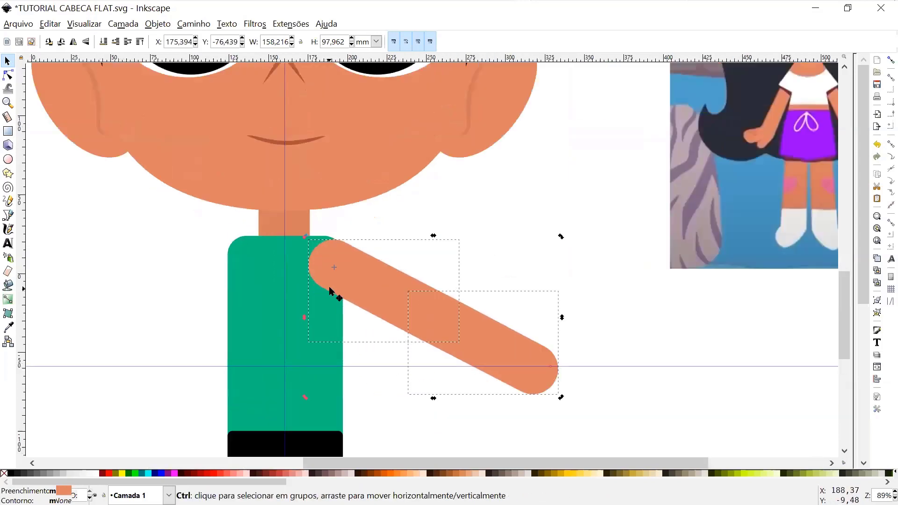
pyautogui.moveTo(352, 284); pyautogui.dragTo(376, 288)
pyautogui.click(430, 417)
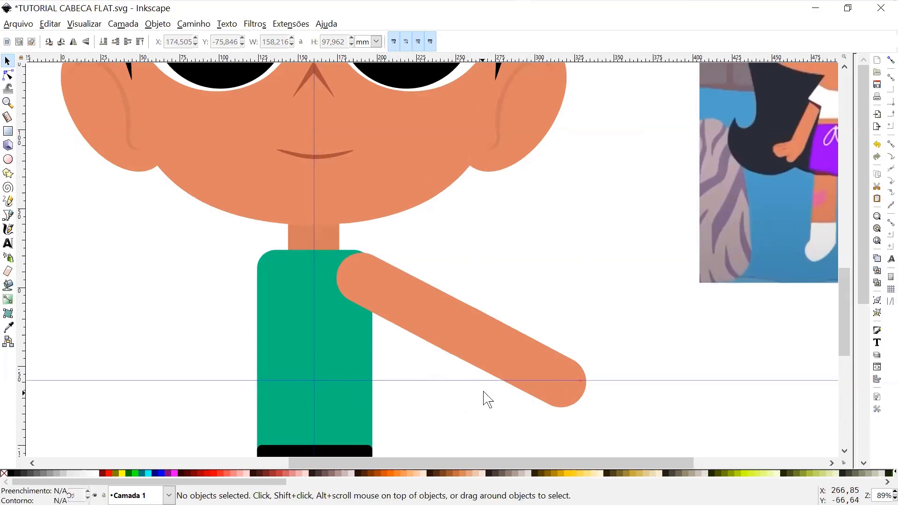
pyautogui.scroll(-1, 495, 370)
# - Place the lower-arm capsule's rotation centre at the elbow and rotate the forearm slightly upward for a gentle bend
pyautogui.click(538, 357)
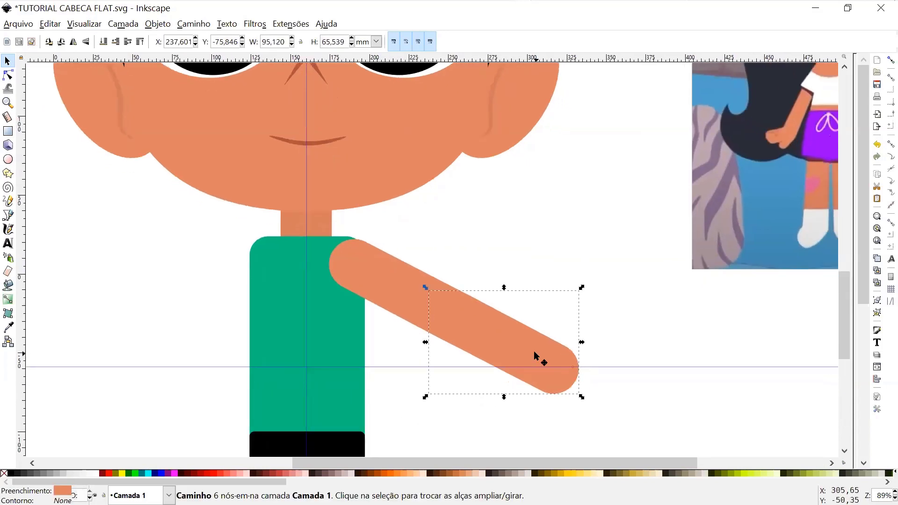
pyautogui.click(533, 358)
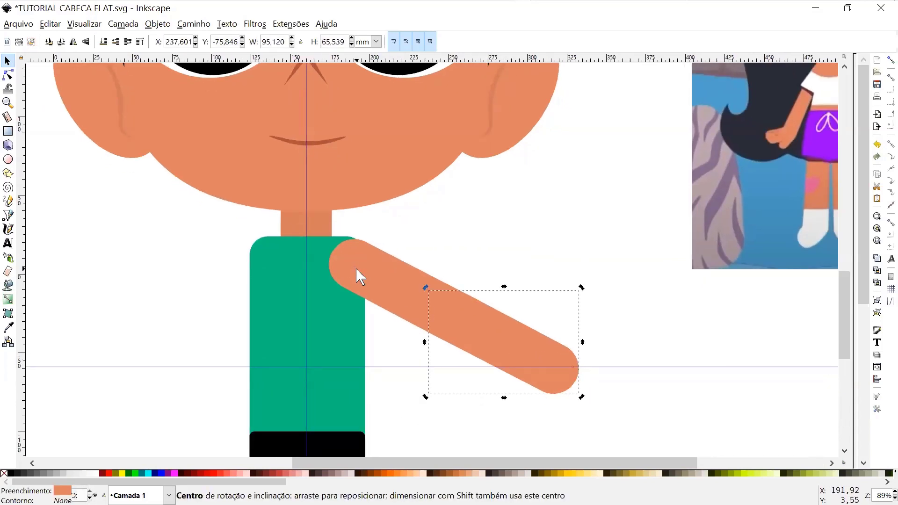
pyautogui.moveTo(356, 268); pyautogui.dragTo(444, 310)
pyautogui.moveTo(584, 394)
pyautogui.mouseDown()
pyautogui.moveTo(565, 272)
pyautogui.moveTo(590, 353)
pyautogui.moveTo(585, 401)
pyautogui.mouseUp()
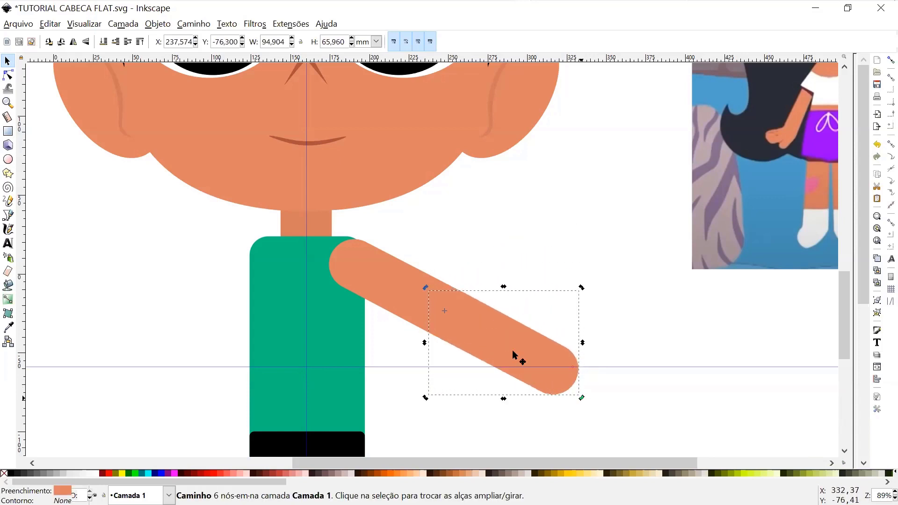
pyautogui.moveTo(444, 310); pyautogui.dragTo(452, 317)
pyautogui.moveTo(584, 400); pyautogui.dragTo(586, 387)
pyautogui.moveTo(576, 314); pyautogui.dragTo(580, 346)
pyautogui.press('space')
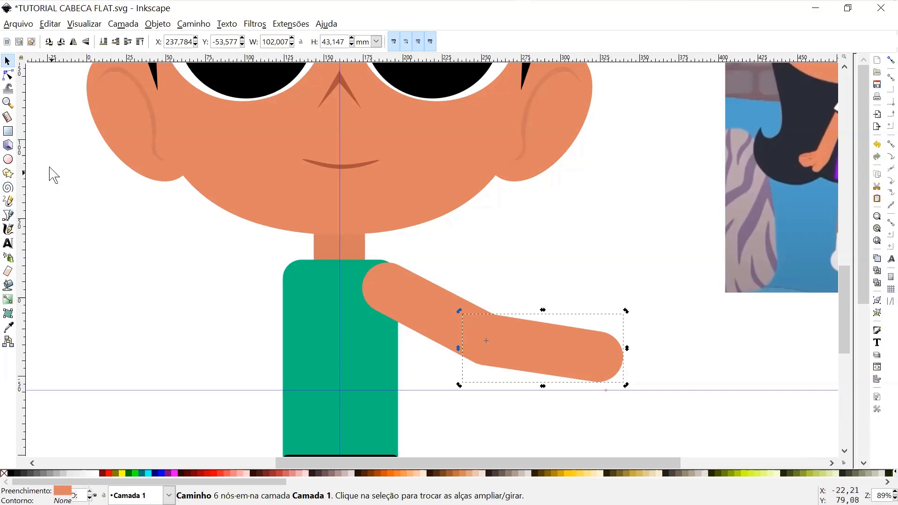
# - Draw a circle of about 23.1 mm radius over the upper arm and fill it with the torso's green
pyautogui.click(8, 132)
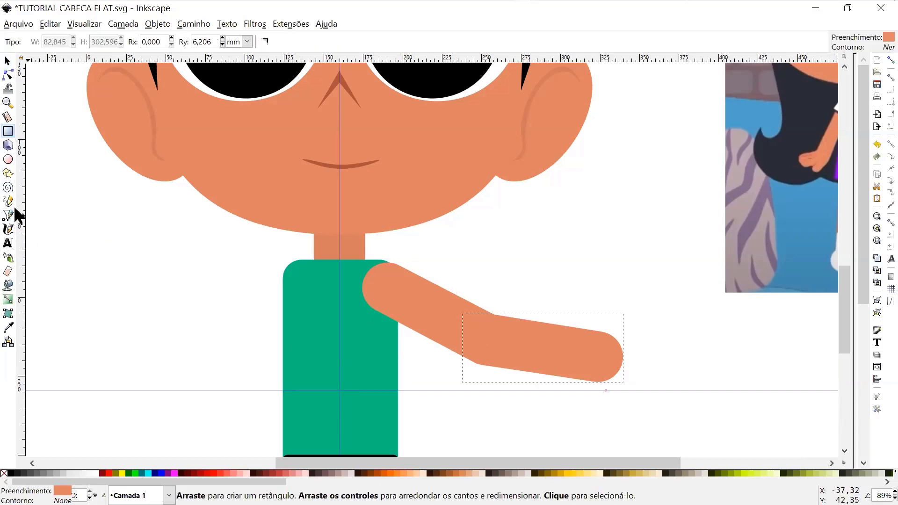
pyautogui.click(10, 160)
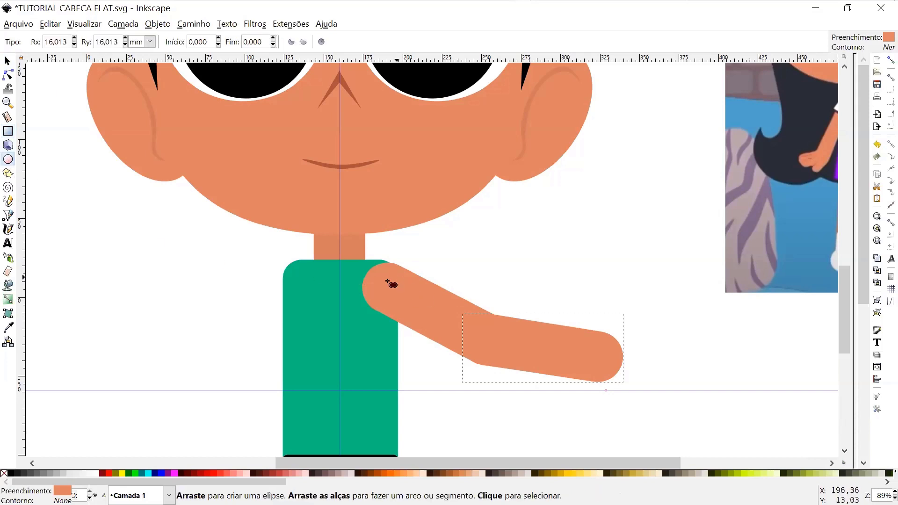
pyautogui.moveTo(380, 283); pyautogui.dragTo(454, 364)
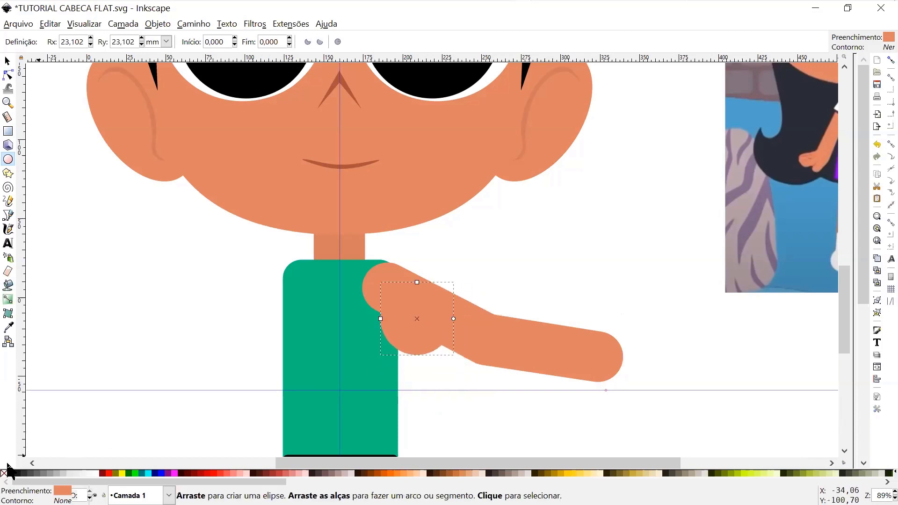
pyautogui.click(9, 327)
pyautogui.click(324, 330)
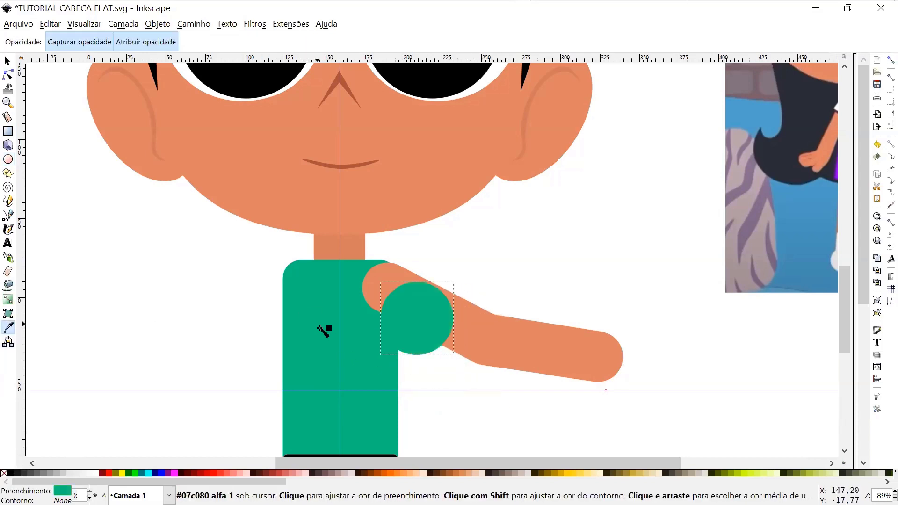
pyautogui.click(7, 62)
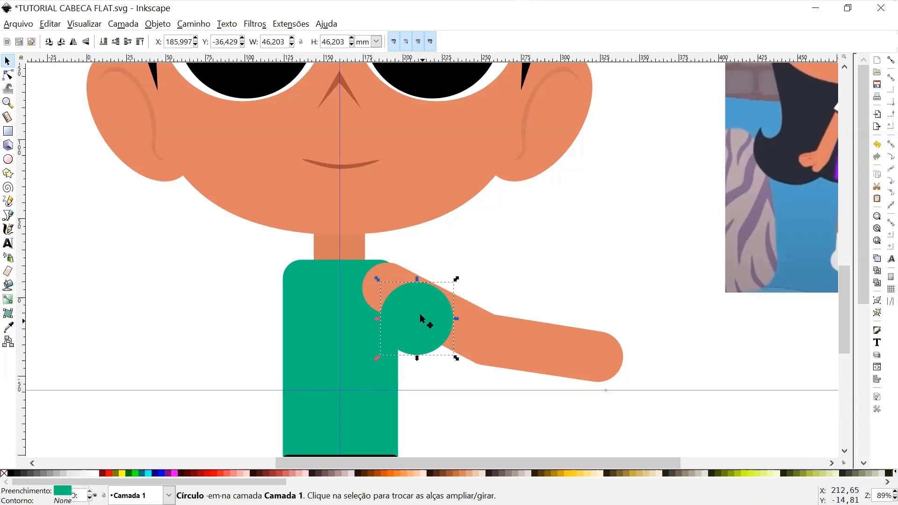
# - Move the green circle onto the shoulder and scale it to about 33.2 mm so it caps the top of the arm
pyautogui.moveTo(420, 314); pyautogui.dragTo(404, 289)
pyautogui.scroll(1, 400, 295)
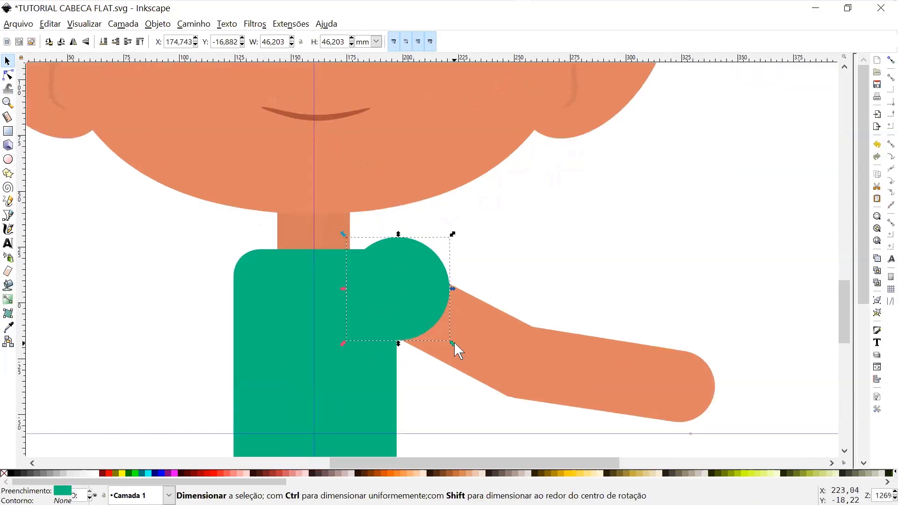
pyautogui.moveTo(453, 343); pyautogui.dragTo(423, 331)
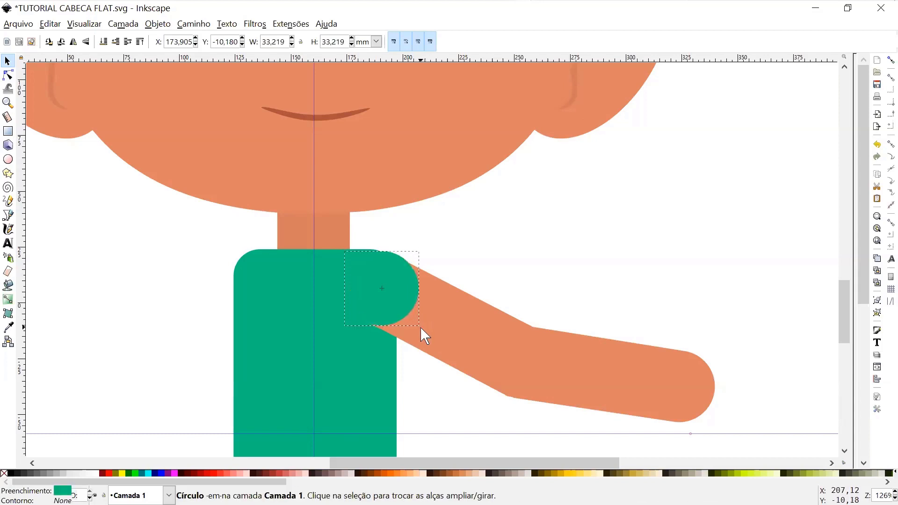
pyautogui.moveTo(397, 297); pyautogui.dragTo(394, 299)
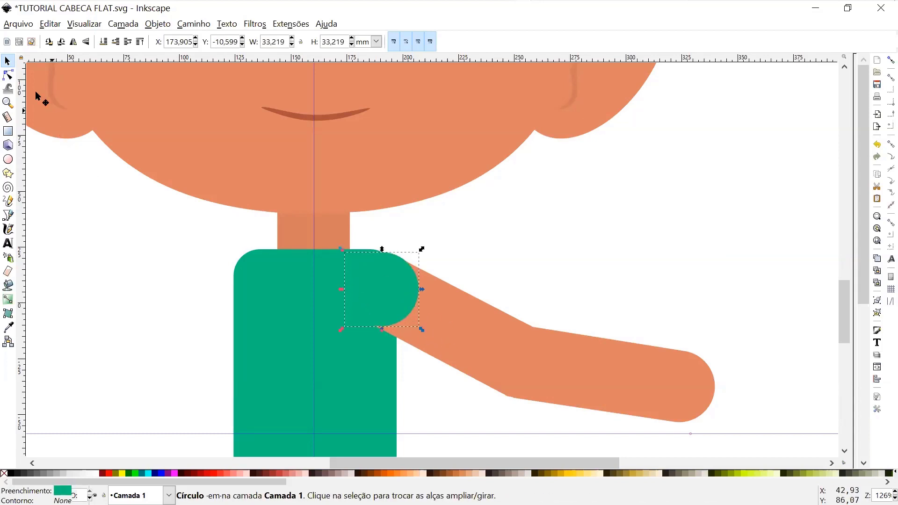
# - Edit the green circle's nodes to follow the upper arm's edges and curve its outer side inward as a short sleeve cuff
pyautogui.click(8, 75)
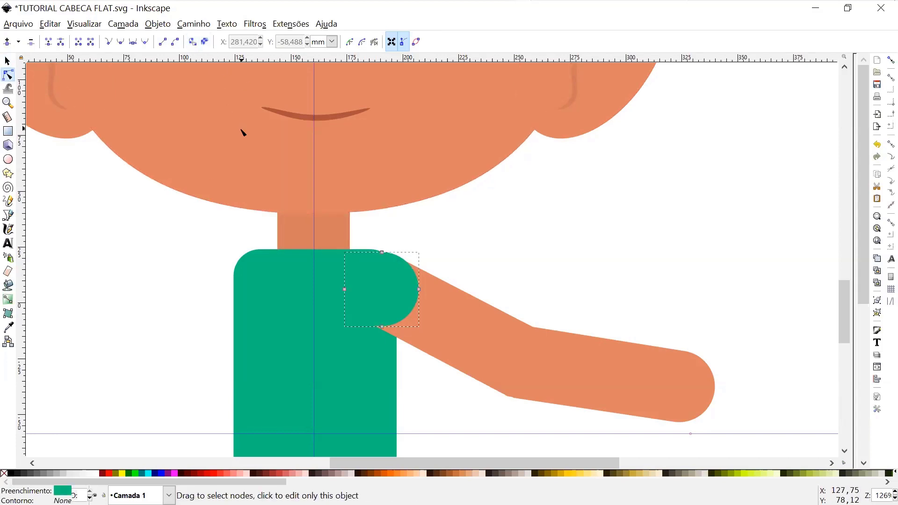
pyautogui.click(382, 327)
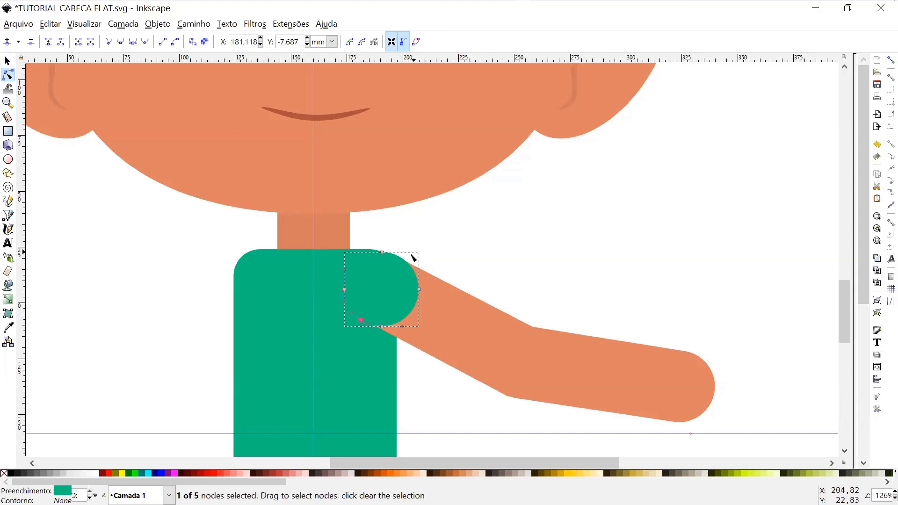
pyautogui.keyDown('ctrl'); pyautogui.keyDown('alt'); pyautogui.click(411, 264); pyautogui.keyUp('alt'); pyautogui.keyUp('ctrl')
pyautogui.click(404, 322)
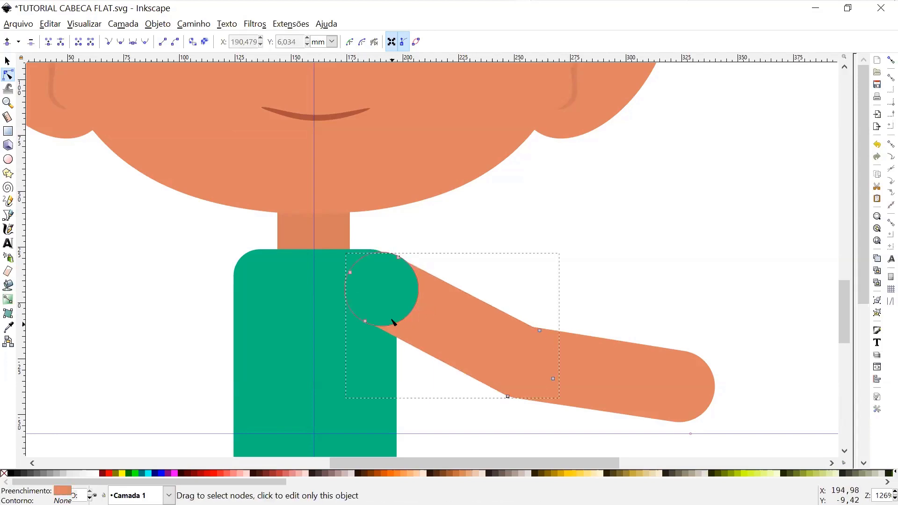
pyautogui.click(396, 311)
pyautogui.moveTo(385, 329); pyautogui.dragTo(391, 335)
pyautogui.moveTo(418, 290); pyautogui.dragTo(430, 279)
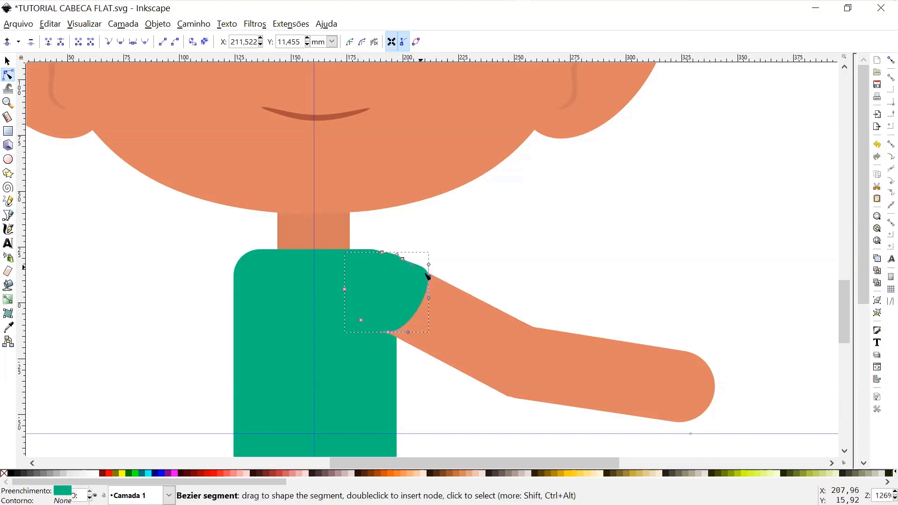
pyautogui.click(391, 335)
pyautogui.moveTo(421, 316); pyautogui.dragTo(408, 309)
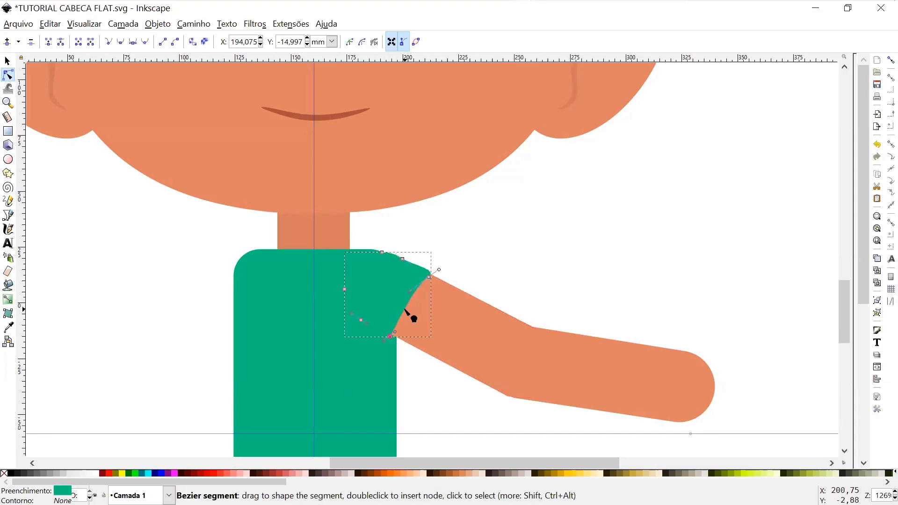
# - Lengthen the sleeve along the arm by moving its cuff corners to about X 208, Y -22 mm and X 220, Y 9 mm
pyautogui.moveTo(391, 341); pyautogui.dragTo(417, 351)
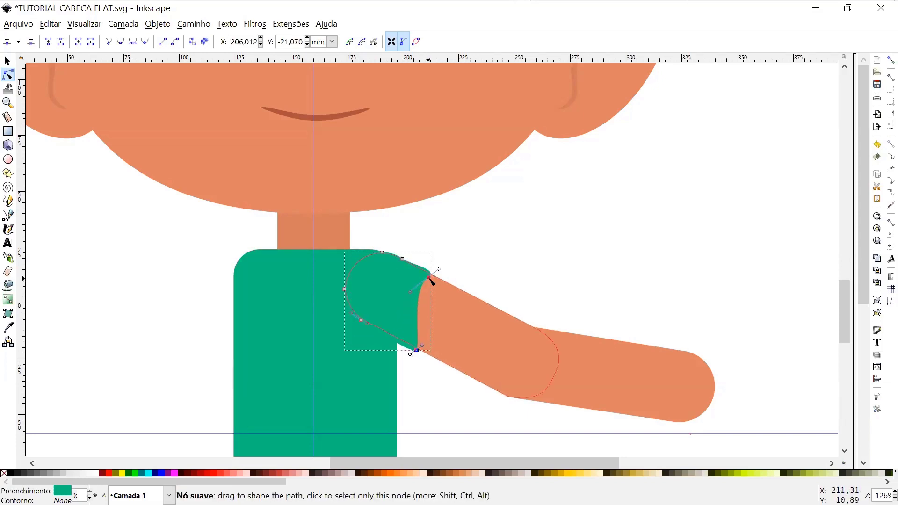
pyautogui.moveTo(430, 277); pyautogui.dragTo(448, 282)
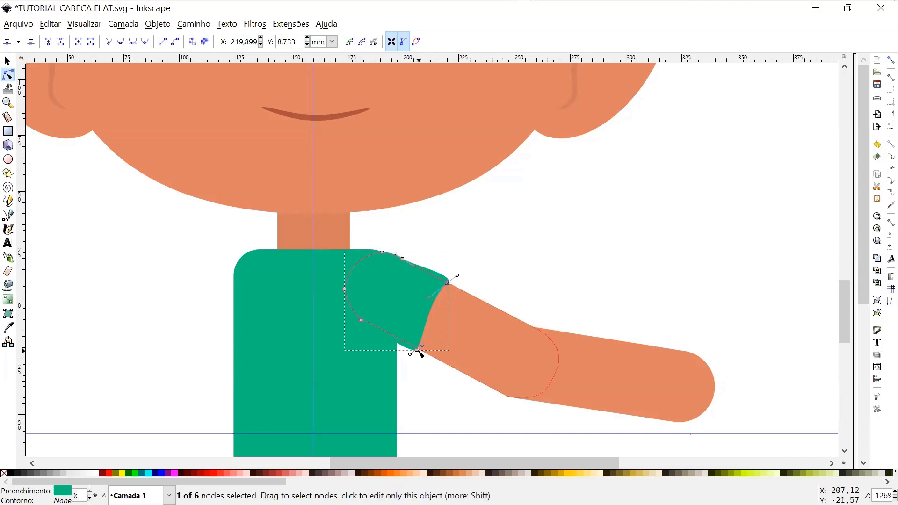
pyautogui.moveTo(416, 350); pyautogui.dragTo(421, 353)
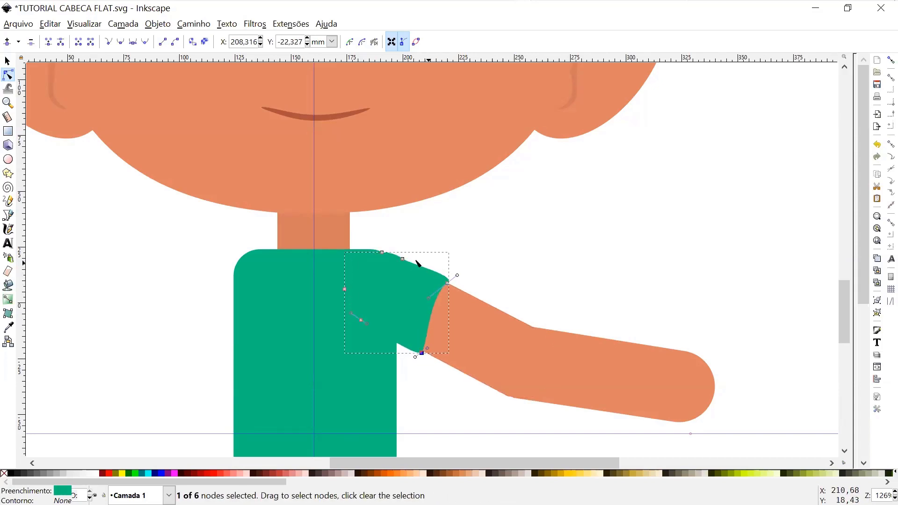
pyautogui.click(7, 61)
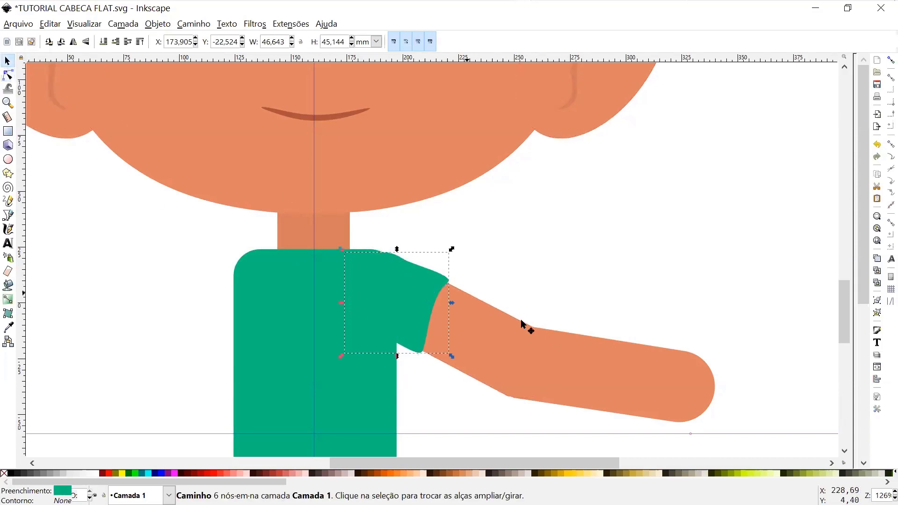
# - Group the green sleeve with the upper-arm capsule
pyautogui.press('5')
pyautogui.click(395, 403)
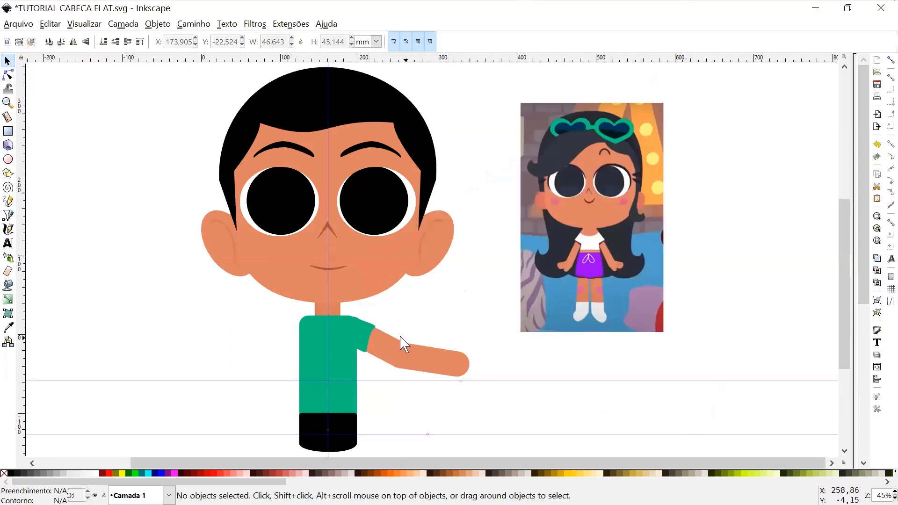
pyautogui.press('space')
pyautogui.moveTo(401, 336); pyautogui.dragTo(413, 322)
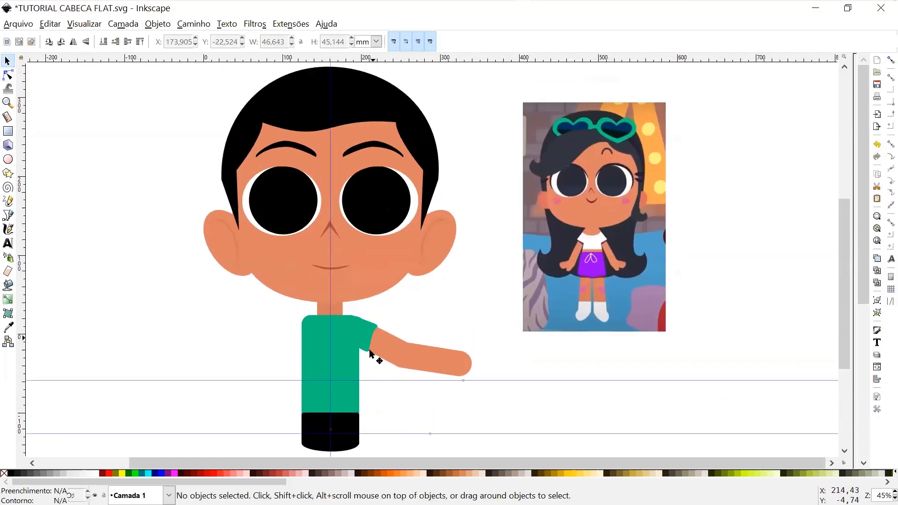
pyautogui.scroll(2, 374, 344)
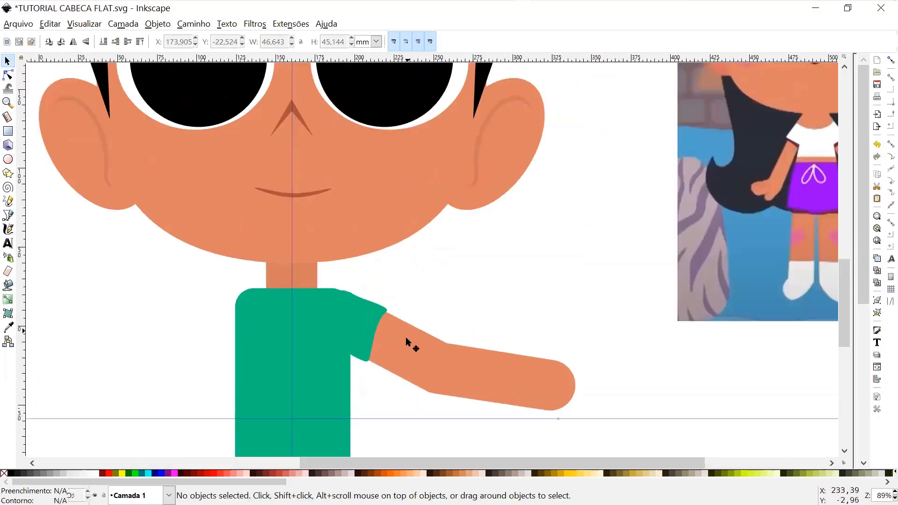
pyautogui.click(369, 315)
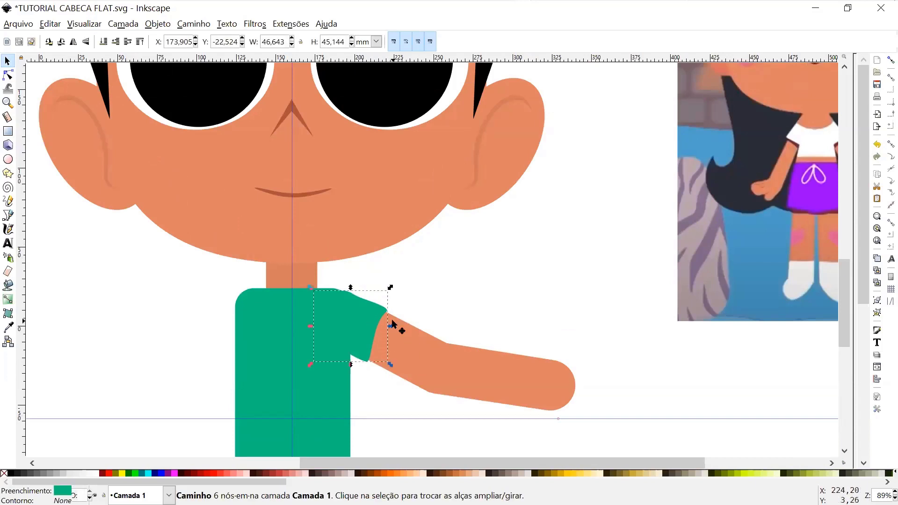
pyautogui.keyDown('shift'); pyautogui.click(416, 345); pyautogui.keyUp('shift')
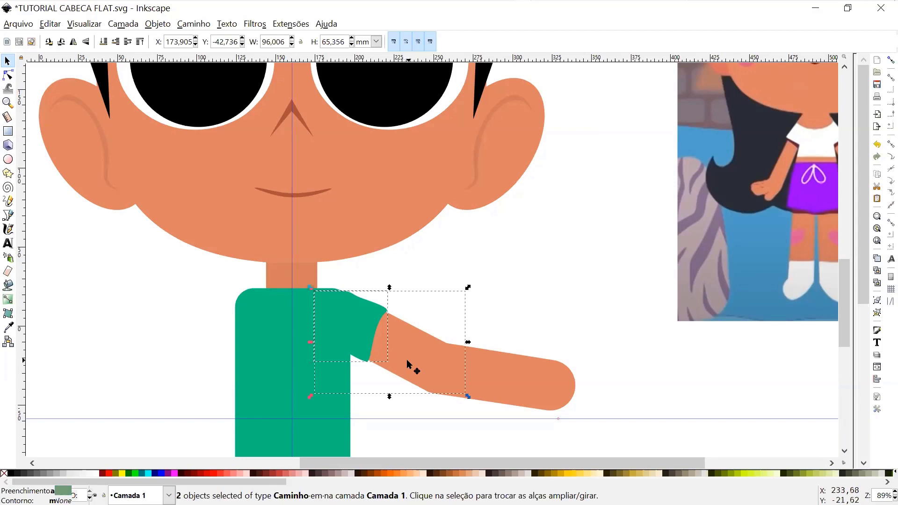
pyautogui.press('ctrl')
pyautogui.hotkey('ctrl', 'g')
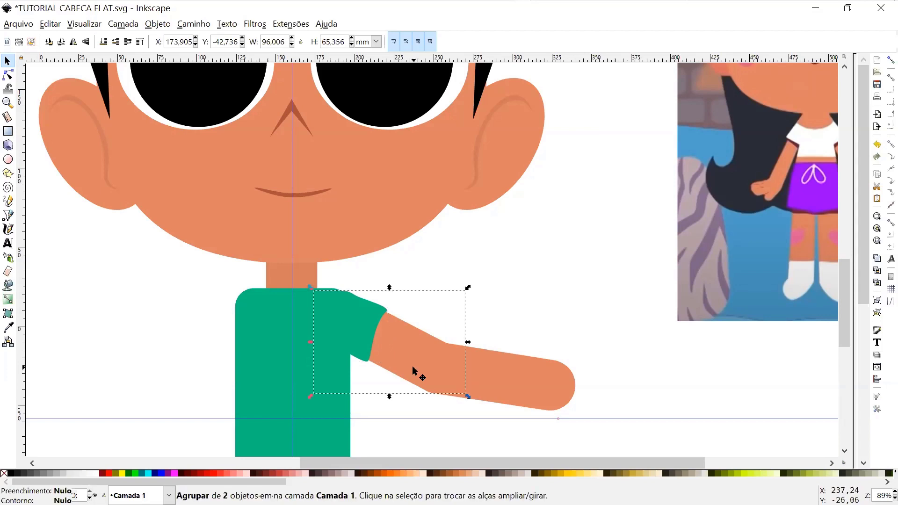
pyautogui.scroll(6, 387, 297)
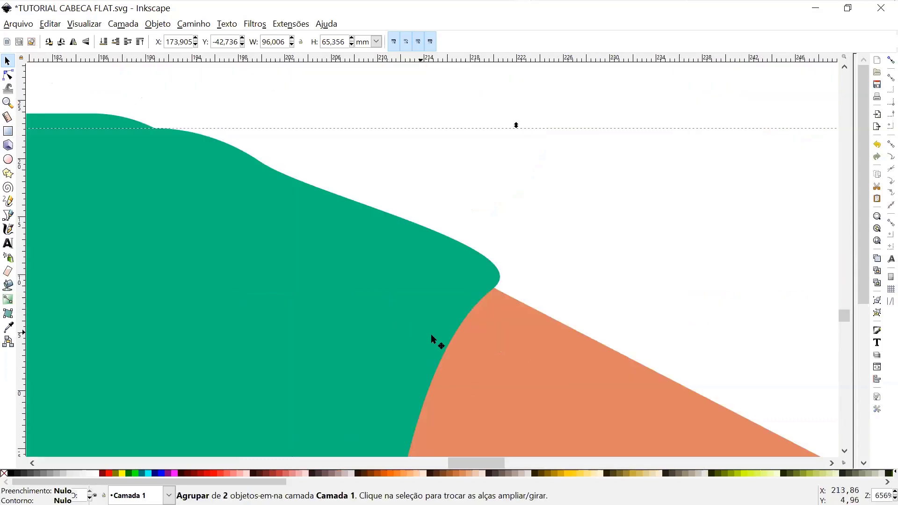
pyautogui.scroll(-6, 405, 328)
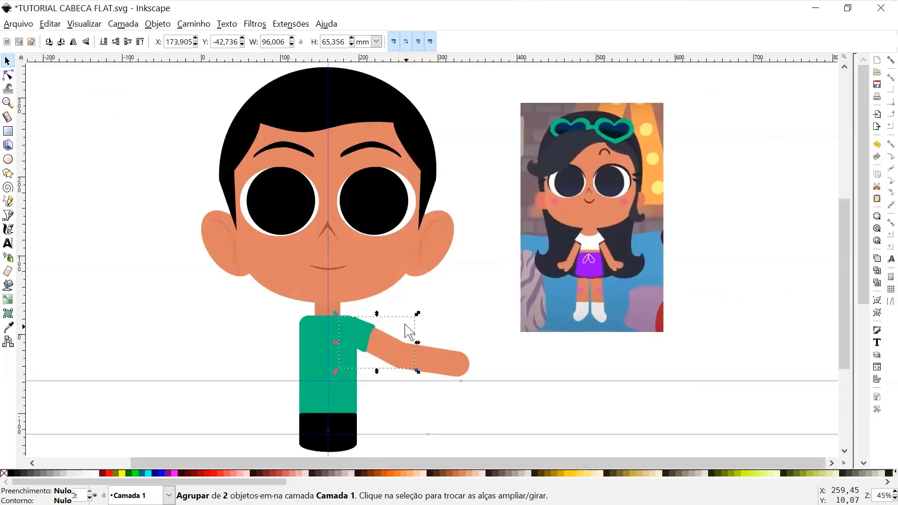
pyautogui.scroll(3, 396, 355)
pyautogui.scroll(-5, 403, 364)
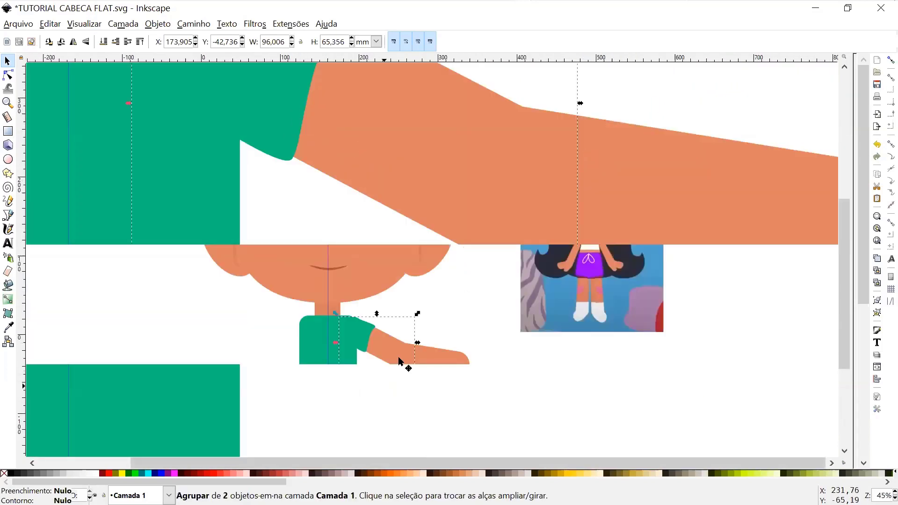
pyautogui.scroll(-1, 395, 287)
pyautogui.scroll(1, 391, 285)
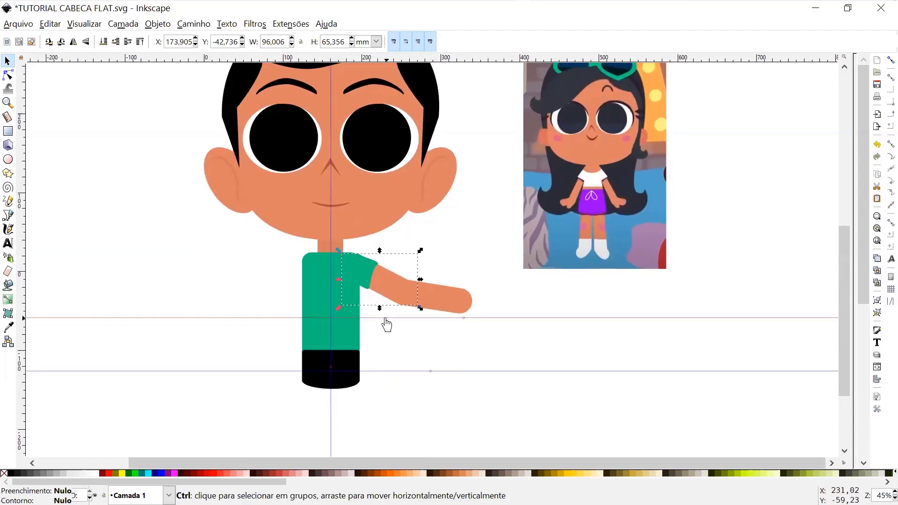
pyautogui.moveTo(395, 316); pyautogui.dragTo(409, 312)
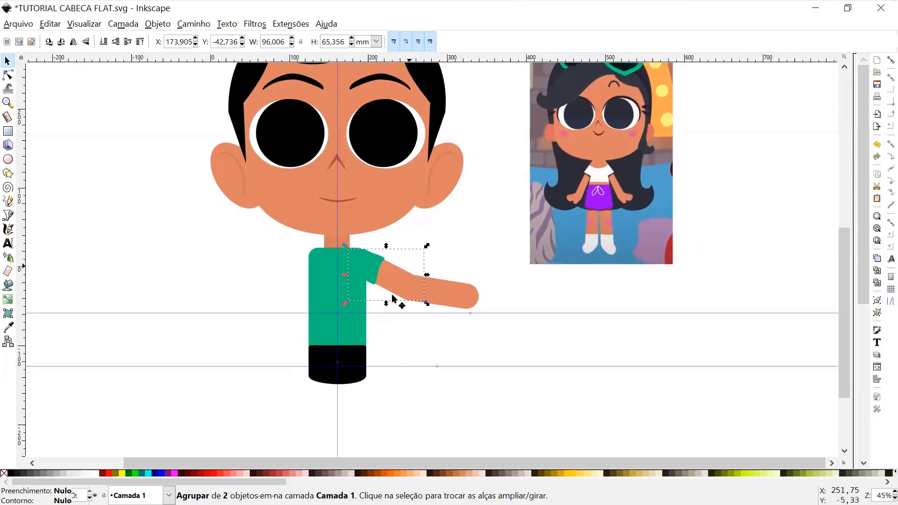
pyautogui.hscroll(-2, 414, 306)
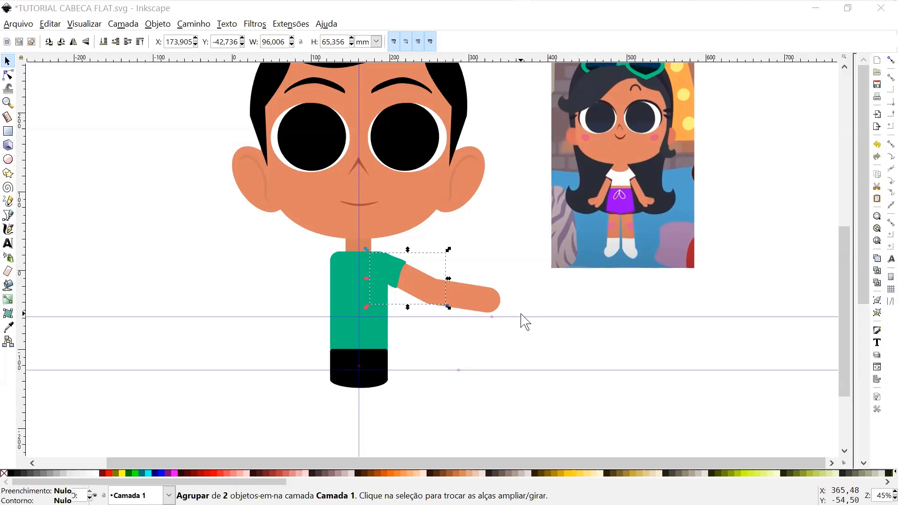
pyautogui.click(484, 274)
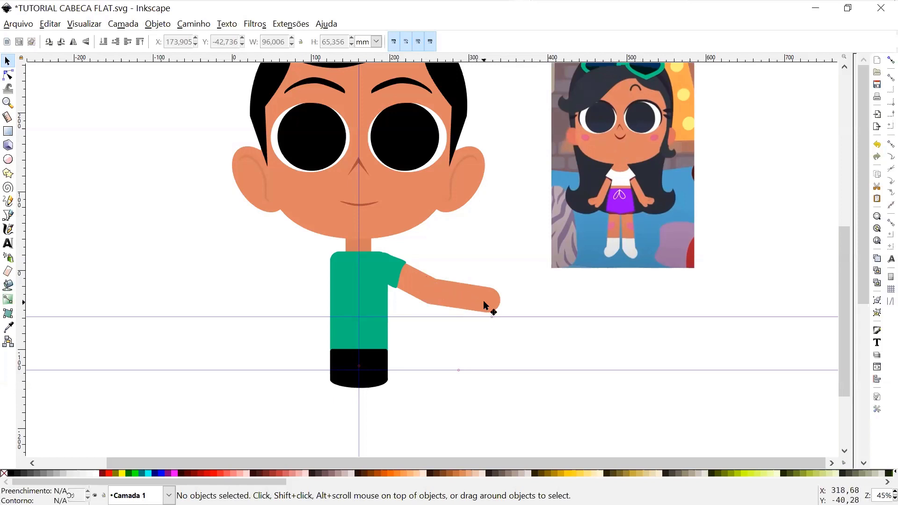
pyautogui.click(409, 281)
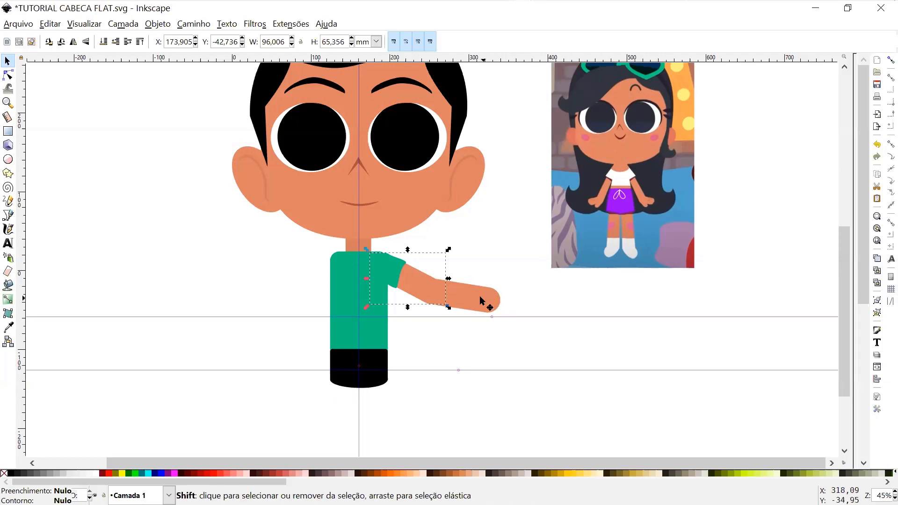
pyautogui.keyDown('shift'); pyautogui.click(483, 310); pyautogui.keyUp('shift')
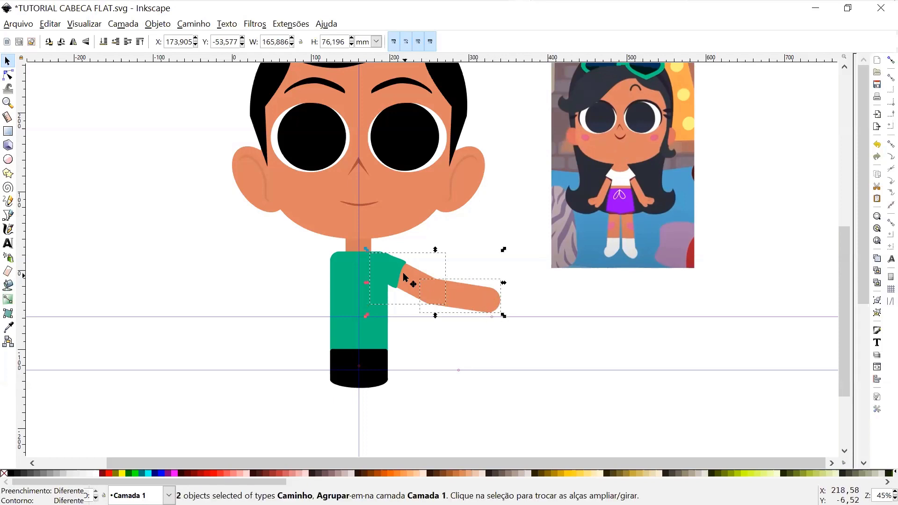
pyautogui.click(500, 267)
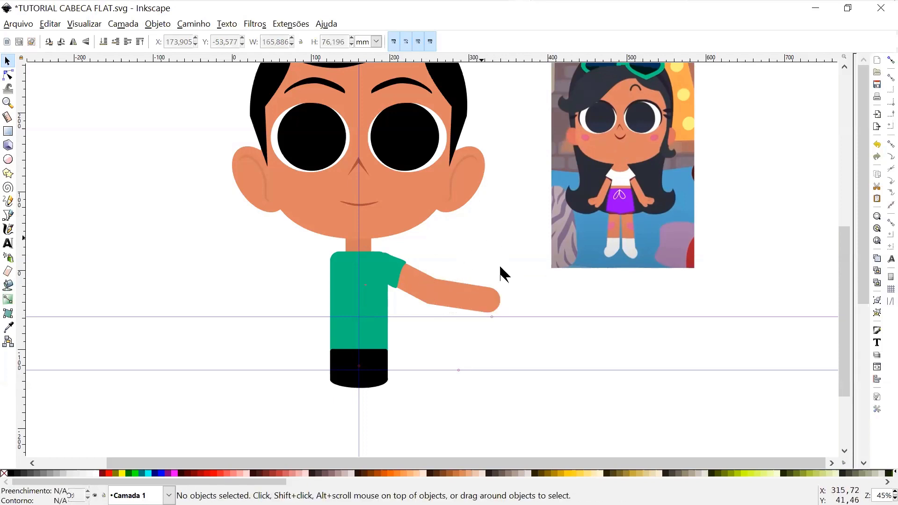
pyautogui.click(482, 298)
pyautogui.keyDown('shift'); pyautogui.click(405, 277); pyautogui.keyUp('shift')
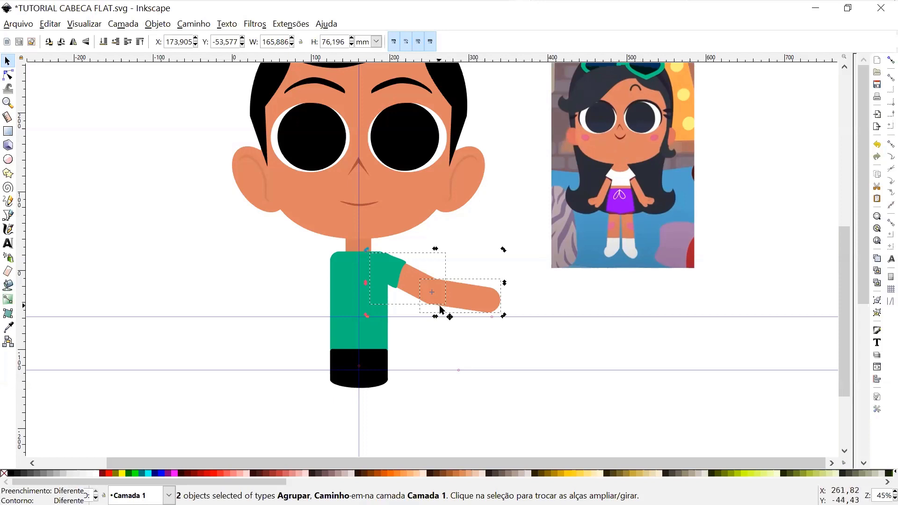
pyautogui.click(504, 295)
# - Duplicate the forearm and sleeved upper arm together and mirror the copy horizontally about the torso's vertical centre guide as the opposite arm
pyautogui.click(388, 268)
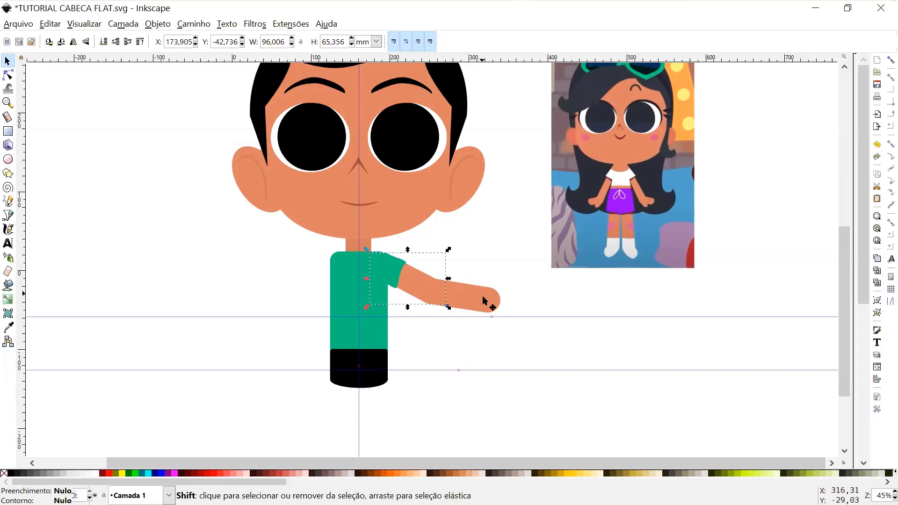
pyautogui.keyDown('shift'); pyautogui.click(484, 303); pyautogui.keyUp('shift')
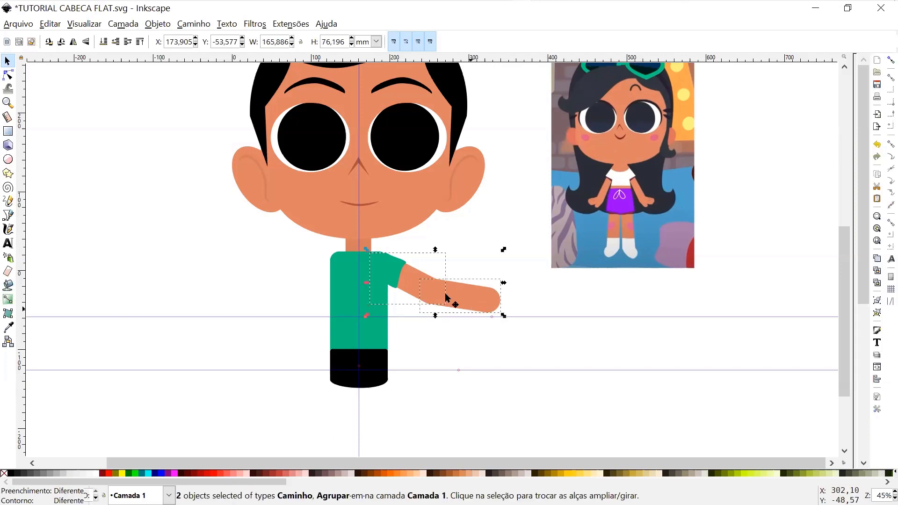
pyautogui.click(401, 276)
pyautogui.moveTo(436, 284); pyautogui.dragTo(364, 293)
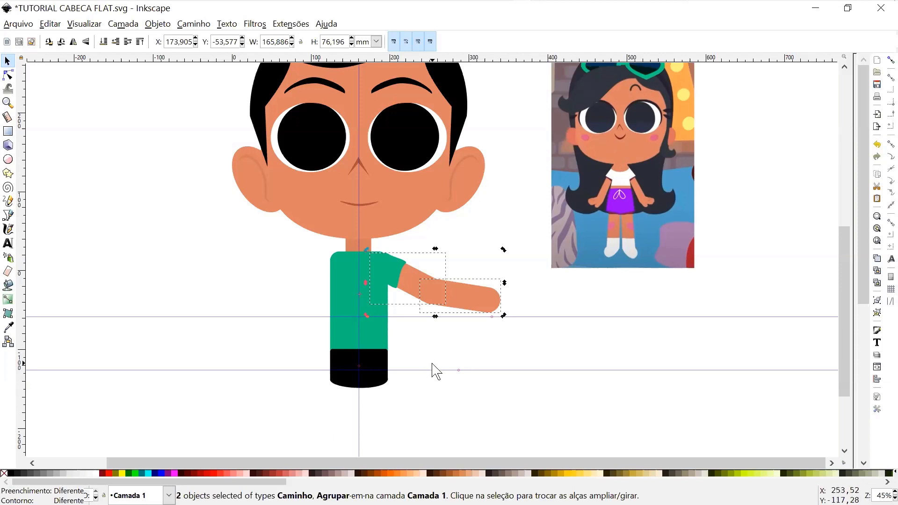
pyautogui.hotkey('ctrl', 'd')
pyautogui.press('h')
pyautogui.click(438, 379)
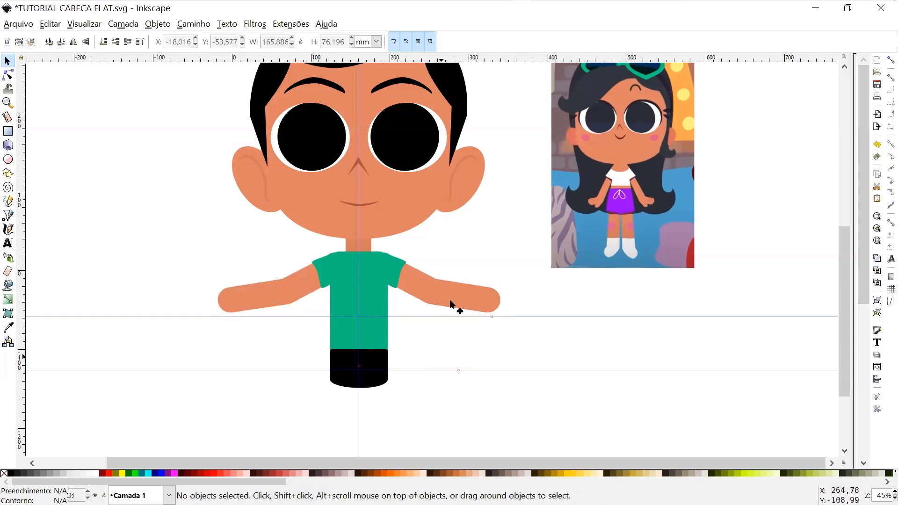
# - Duplicate the forearm on the right-hand side of the figure, move the copy below the shorts and rotate it roughly upright
pyautogui.press('space')
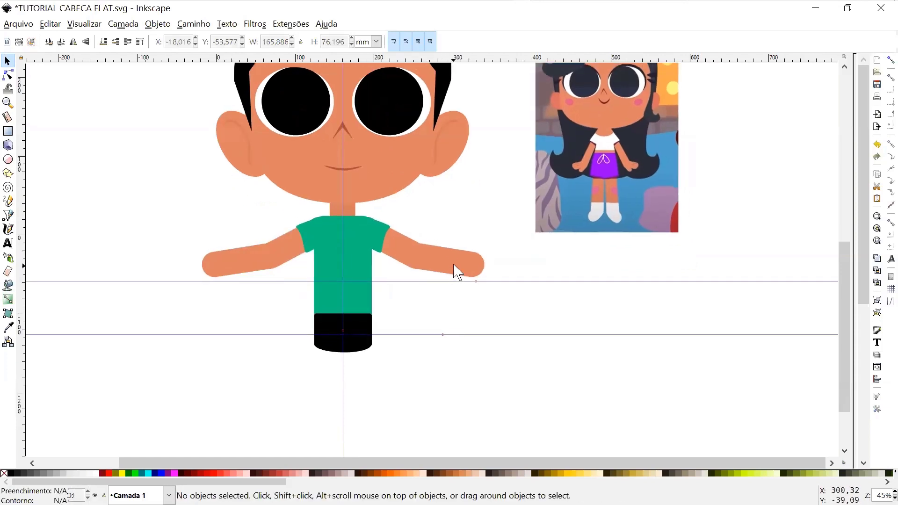
pyautogui.press('space')
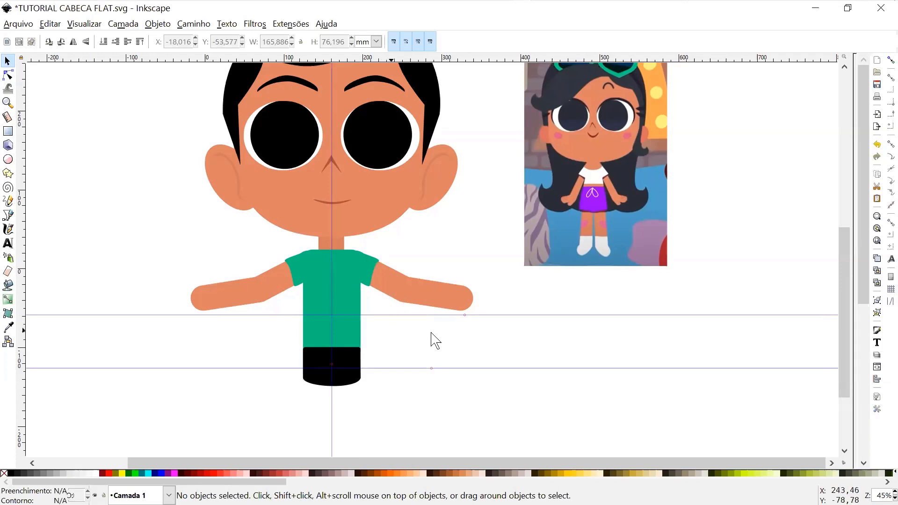
pyautogui.press('space')
pyautogui.press('space')
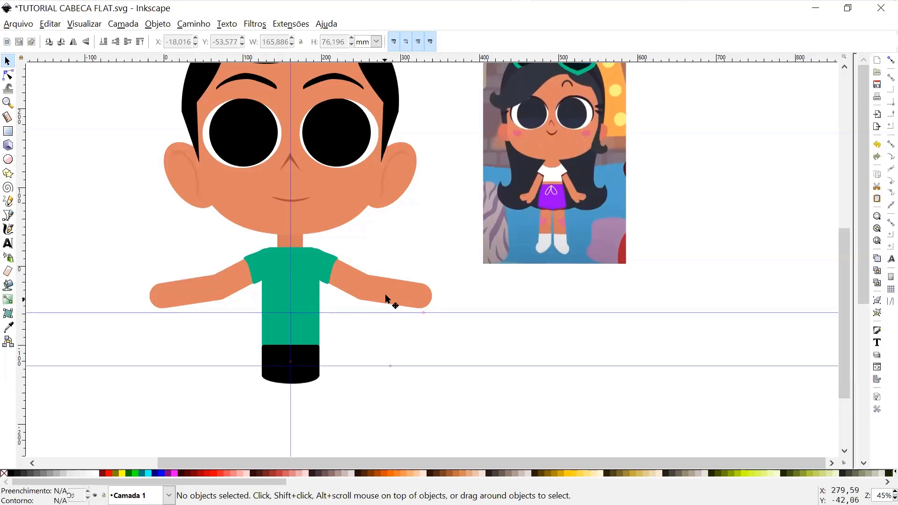
pyautogui.click(386, 296)
pyautogui.press('space')
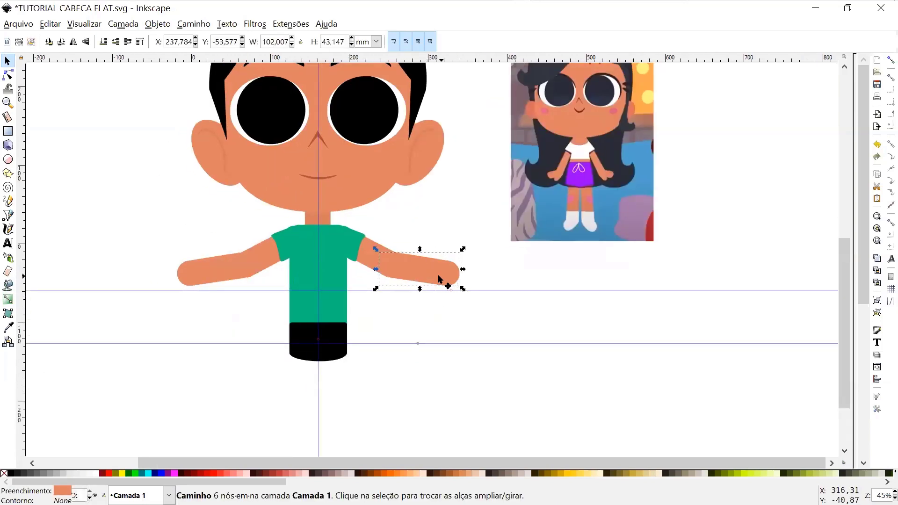
pyautogui.press('ctrl')
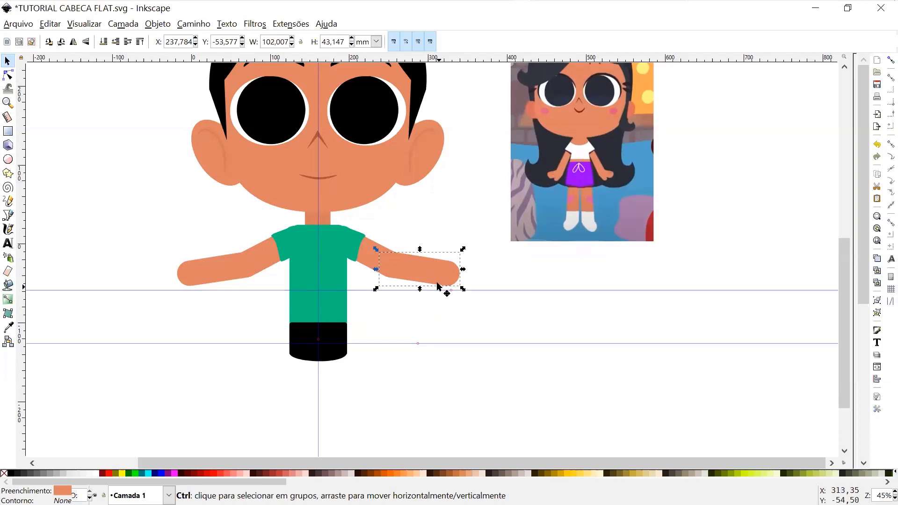
pyautogui.hotkey('ctrl', 'd')
pyautogui.moveTo(420, 270); pyautogui.dragTo(371, 376)
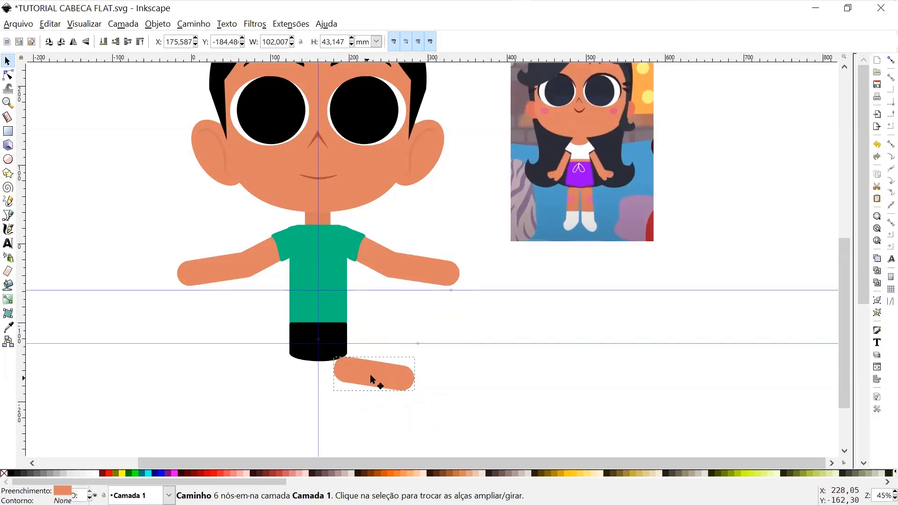
pyautogui.click(370, 379)
pyautogui.press('space')
pyautogui.moveTo(433, 282); pyautogui.dragTo(307, 337)
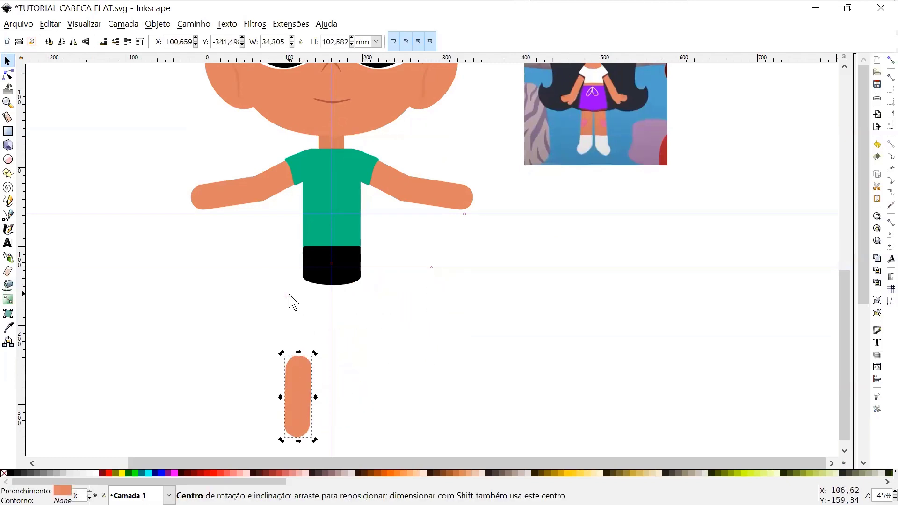
# - Straighten the upright capsule and place it over the right half of the shorts at about X 165, Y -229.5 mm as the thigh
pyautogui.moveTo(300, 401); pyautogui.dragTo(361, 322)
pyautogui.moveTo(376, 363); pyautogui.dragTo(378, 363)
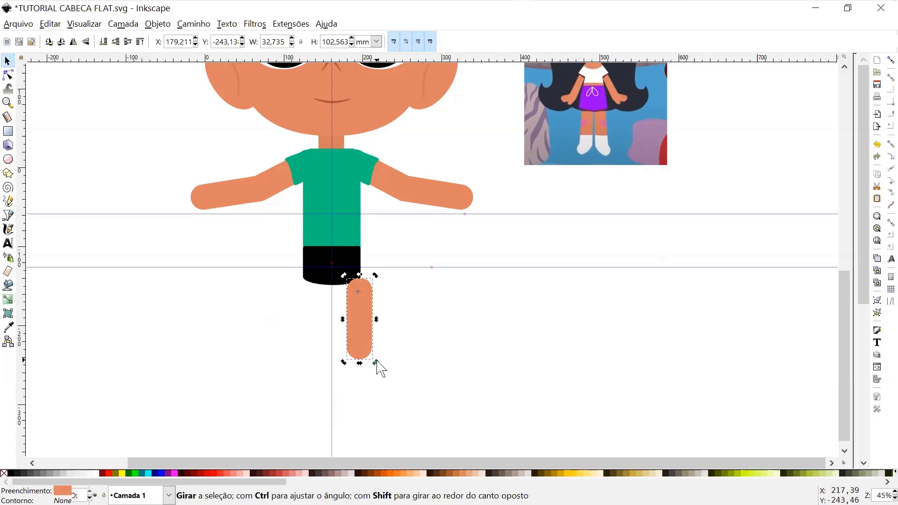
pyautogui.moveTo(375, 363)
pyautogui.mouseDown()
pyautogui.moveTo(381, 372)
pyautogui.moveTo(373, 360)
pyautogui.mouseUp()
pyautogui.moveTo(367, 327); pyautogui.dragTo(351, 307)
pyautogui.moveTo(349, 305); pyautogui.dragTo(349, 306)
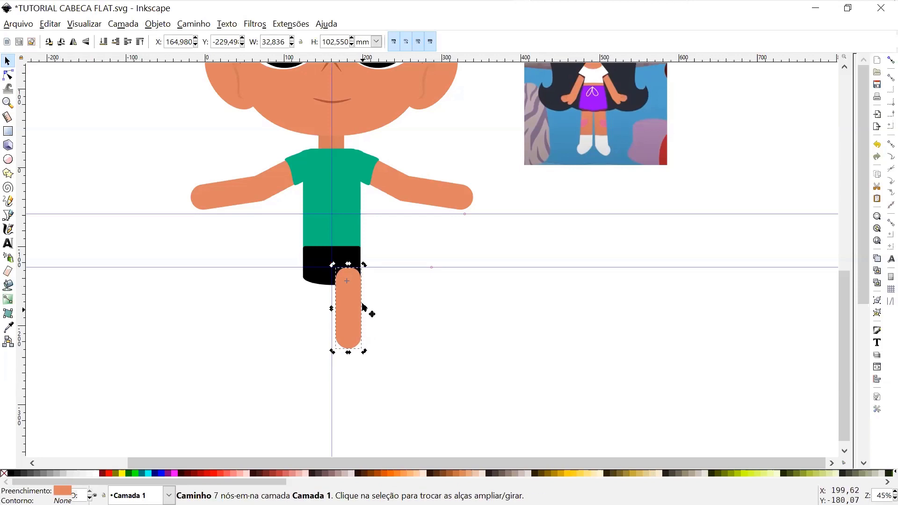
# - Duplicate the thigh capsule and shift the copy straight down to about Y -298.3 mm as the lower leg, overlapping at the knee
pyautogui.hotkey('ctrl', 'd')
pyautogui.hotkey('shift', 'Down')
pyautogui.hotkey('shift', 'Down')
pyautogui.hotkey('shift', 'Down')
pyautogui.hotkey('shift', 'Down')
pyautogui.hotkey('shift', 'Down')
pyautogui.hotkey('shift', 'Down')
pyautogui.hotkey('shift', 'Down')
pyautogui.hotkey('shift', 'Down')
pyautogui.hotkey('shift', 'Down')
pyautogui.hotkey('shift', 'Down')
pyautogui.hotkey('shift', 'Down')
pyautogui.hotkey('shift', 'Down')
pyautogui.hotkey('shift', 'Down')
pyautogui.hotkey('shift', 'Down')
pyautogui.hotkey('shift', 'Down')
pyautogui.hotkey('shift', 'Down')
pyautogui.hotkey('shift', 'Down')
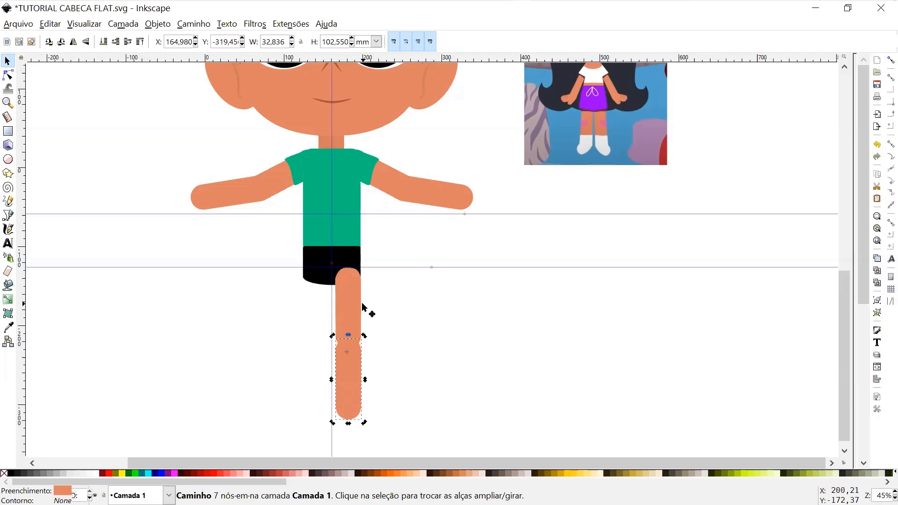
pyautogui.hotkey('shift', 'Up')
pyautogui.hotkey('shift', 'Up')
pyautogui.hotkey('shift', 'Up')
pyautogui.hotkey('shift', 'Up')
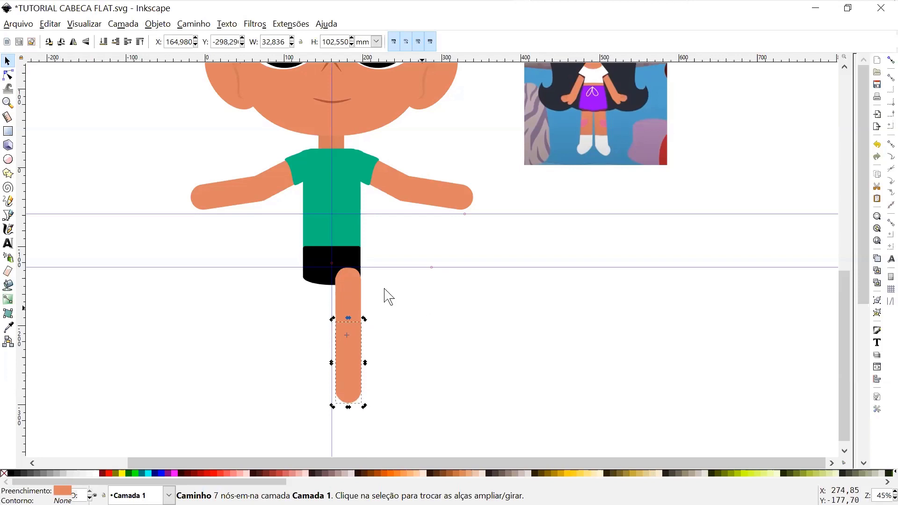
# - Fill both leg capsules with black to match the shorts
pyautogui.keyDown('shift'); pyautogui.click(354, 295); pyautogui.keyUp('shift')
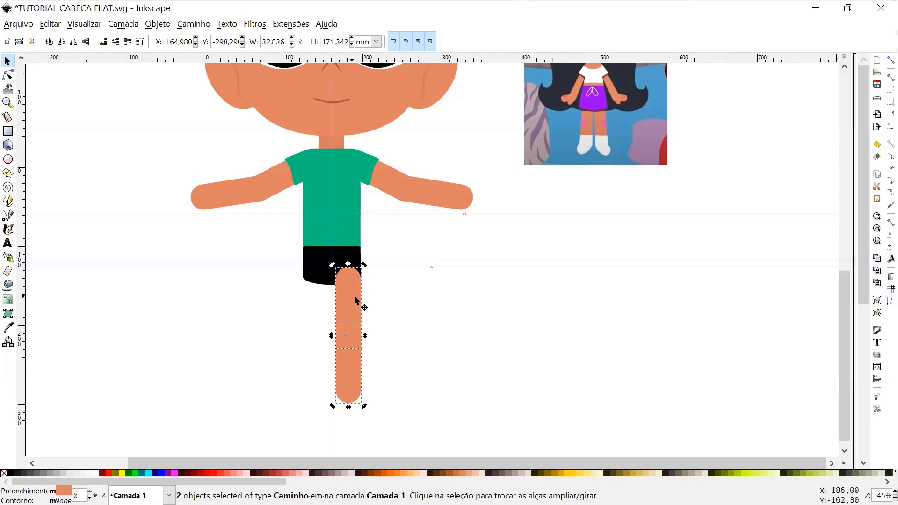
pyautogui.click(11, 473)
pyautogui.click(387, 237)
# - Nudge the lower leg slightly outward and up to about X 165.5, Y -295.1 mm to align it with the thigh
pyautogui.press('space')
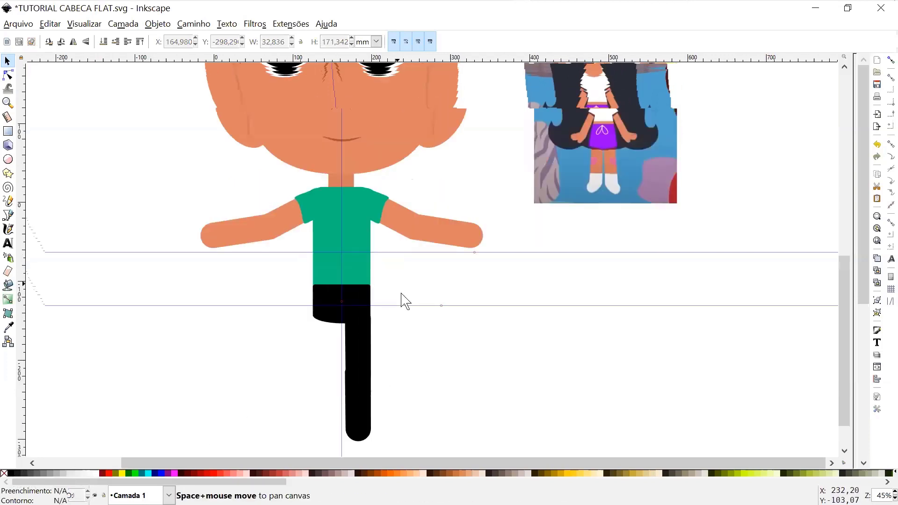
pyautogui.scroll(-2, 388, 364)
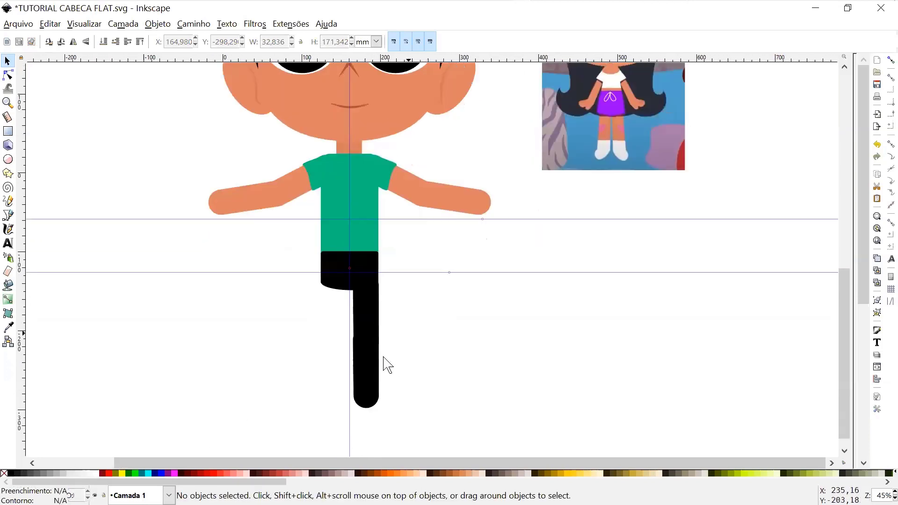
pyautogui.click(379, 375)
pyautogui.moveTo(380, 377); pyautogui.dragTo(380, 376)
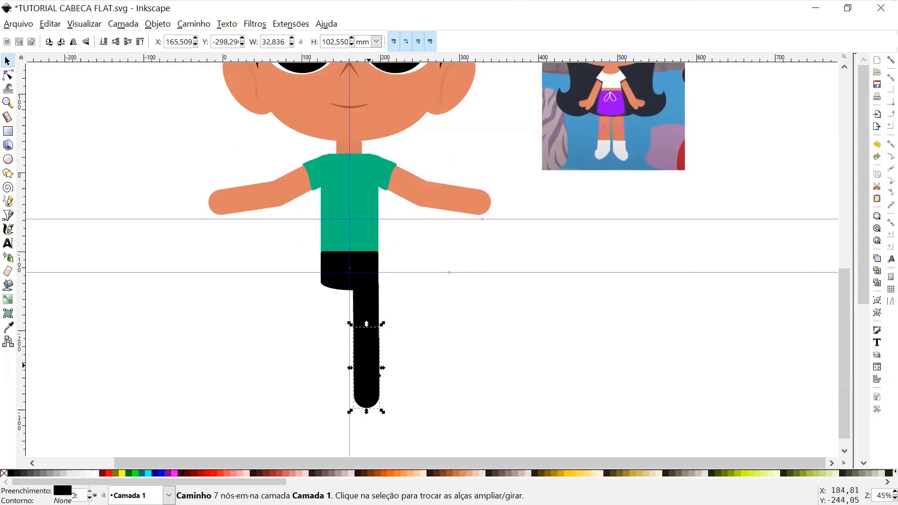
pyautogui.click(430, 347)
pyautogui.click(381, 378)
pyautogui.press('Up')
pyautogui.press('Up')
pyautogui.press('Up')
pyautogui.press('Up')
pyautogui.press('Up')
pyautogui.press('Up')
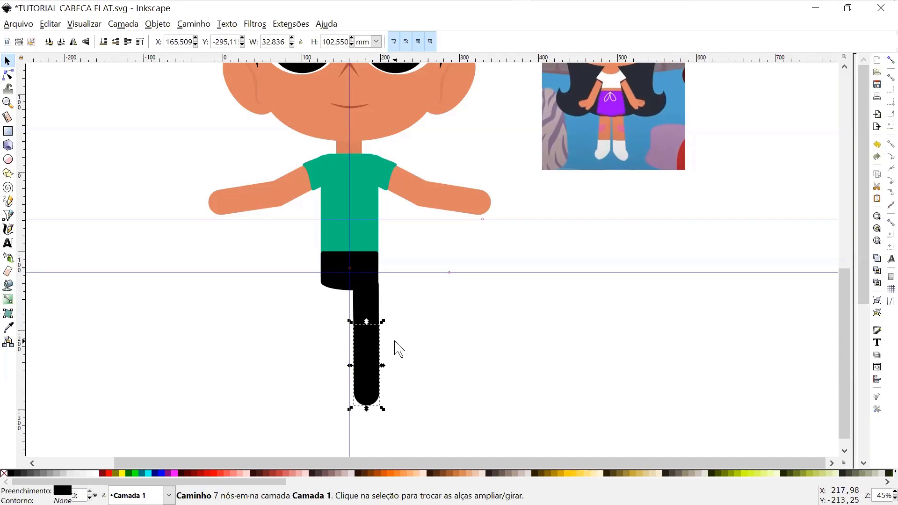
pyautogui.click(435, 361)
# - Move the lower leg's rotation centre up toward the knee and lower the capsule to about Y -300.4 mm
pyautogui.keyDown('ctrl'); pyautogui.scroll(2, 383, 358); pyautogui.keyUp('ctrl')
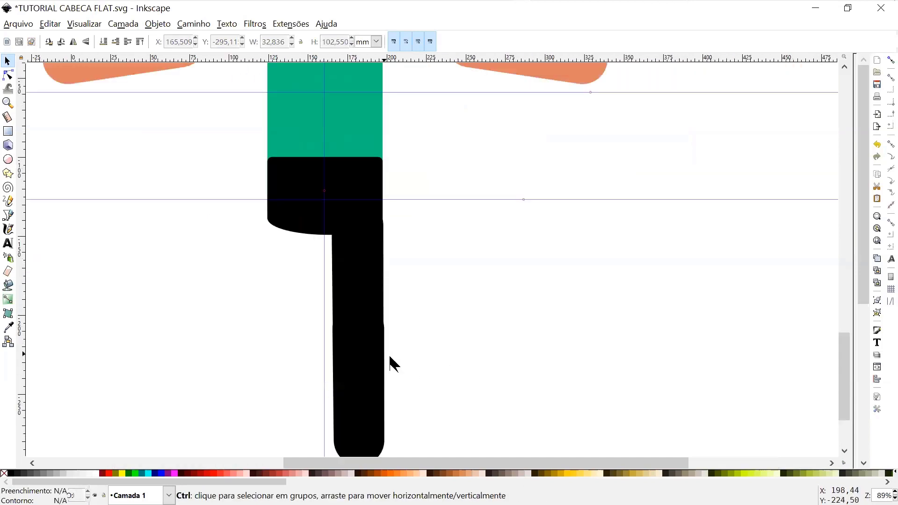
pyautogui.click(381, 377)
pyautogui.moveTo(375, 385); pyautogui.dragTo(377, 385)
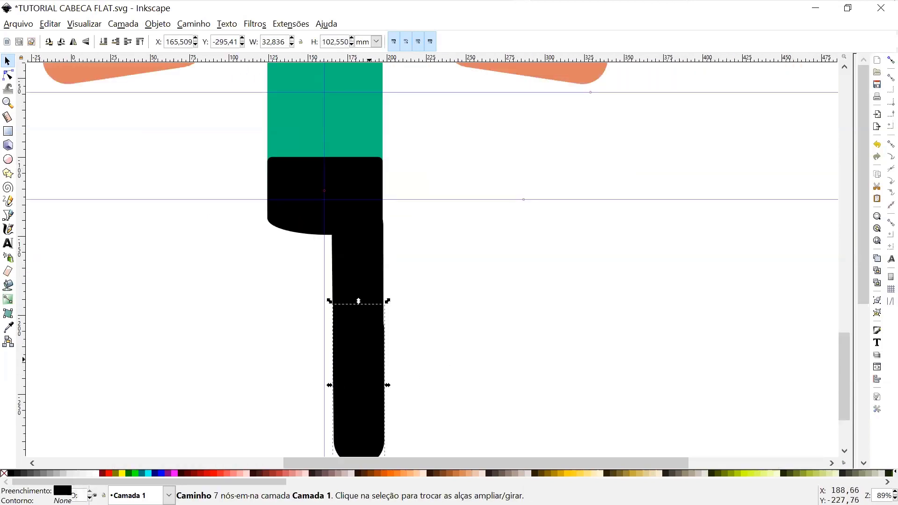
pyautogui.click(358, 327)
pyautogui.moveTo(360, 340); pyautogui.dragTo(394, 254)
pyautogui.scroll(-5, 429, 361)
pyautogui.moveTo(360, 212); pyautogui.dragTo(355, 206)
pyautogui.moveTo(382, 300); pyautogui.dragTo(383, 308)
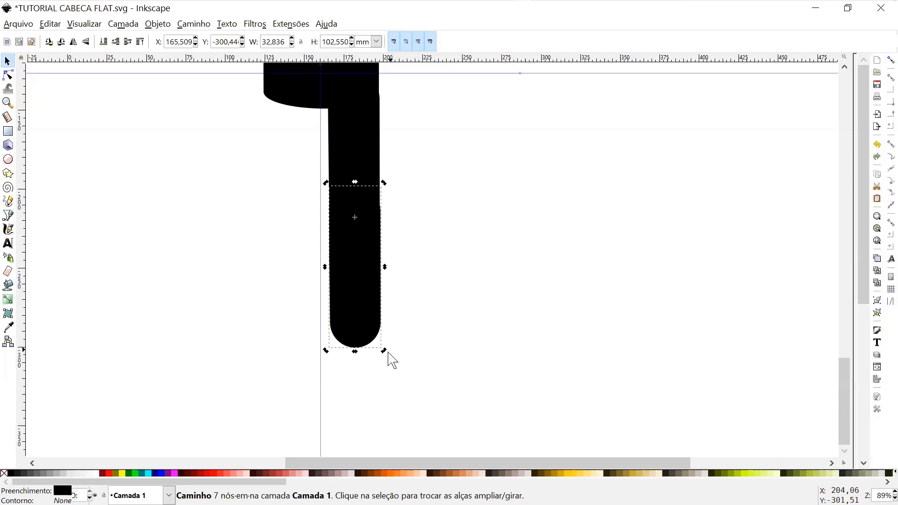
# - Undo a trial rotation of the lower leg and shift its rotation centre higher, into the knee overlap
pyautogui.moveTo(388, 351); pyautogui.dragTo(392, 333)
pyautogui.hotkey('ctrl', 'z')
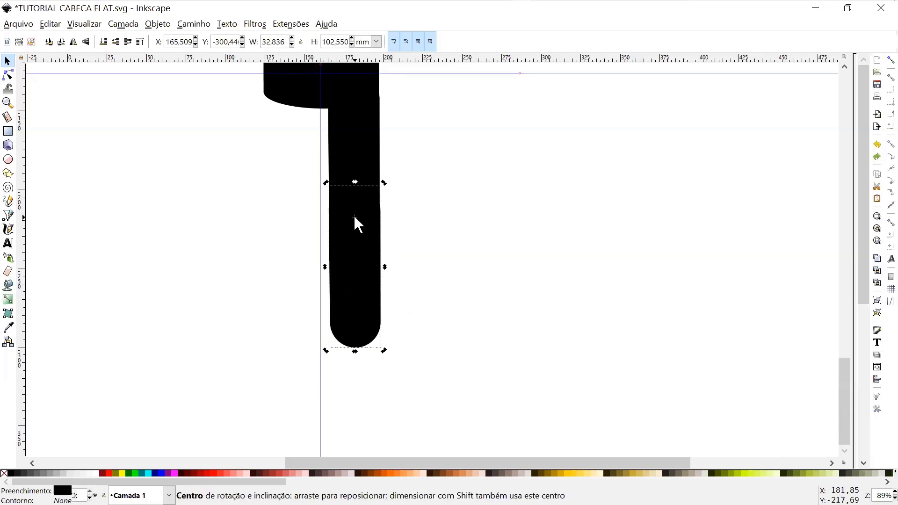
pyautogui.moveTo(355, 217); pyautogui.dragTo(353, 202)
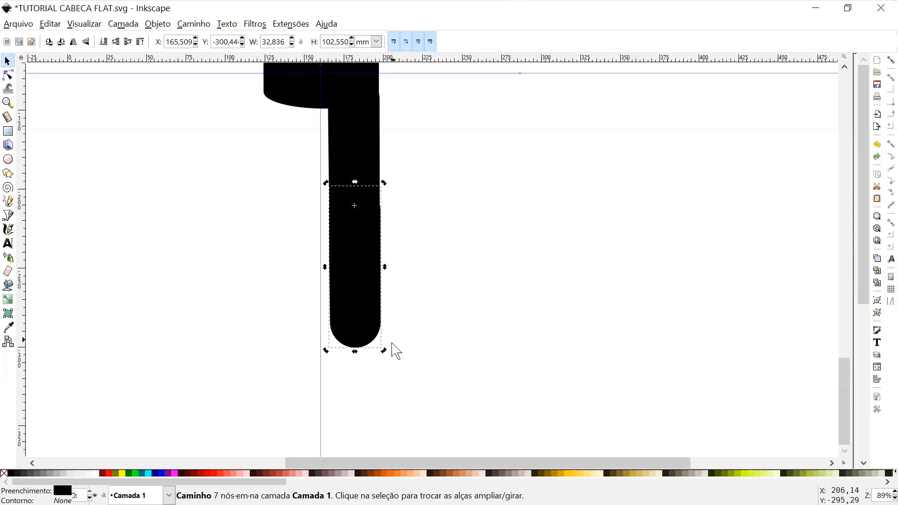
# - Lower the lower-leg capsule slightly to about X 165.2, Y -302.2 mm, testing the knee bend with trial rotations that are undone
pyautogui.moveTo(385, 357); pyautogui.dragTo(395, 329)
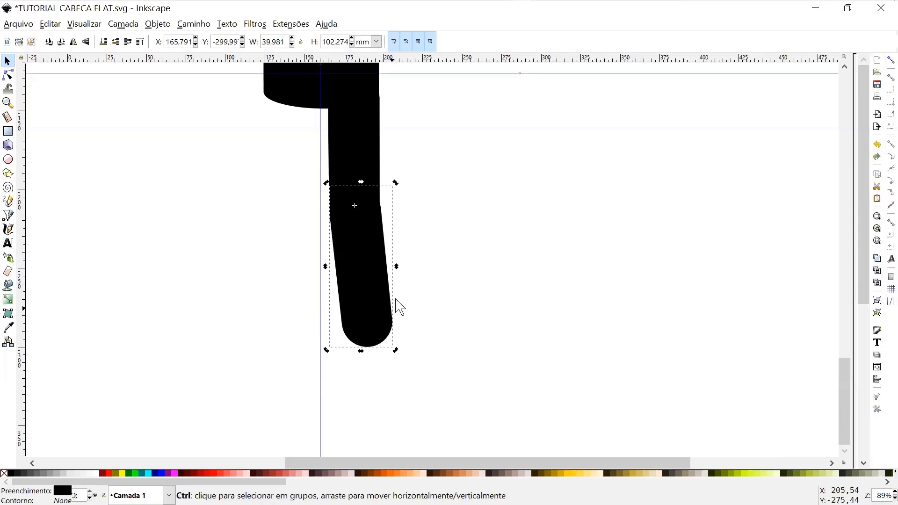
pyautogui.hotkey('ctrl', 'z')
pyautogui.moveTo(356, 236); pyautogui.dragTo(357, 235)
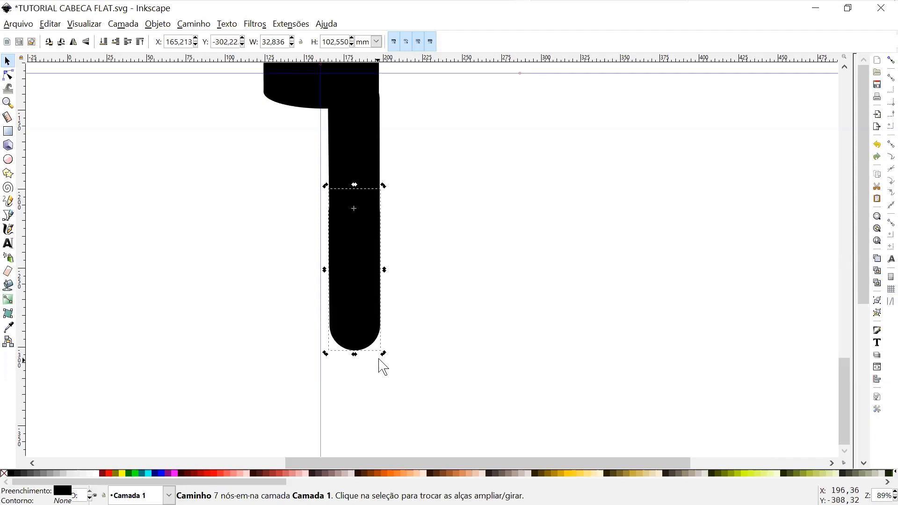
pyautogui.moveTo(384, 354); pyautogui.dragTo(353, 345)
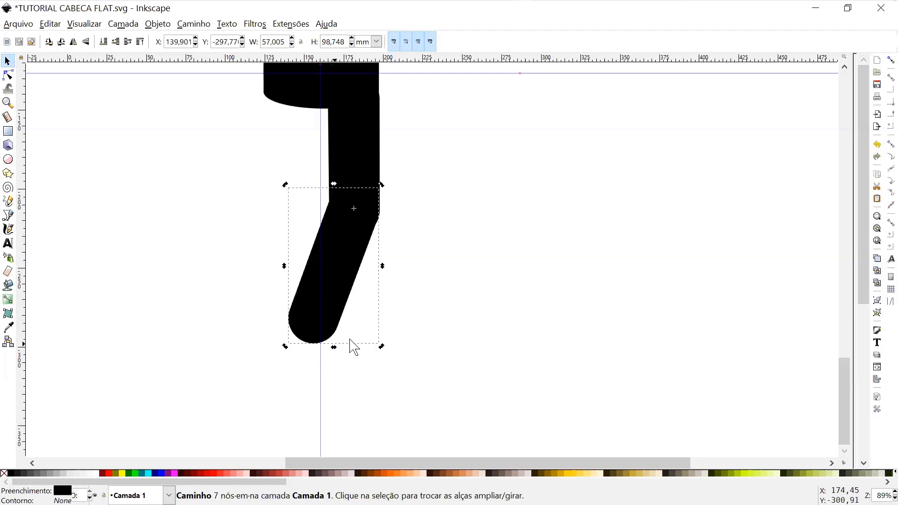
pyautogui.hotkey('ctrl', 'z')
# - Select both leg parts together and move their shared rotation centre onto the vertical centre guide
pyautogui.press('space')
pyautogui.press('space')
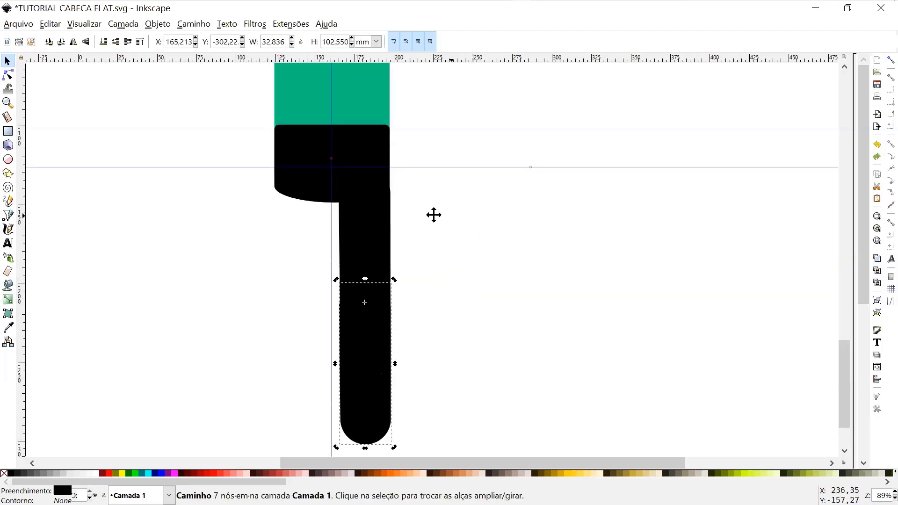
pyautogui.press('space')
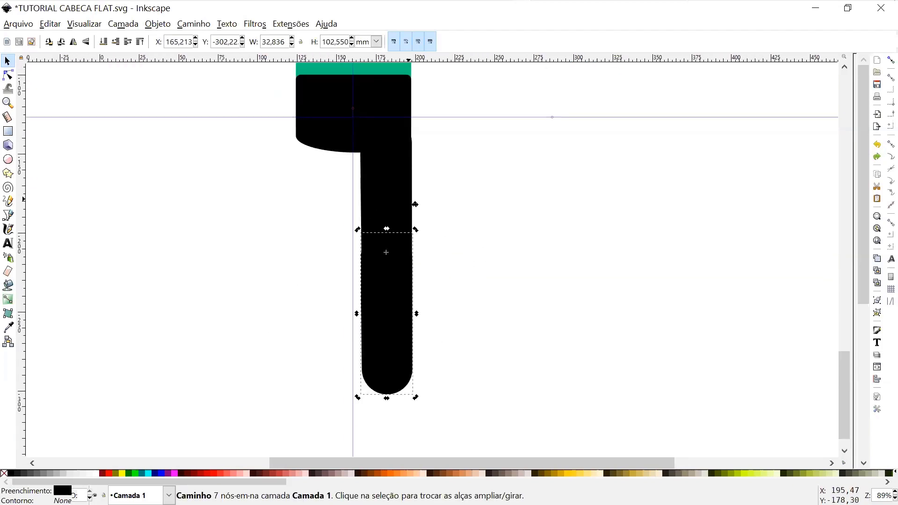
pyautogui.keyDown('shift'); pyautogui.click(411, 197); pyautogui.keyUp('shift')
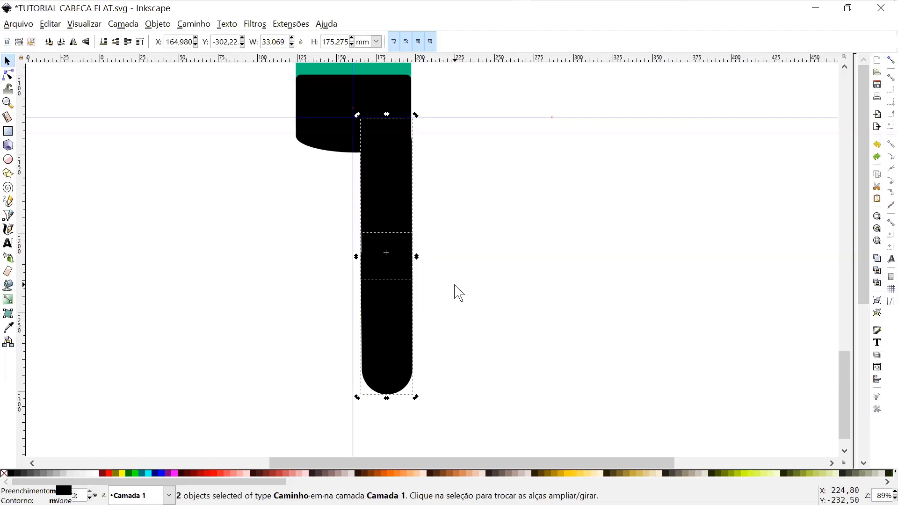
pyautogui.press('ctrl')
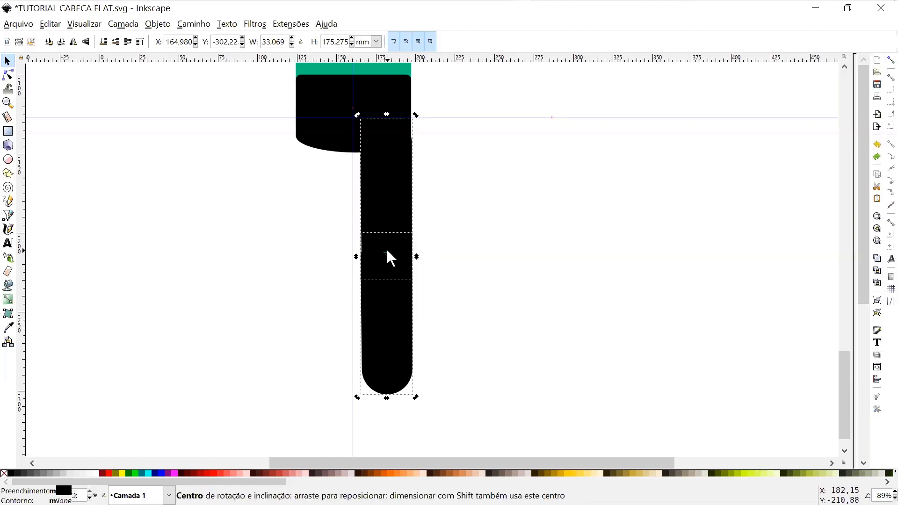
pyautogui.moveTo(386, 251); pyautogui.dragTo(354, 245)
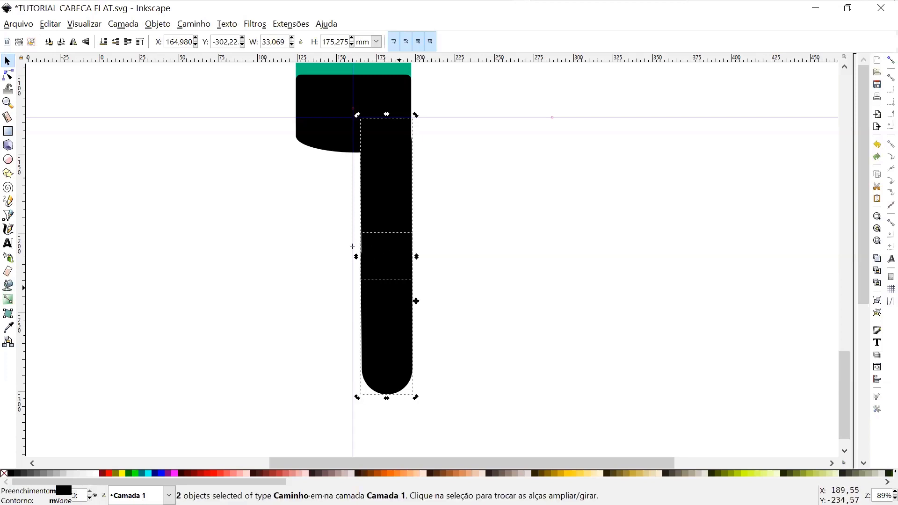
# - Duplicate the leg, flip it horizontally about the centre guide, and shift the copy horizontally to about X 123.9 mm
pyautogui.hotkey('ctrl', 'd')
pyautogui.press('h')
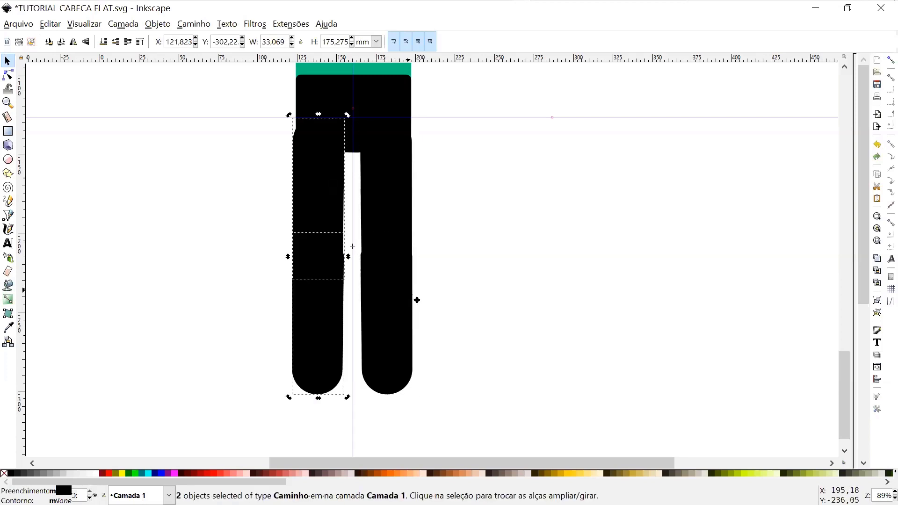
pyautogui.press('ctrl')
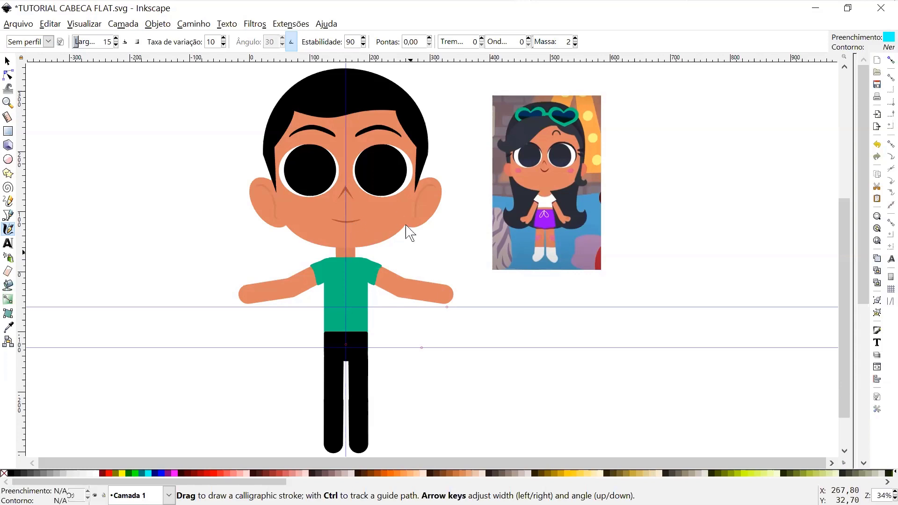
pyautogui.hscroll(2, 410, 233)
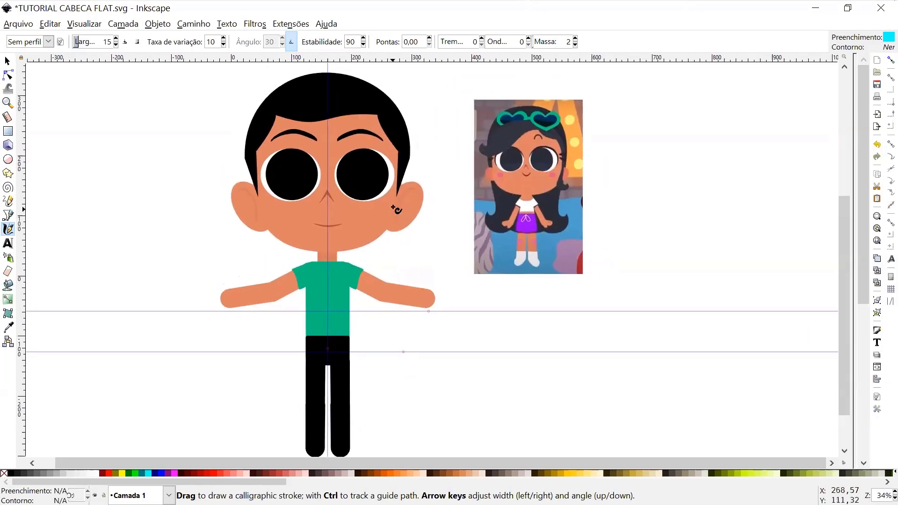
pyautogui.hscroll(-2, 387, 206)
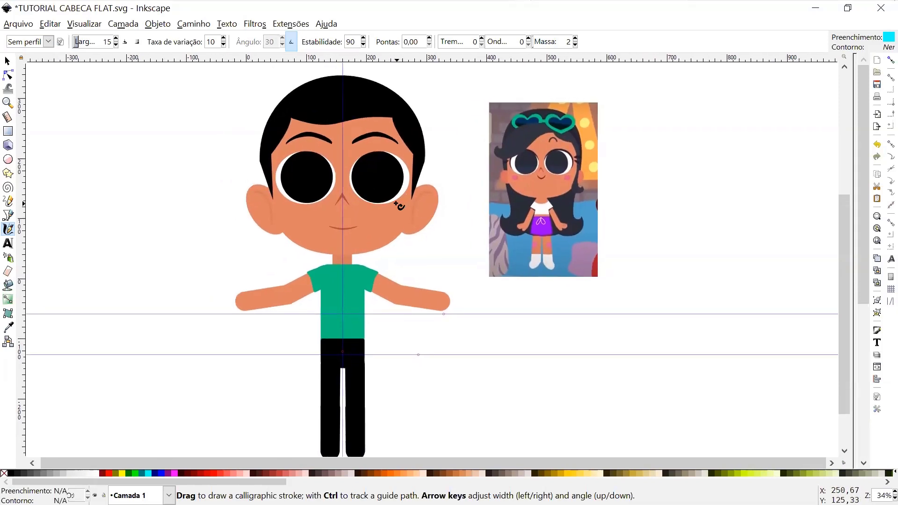
pyautogui.hscroll(-2, 351, 187)
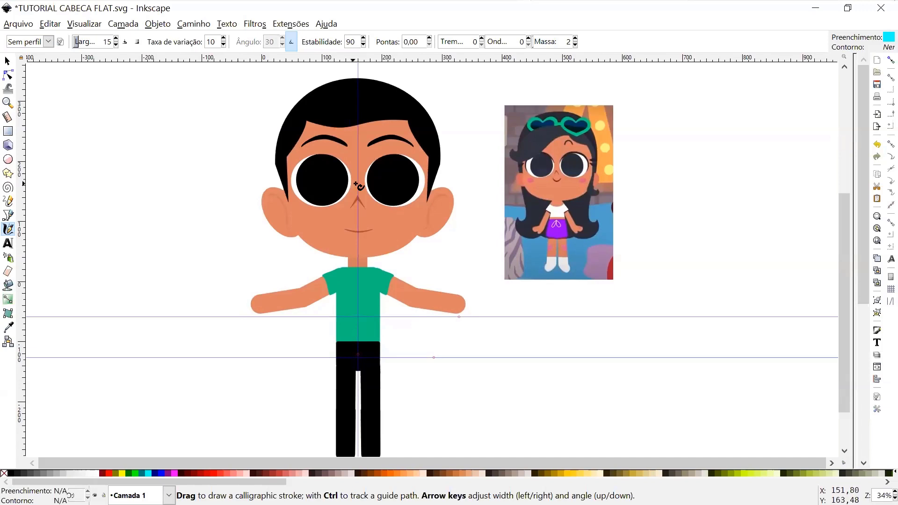
pyautogui.moveTo(382, 187); pyautogui.dragTo(379, 186)
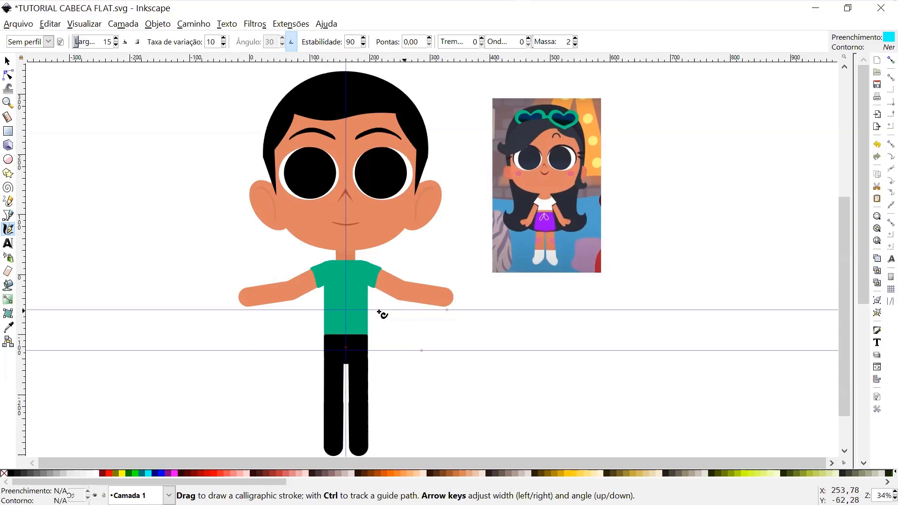
pyautogui.moveTo(395, 316); pyautogui.dragTo(383, 305)
pyautogui.moveTo(351, 184); pyautogui.dragTo(350, 222)
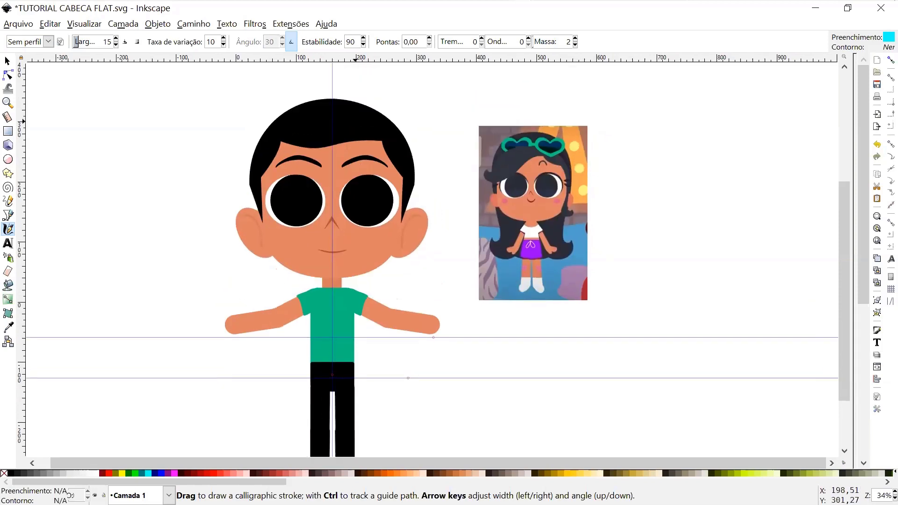
pyautogui.moveTo(300, 313); pyautogui.dragTo(323, 285)
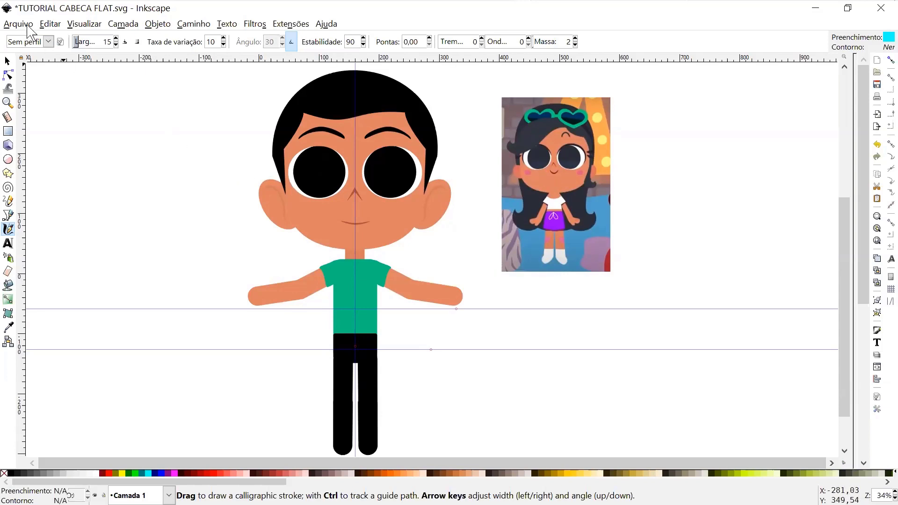
# - Select all parts of the boy figure and turn on the page border display in the document properties
pyautogui.click(8, 61)
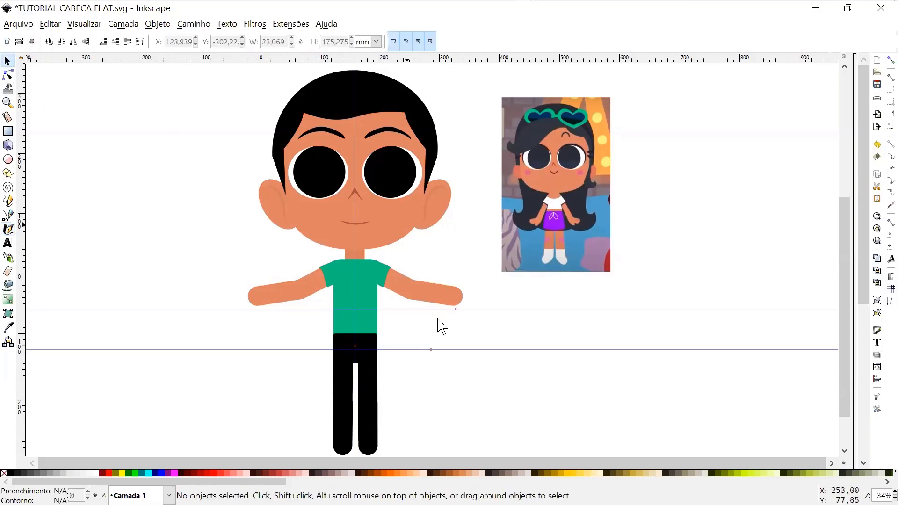
pyautogui.moveTo(431, 373); pyautogui.dragTo(414, 363)
pyautogui.moveTo(449, 451); pyautogui.dragTo(195, 85)
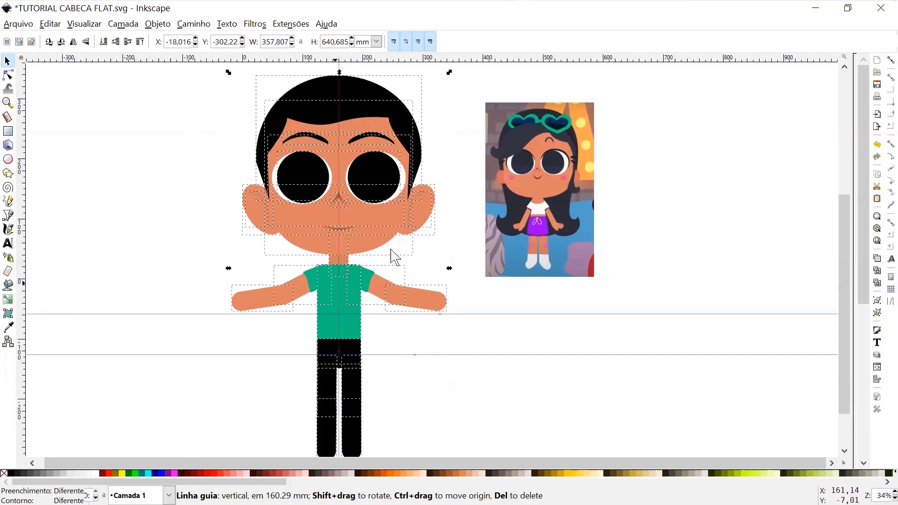
pyautogui.click(18, 24)
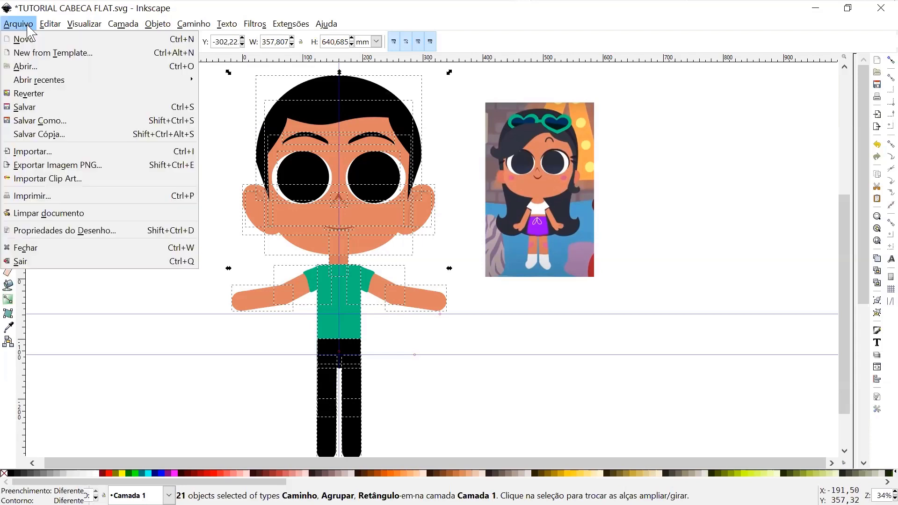
pyautogui.click(74, 239)
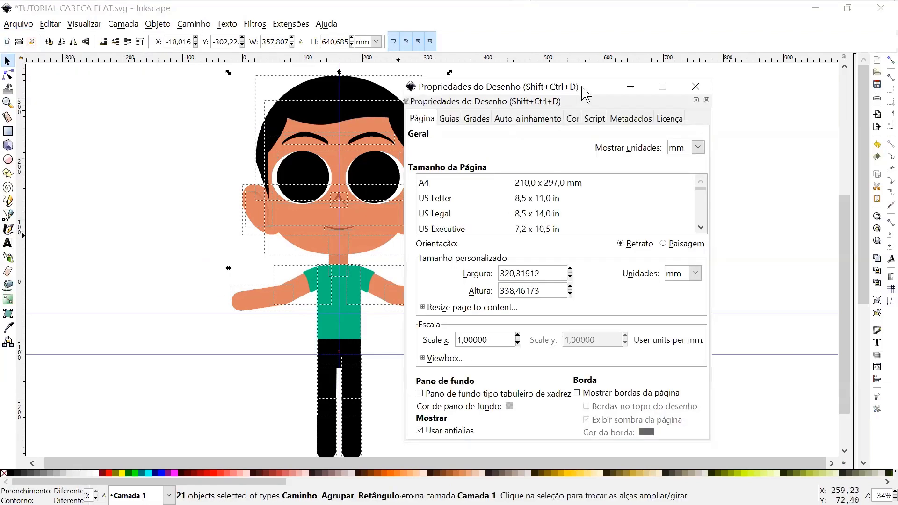
pyautogui.moveTo(588, 91); pyautogui.dragTo(230, 59)
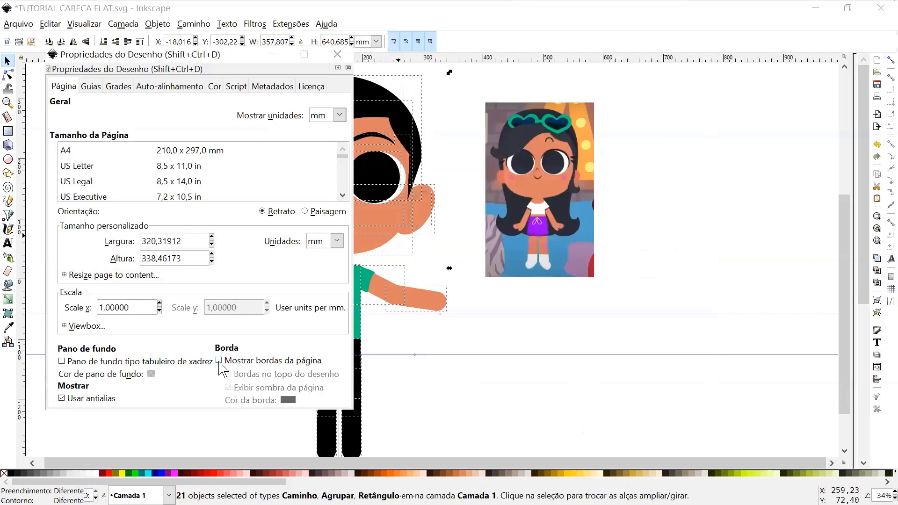
pyautogui.click(219, 360)
pyautogui.click(337, 54)
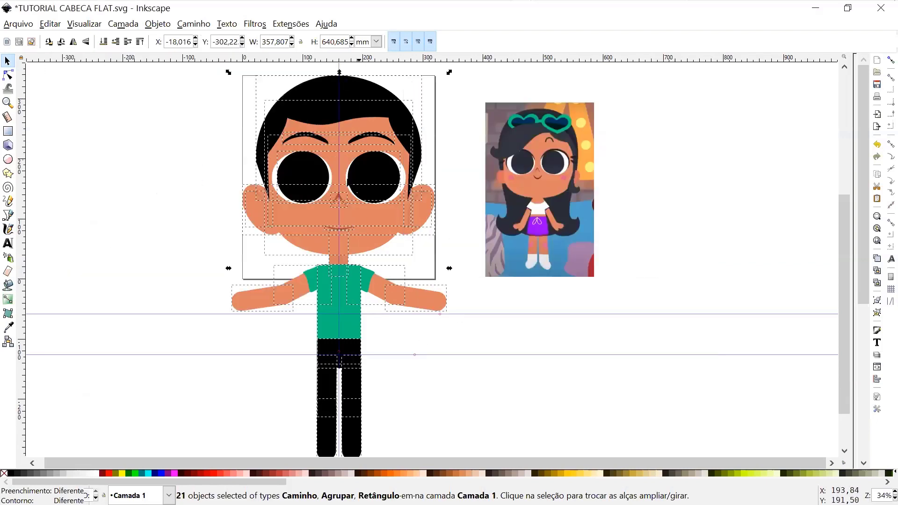
# - Resize the page to the selected boy figure and deselect everything
pyautogui.click(50, 24)
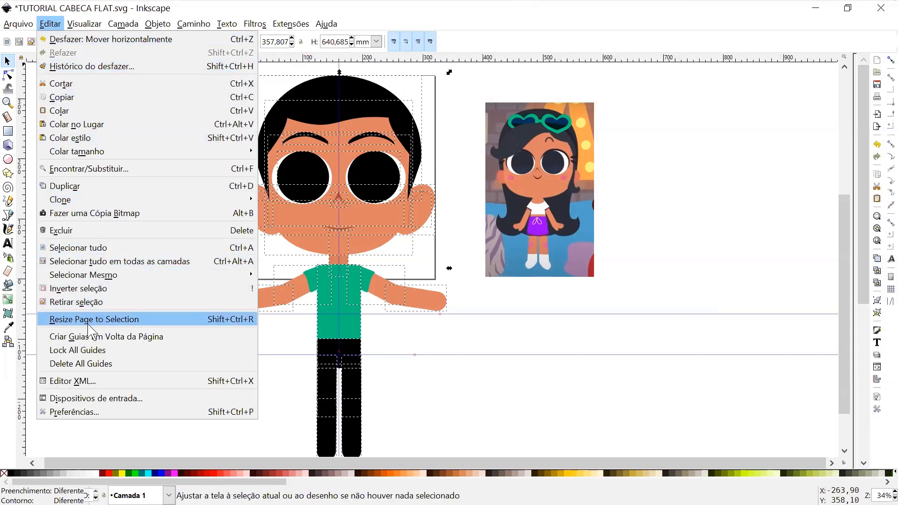
pyautogui.click(110, 320)
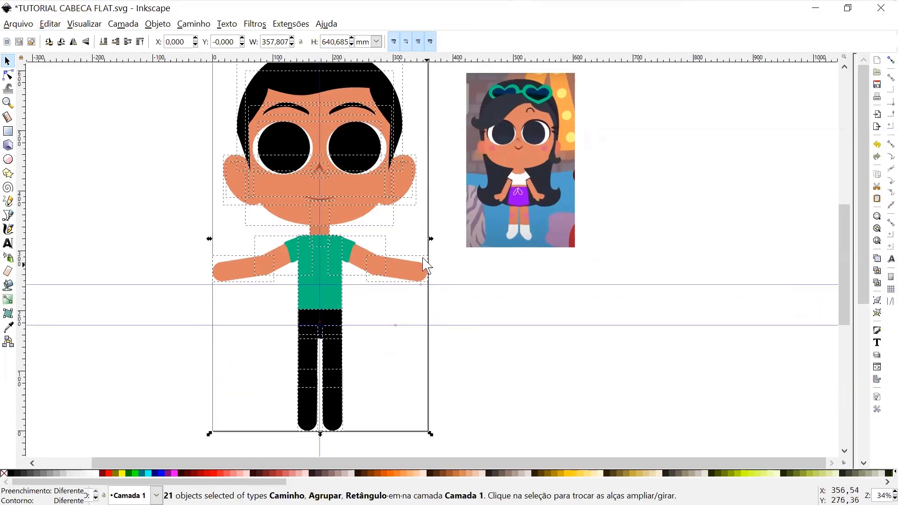
pyautogui.moveTo(395, 236); pyautogui.dragTo(428, 241)
pyautogui.click(476, 345)
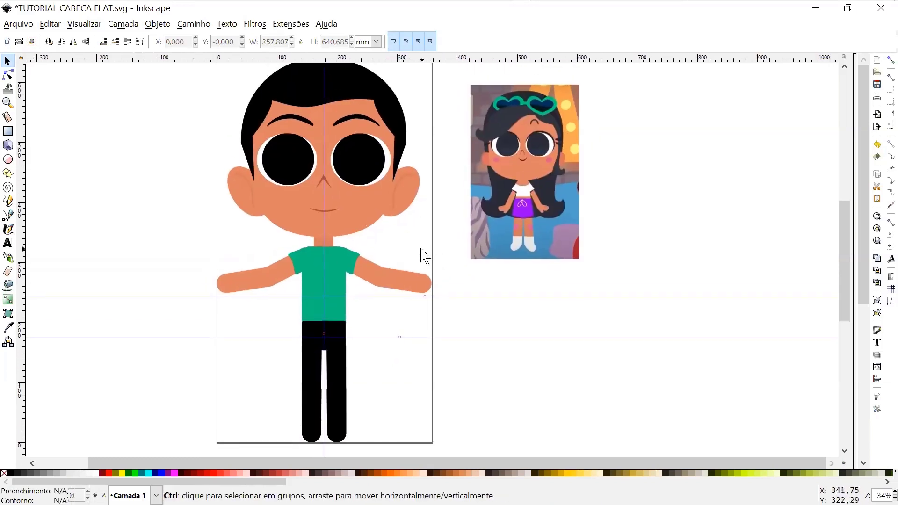
# - Undo the page resize and fit the page around the boy figure again
pyautogui.hotkey('ctrl', 'z')
pyautogui.moveTo(404, 360); pyautogui.dragTo(432, 174)
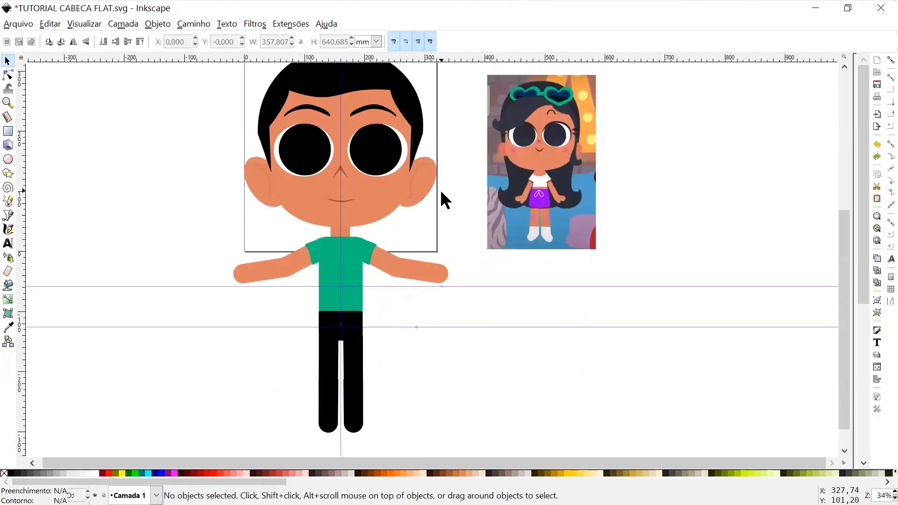
pyautogui.hotkey('ctrl', 'shift', 'r')
pyautogui.moveTo(434, 112); pyautogui.dragTo(421, 259)
pyautogui.moveTo(434, 204); pyautogui.dragTo(439, 235)
pyautogui.moveTo(429, 197); pyautogui.dragTo(441, 226)
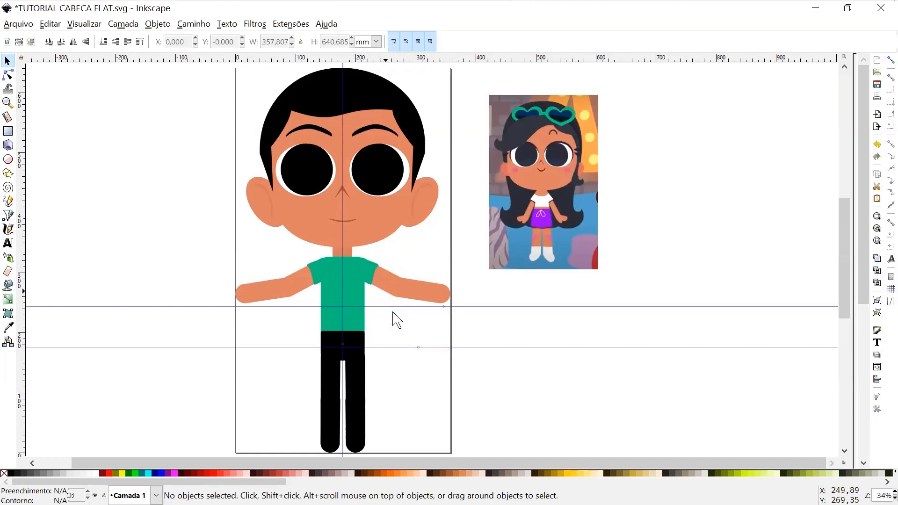
# - Check the nodes of the arm and shorts, and convert the green shirt torso rectangle to a path
pyautogui.click(417, 296)
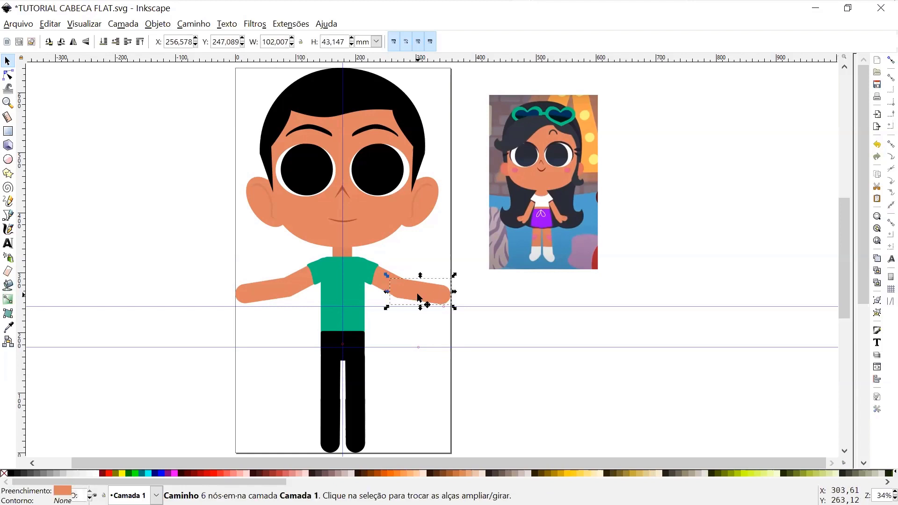
pyautogui.click(8, 75)
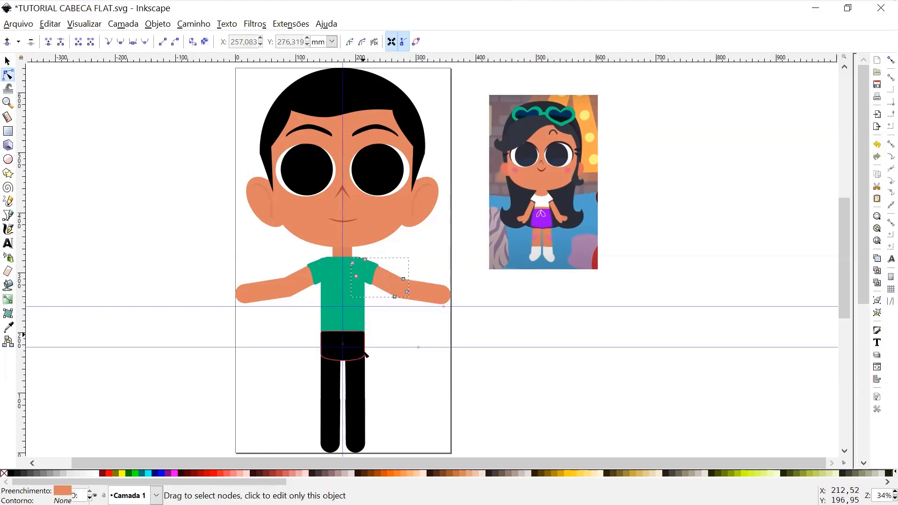
pyautogui.click(360, 395)
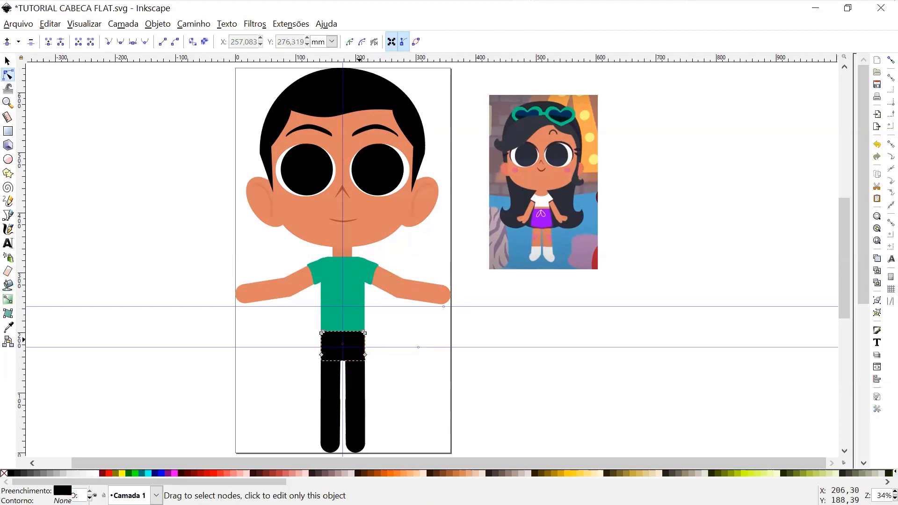
pyautogui.click(358, 301)
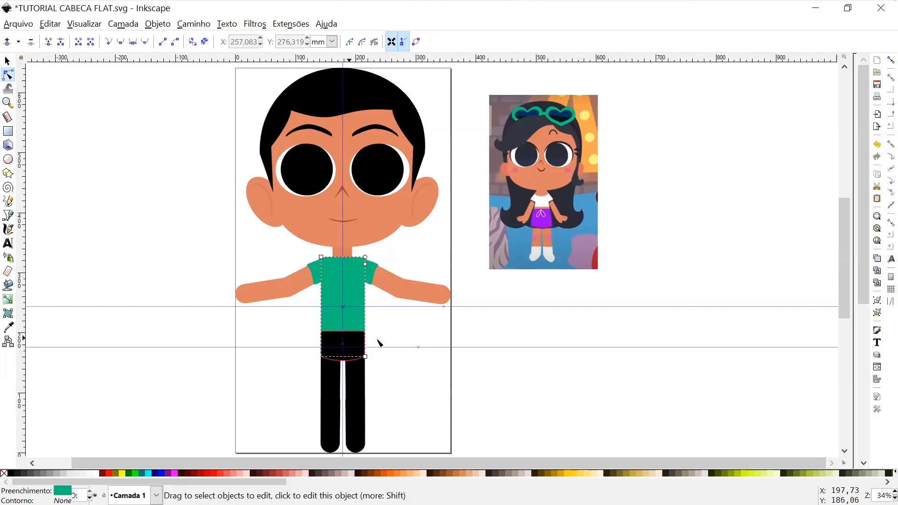
pyautogui.click(192, 42)
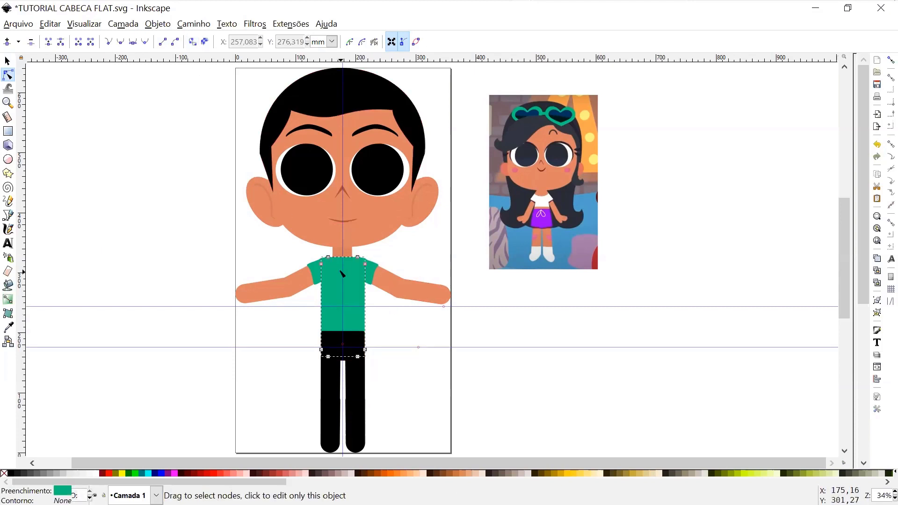
# - Select the boy's black hair shape for node editing to examine its nodes
pyautogui.moveTo(337, 183); pyautogui.dragTo(328, 198)
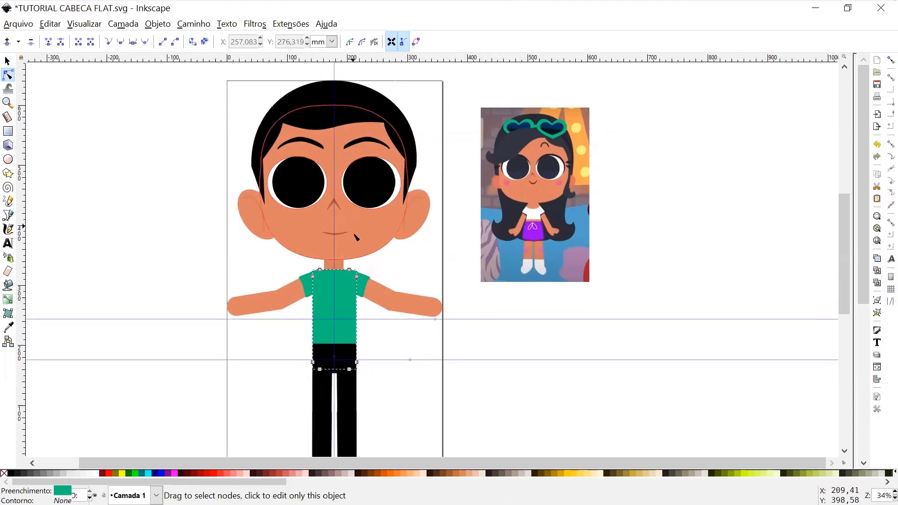
pyautogui.moveTo(356, 233)
pyautogui.mouseDown()
pyautogui.moveTo(349, 195)
pyautogui.moveTo(346, 247)
pyautogui.moveTo(353, 222)
pyautogui.moveTo(320, 213)
pyautogui.mouseUp()
pyautogui.click(366, 231)
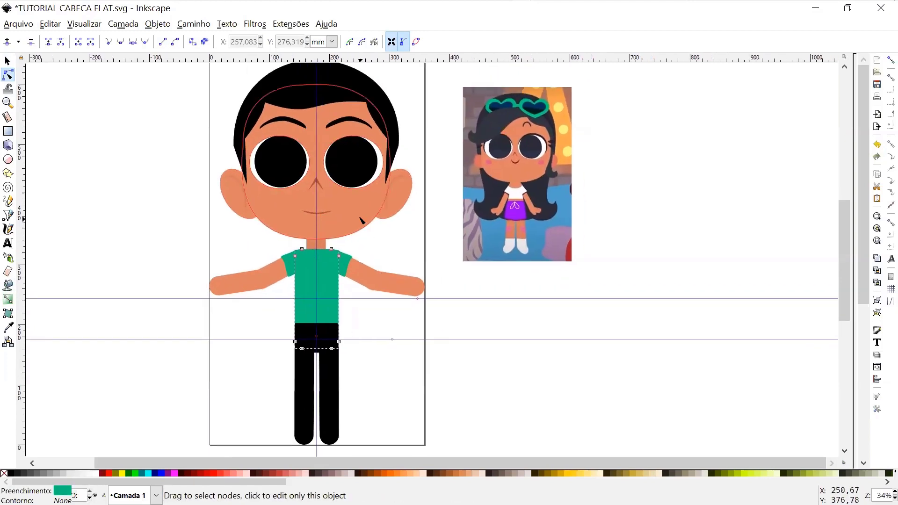
pyautogui.click(408, 193)
pyautogui.click(340, 91)
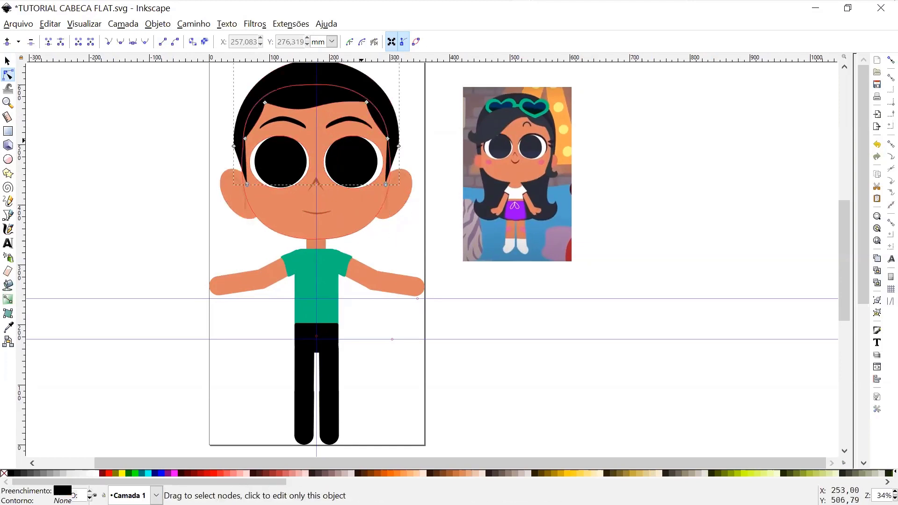
# - Select the boy's face shape and delete the surplus nodes along the upper and lower edges of the right-hand eye opening
pyautogui.click(353, 213)
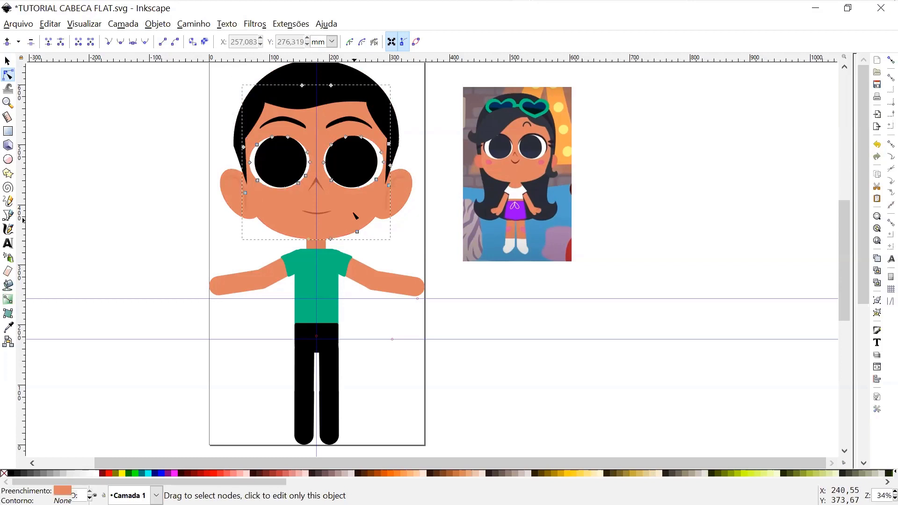
pyautogui.scroll(1, 355, 216)
pyautogui.scroll(3, 350, 177)
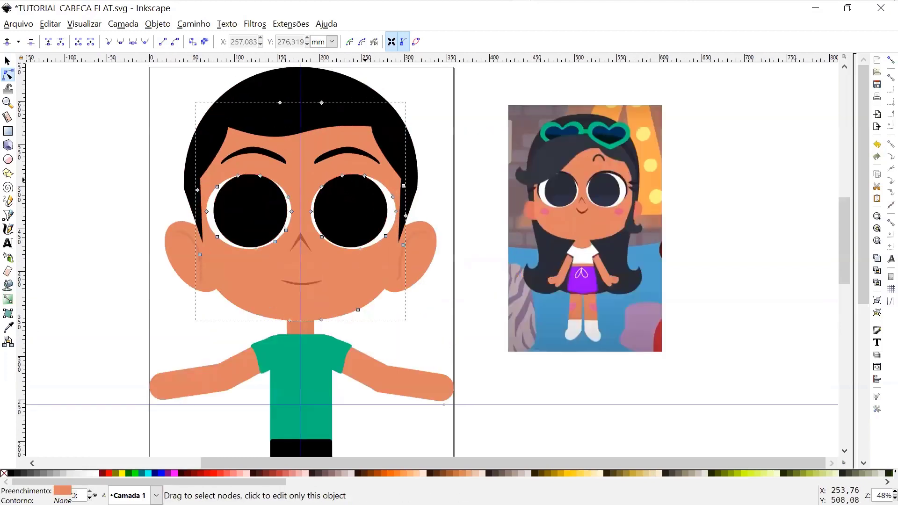
pyautogui.scroll(4, 363, 192)
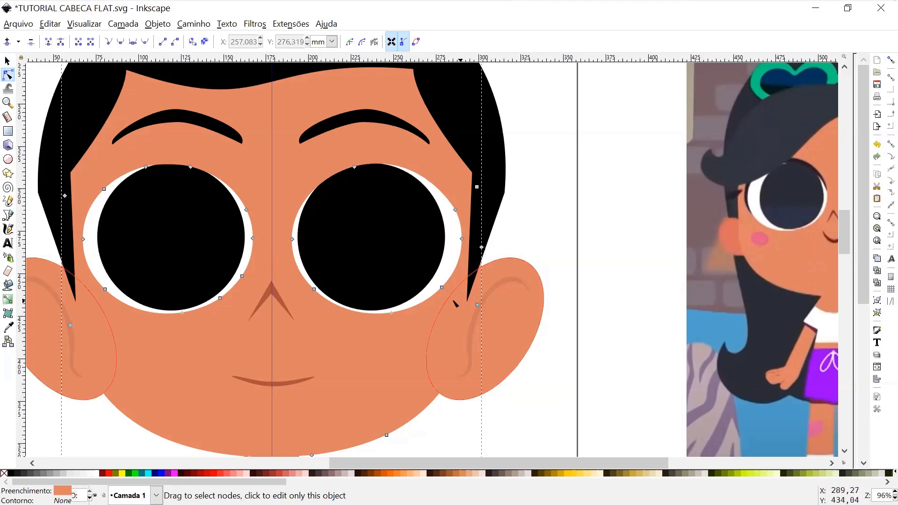
pyautogui.click(442, 287)
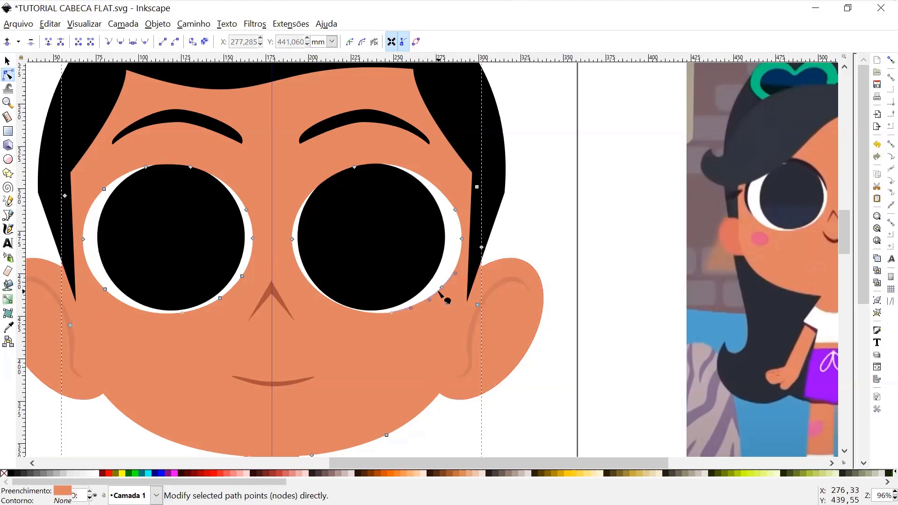
pyautogui.keyDown('ctrl'); pyautogui.keyDown('alt'); pyautogui.click(440, 290); pyautogui.keyUp('alt'); pyautogui.keyUp('ctrl')
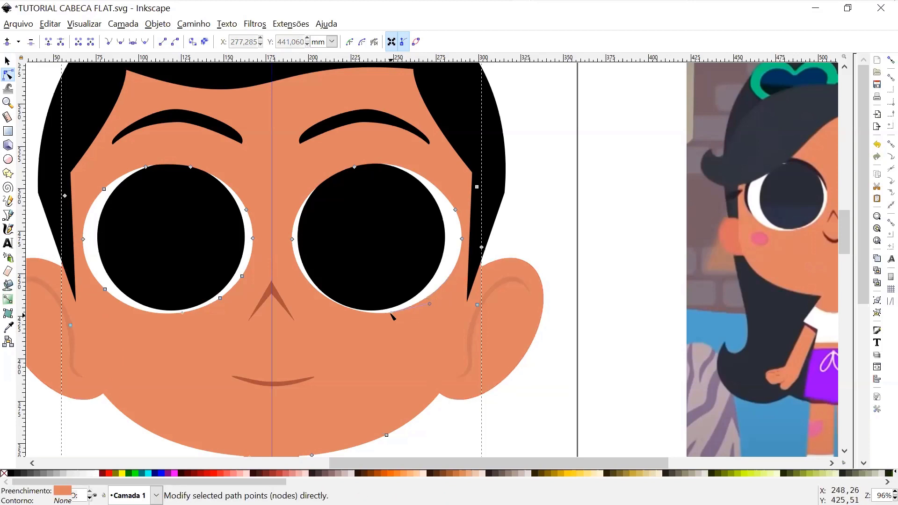
pyautogui.moveTo(392, 316); pyautogui.dragTo(395, 319)
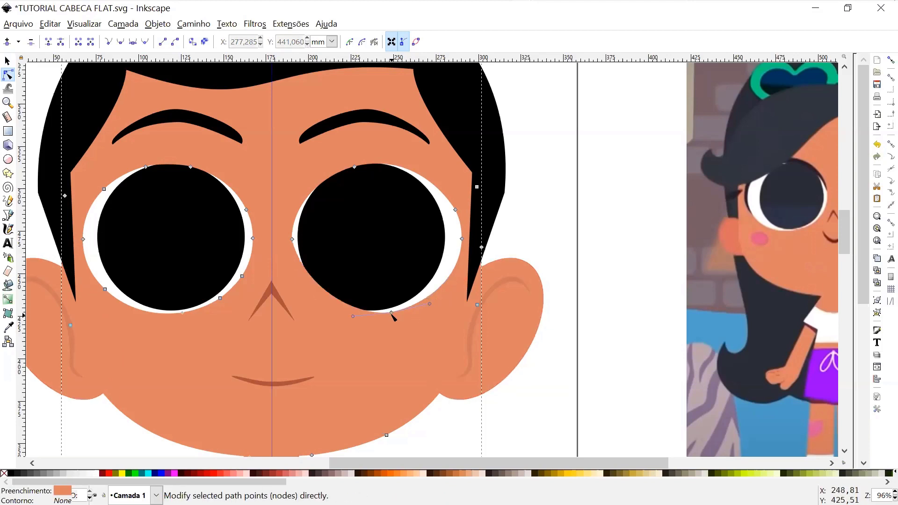
pyautogui.keyDown('ctrl'); pyautogui.keyDown('alt'); pyautogui.click(392, 316); pyautogui.keyUp('alt'); pyautogui.keyUp('ctrl')
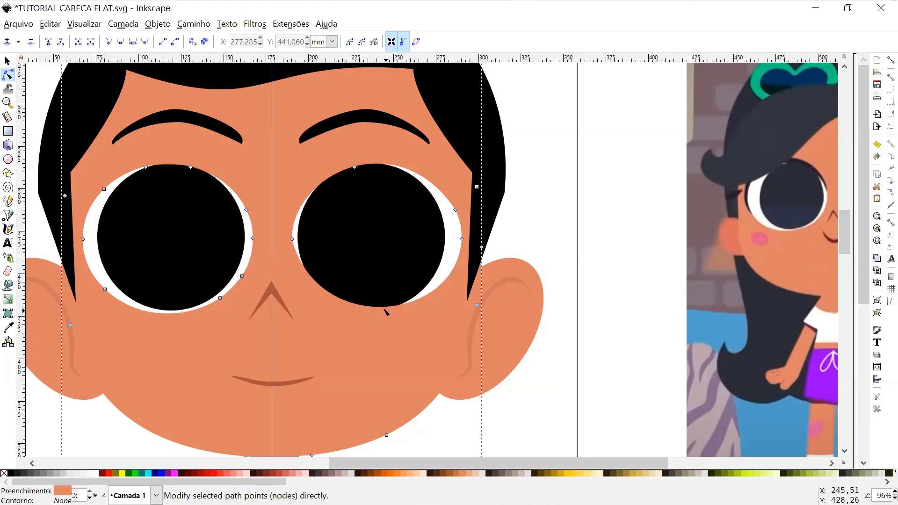
pyautogui.moveTo(391, 314)
pyautogui.mouseDown()
pyautogui.moveTo(381, 307)
pyautogui.moveTo(386, 315)
pyautogui.mouseUp()
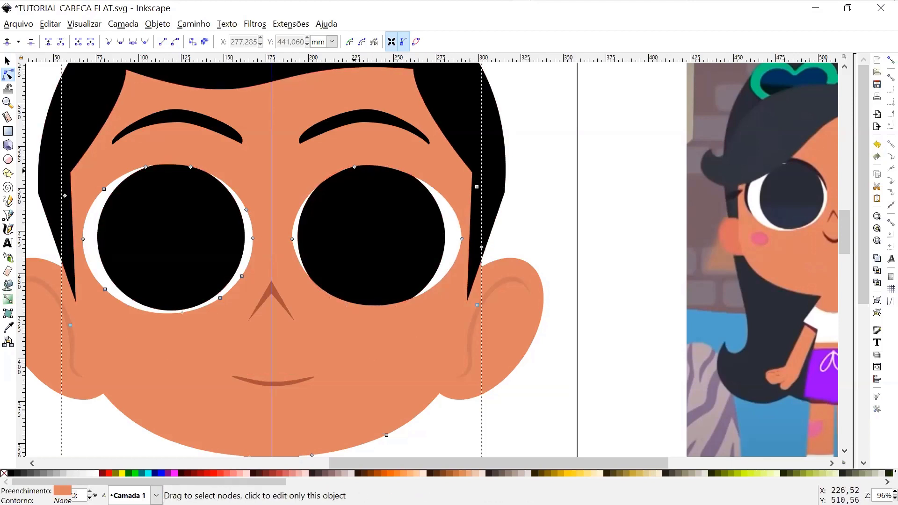
pyautogui.click(354, 167)
pyautogui.press('Delete')
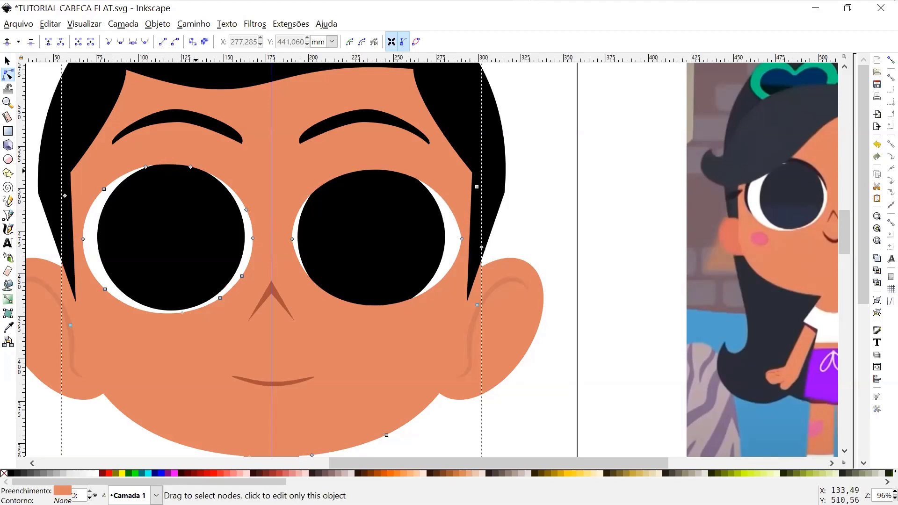
# - Delete the surplus nodes around the left-hand eye opening of the face shape
pyautogui.keyDown('ctrl'); pyautogui.keyDown('alt'); pyautogui.click(191, 166); pyautogui.keyUp('alt'); pyautogui.keyUp('ctrl')
pyautogui.keyDown('ctrl'); pyautogui.keyDown('alt'); pyautogui.click(146, 167); pyautogui.keyUp('alt'); pyautogui.keyUp('ctrl')
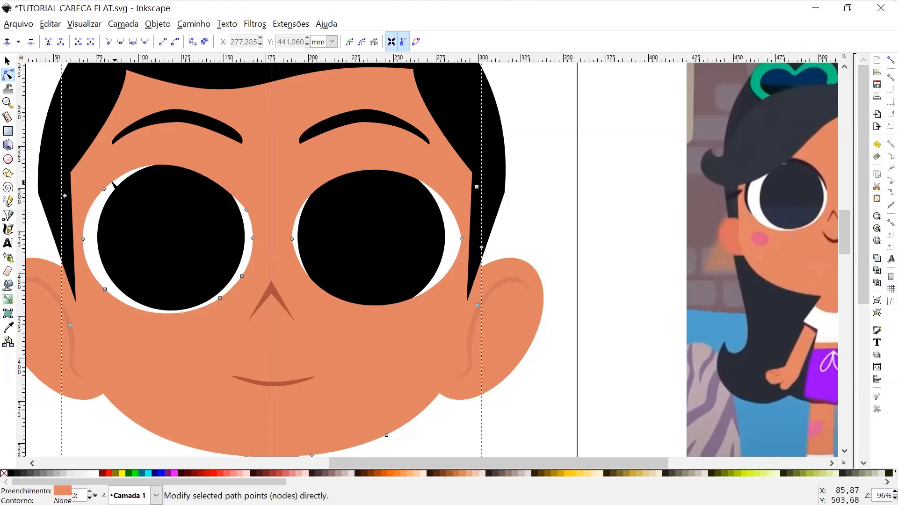
pyautogui.keyDown('ctrl'); pyautogui.keyDown('alt'); pyautogui.click(246, 210); pyautogui.keyUp('alt'); pyautogui.keyUp('ctrl')
pyautogui.keyDown('ctrl'); pyautogui.keyDown('alt'); pyautogui.click(242, 276); pyautogui.keyUp('alt'); pyautogui.keyUp('ctrl')
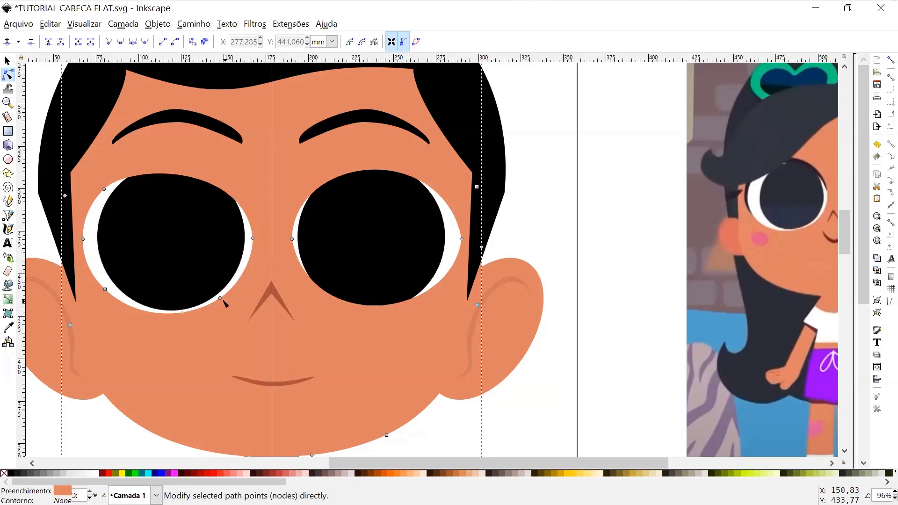
pyautogui.keyDown('ctrl'); pyautogui.keyDown('alt'); pyautogui.click(220, 298); pyautogui.keyUp('alt'); pyautogui.keyUp('ctrl')
pyautogui.keyDown('ctrl'); pyautogui.keyDown('alt'); pyautogui.click(177, 311); pyautogui.keyUp('alt'); pyautogui.keyUp('ctrl')
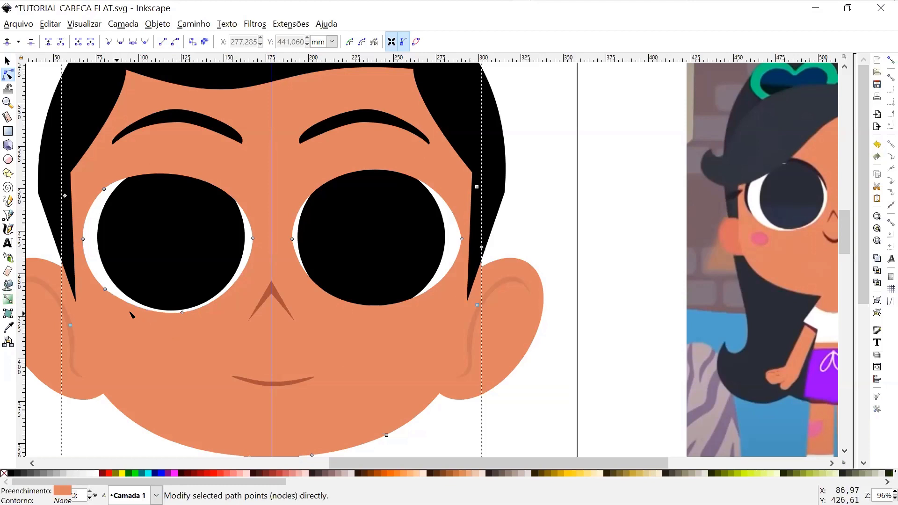
pyautogui.keyDown('ctrl'); pyautogui.keyDown('alt'); pyautogui.click(105, 290); pyautogui.keyUp('alt'); pyautogui.keyUp('ctrl')
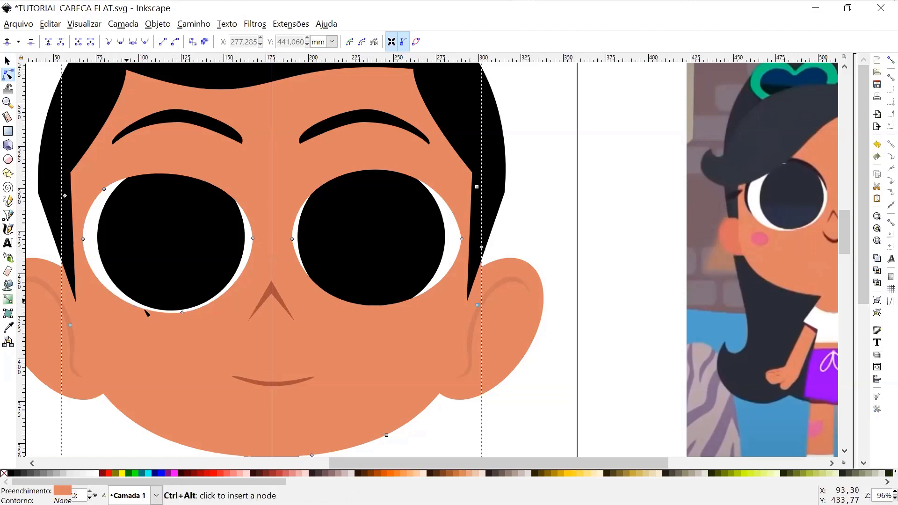
pyautogui.keyDown('ctrl'); pyautogui.keyDown('alt'); pyautogui.click(182, 312); pyautogui.keyUp('alt'); pyautogui.keyUp('ctrl')
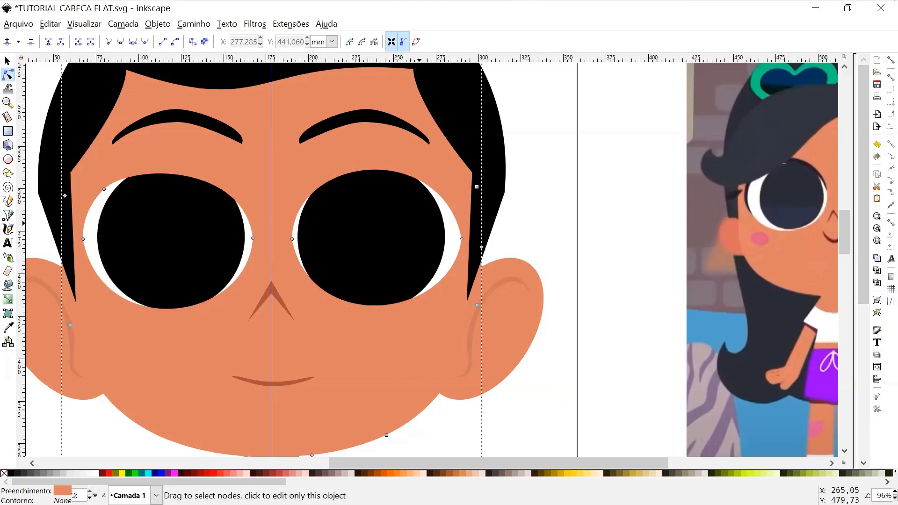
# - Examine the nodes of the right-hand eyebrow and the hair shape, and check the neck and sleeve area
pyautogui.moveTo(342, 354); pyautogui.dragTo(369, 320)
pyautogui.moveTo(376, 215); pyautogui.dragTo(371, 289)
pyautogui.click(385, 164)
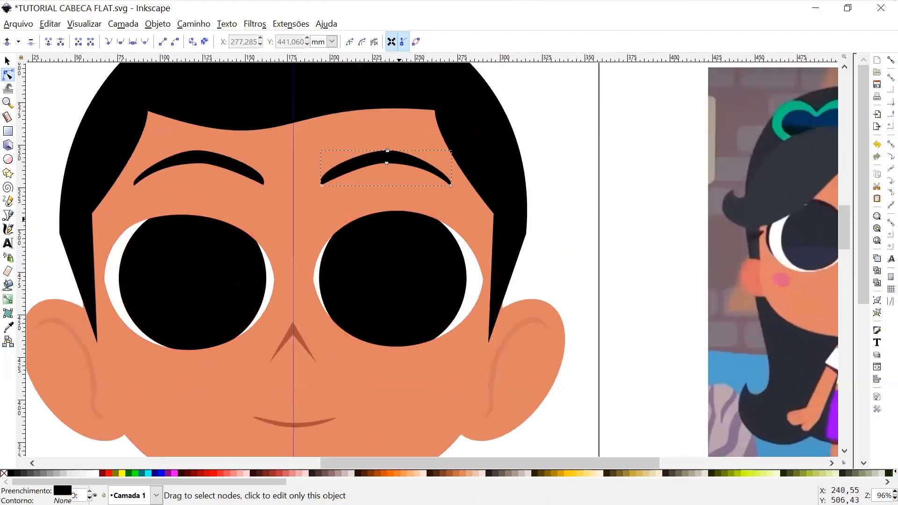
pyautogui.moveTo(378, 173); pyautogui.dragTo(371, 181)
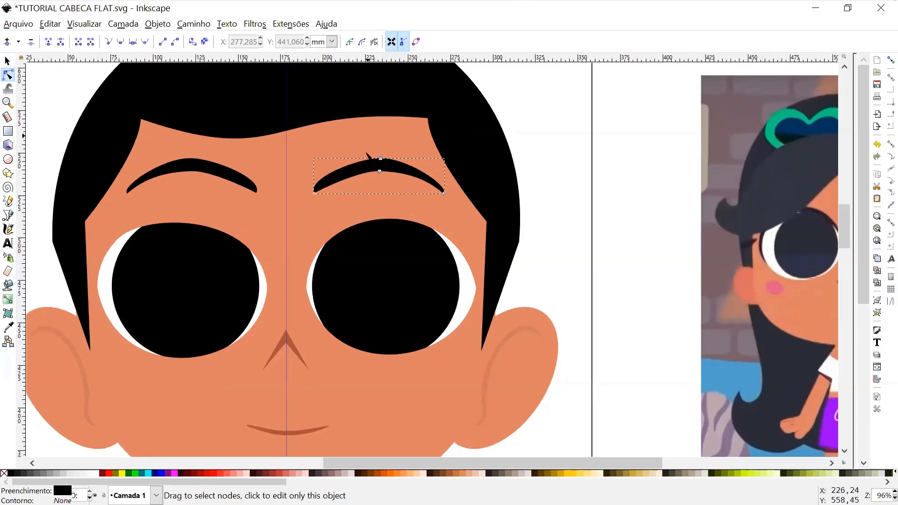
pyautogui.moveTo(292, 237); pyautogui.dragTo(387, 301)
pyautogui.click(301, 101)
pyautogui.moveTo(311, 151); pyautogui.dragTo(341, 305)
pyautogui.scroll(-10, 349, 280)
pyautogui.hscroll(2, 374, 290)
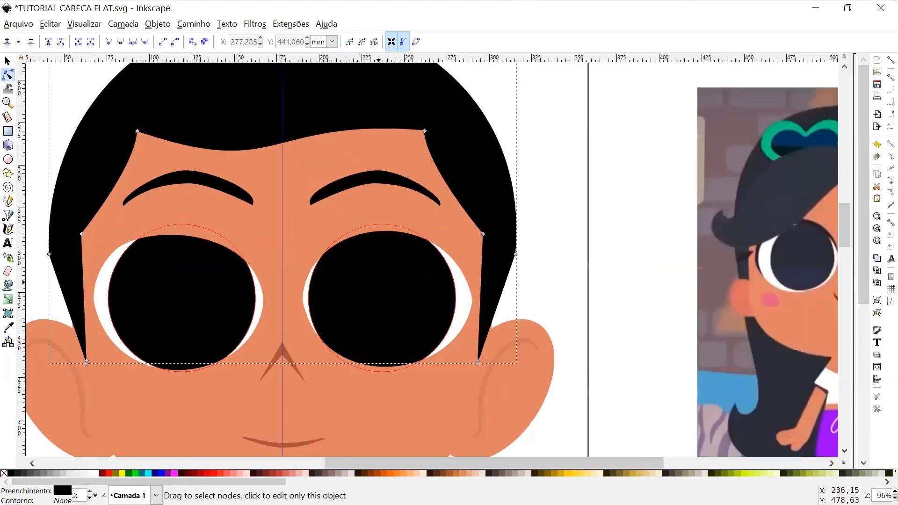
pyautogui.scroll(-4, 409, 260)
pyautogui.hscroll(-1, 409, 260)
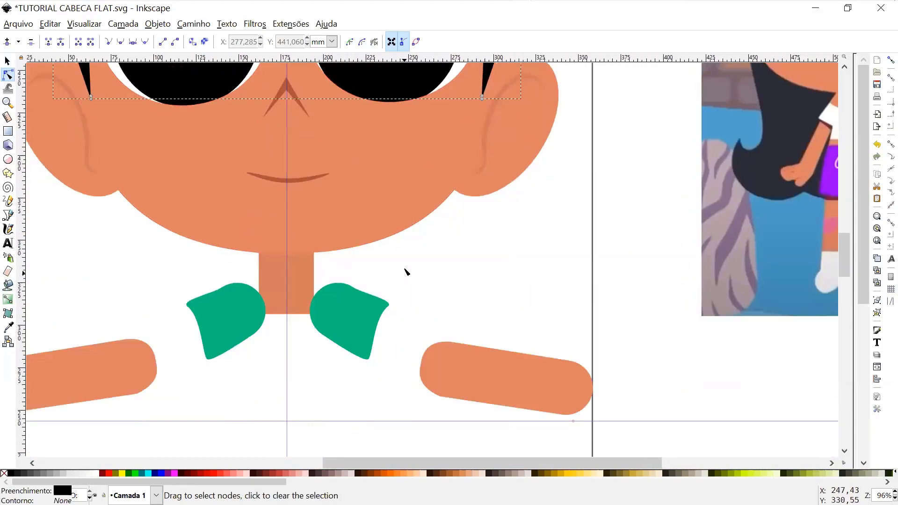
# - Bring the whole boy figure into view and save the drawing under its existing file name
pyautogui.scroll(-5, 407, 271)
pyautogui.scroll(-3, 392, 202)
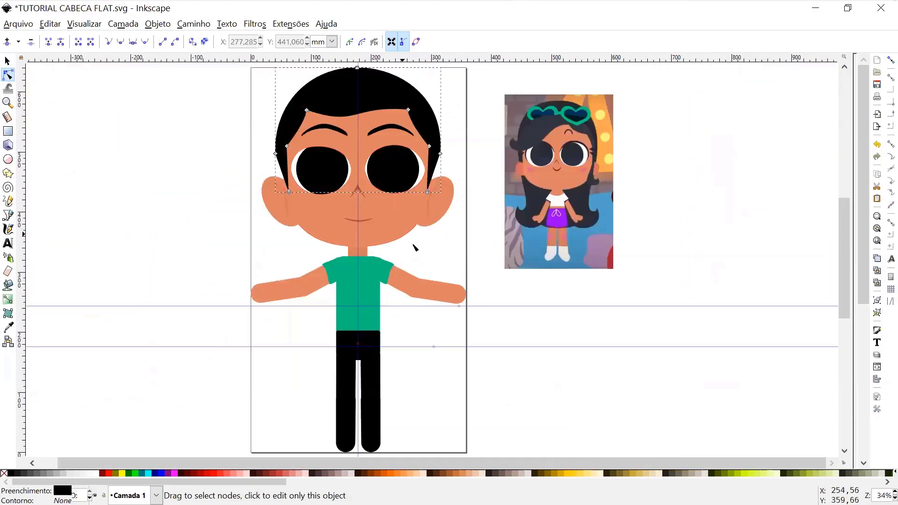
pyautogui.scroll(-1, 488, 309)
pyautogui.hscroll(1, 488, 308)
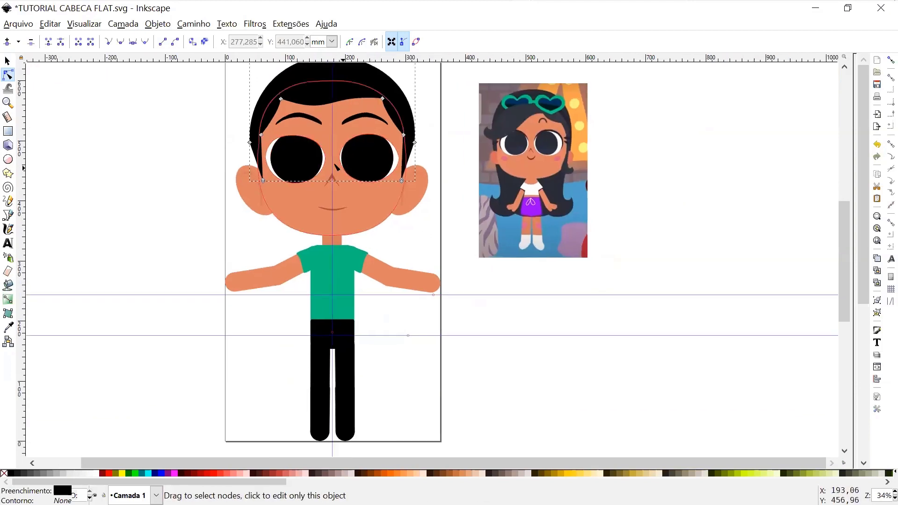
pyautogui.scroll(1, 341, 142)
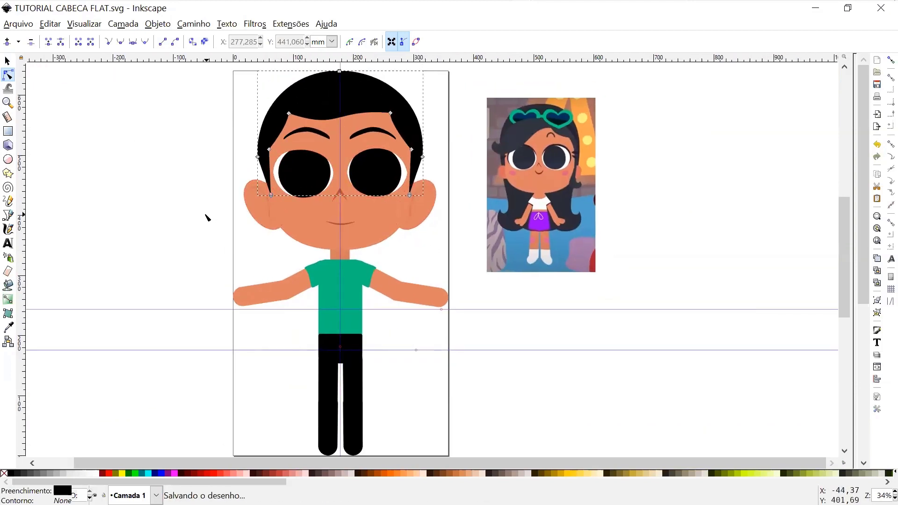
pyautogui.hotkey('ctrl', 's')
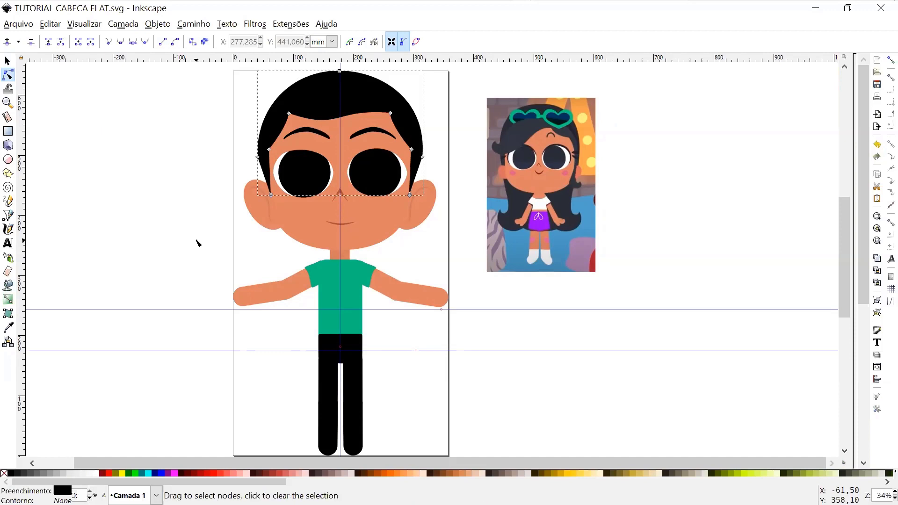
pyautogui.press('shift')
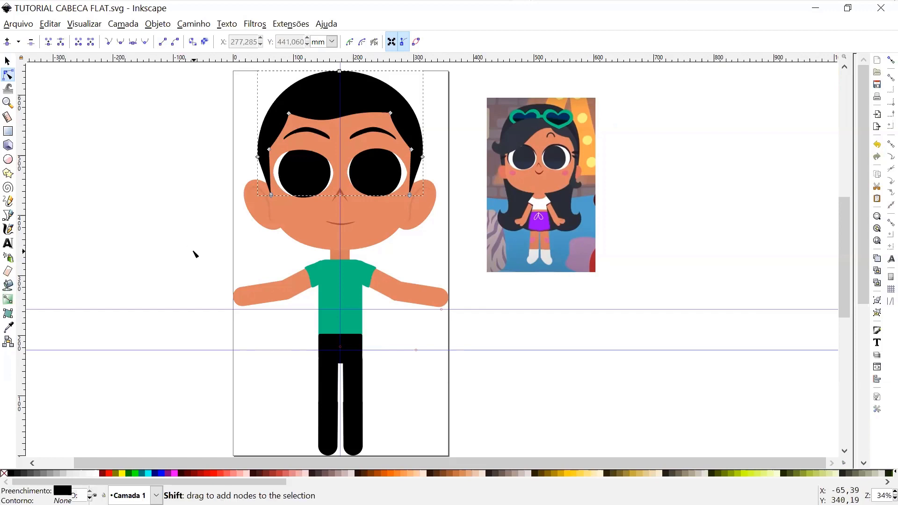
# - Switch to Blender and import the Scalable Vector Graphics file TUTORIAL CABECA FLAT.svg from the Desktop folder
pyautogui.hotkey('alt', 'Tab')
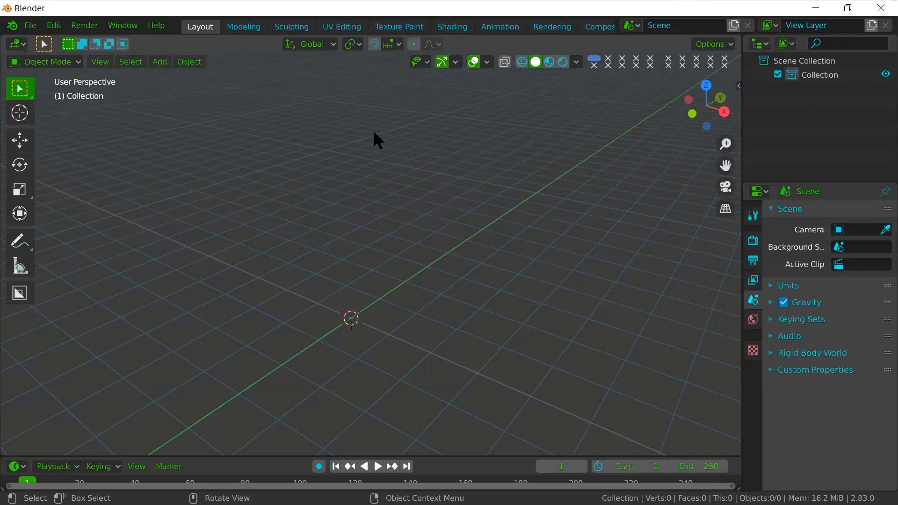
pyautogui.click(31, 25)
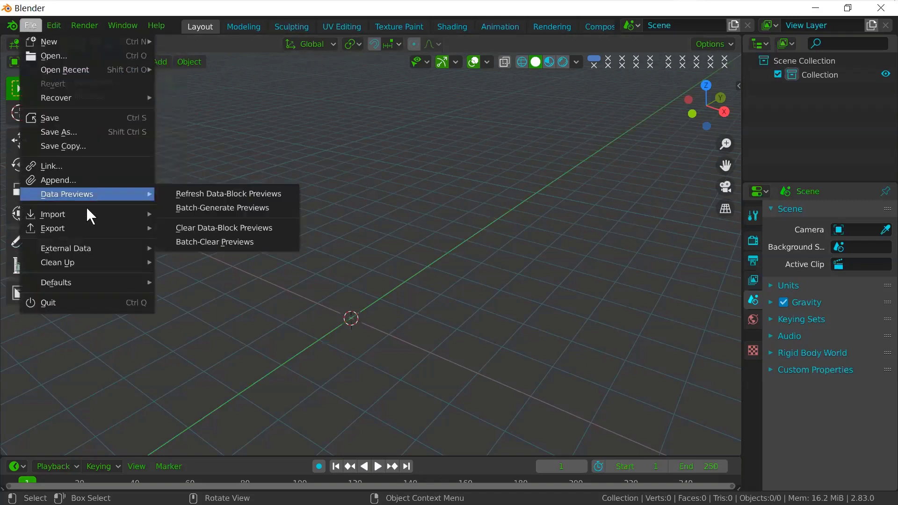
pyautogui.moveTo(127, 214)
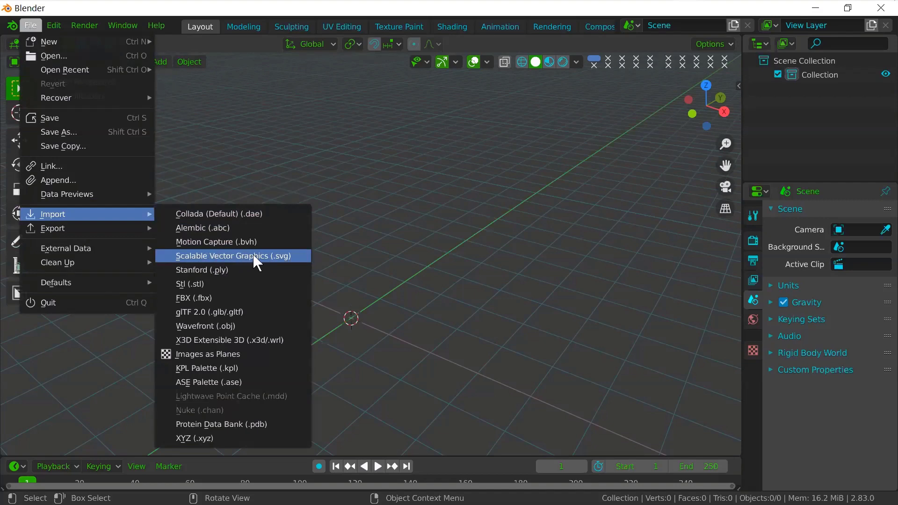
pyautogui.click(284, 257)
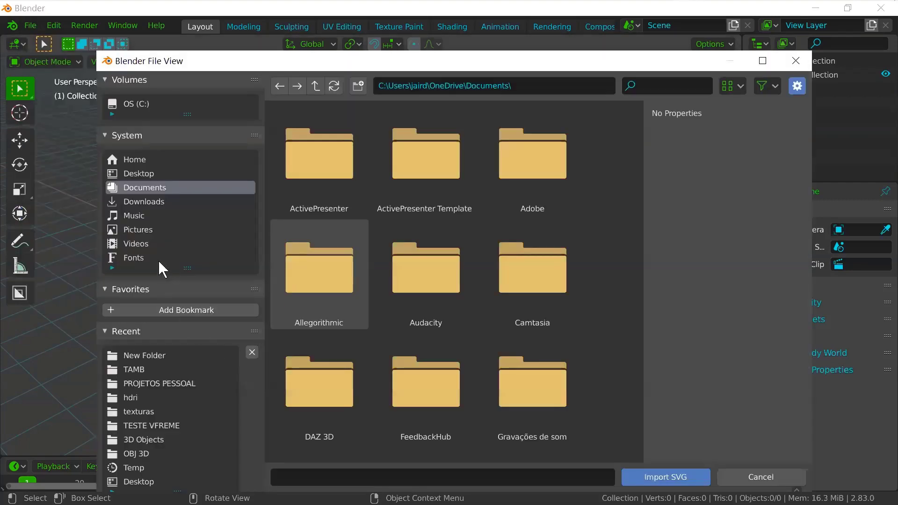
pyautogui.click(155, 175)
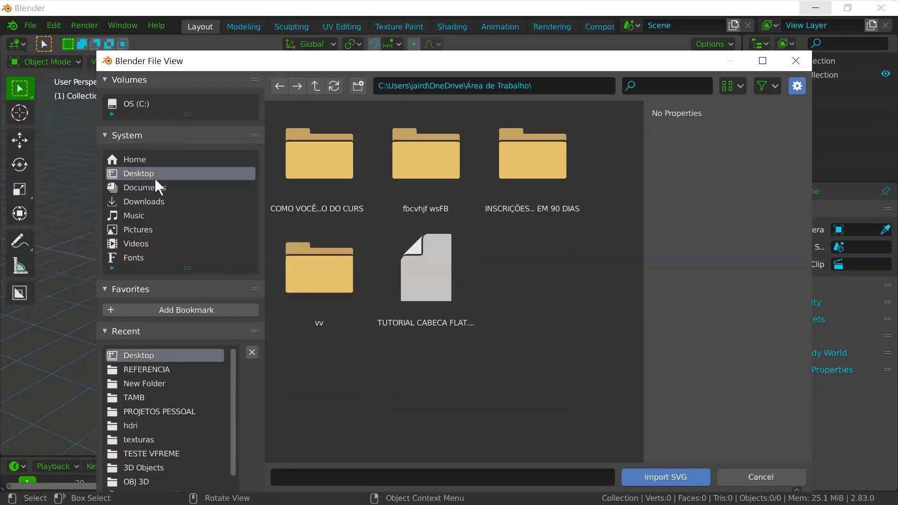
pyautogui.click(446, 294)
pyautogui.click(669, 473)
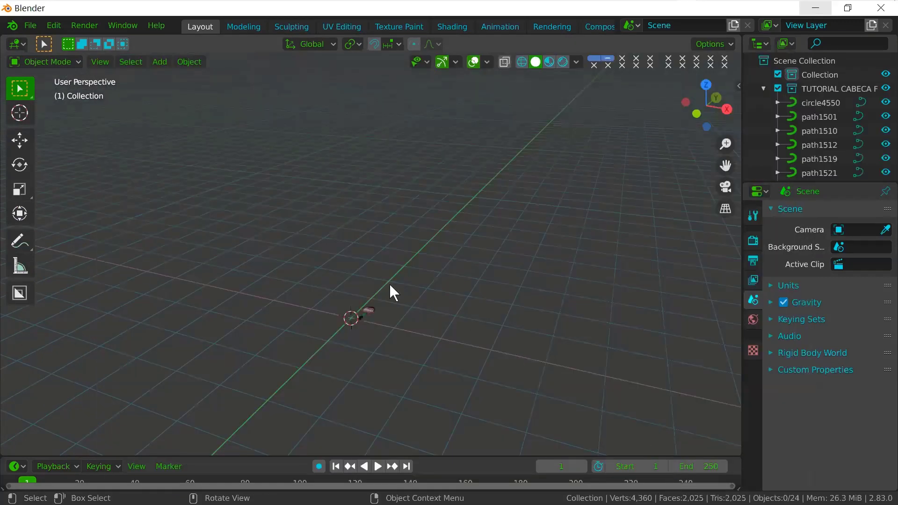
# - Display the imported boy figure in Material Preview shading and frame it closely in the top orthographic view
pyautogui.scroll(6, 380, 243)
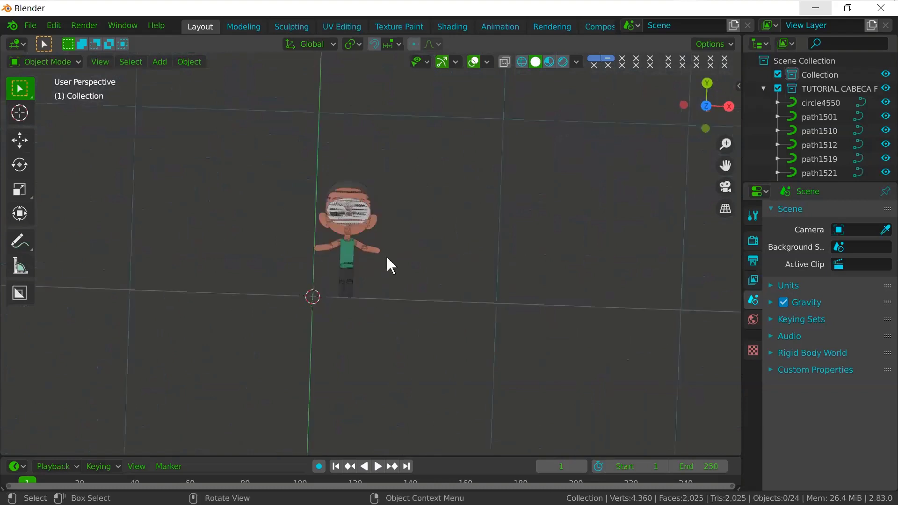
pyautogui.moveTo(388, 256); pyautogui.dragTo(397, 315)
pyautogui.scroll(1, 385, 314)
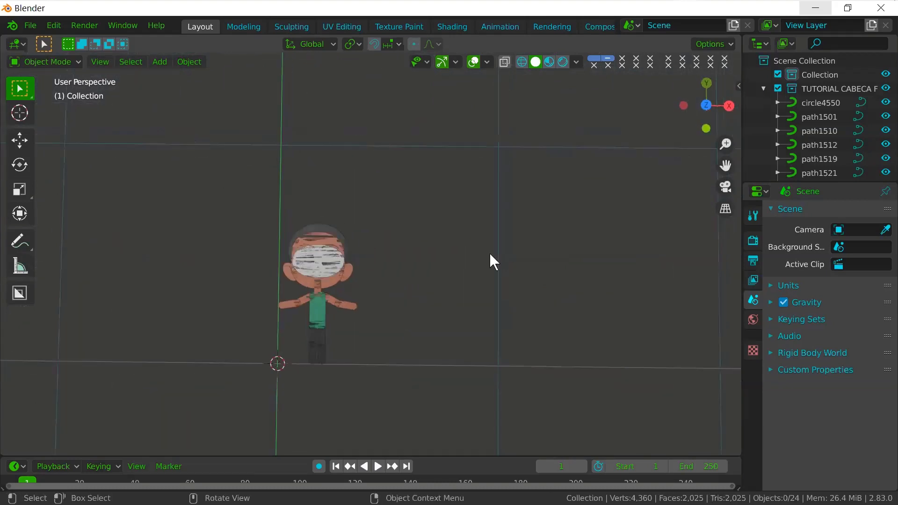
pyautogui.click(549, 62)
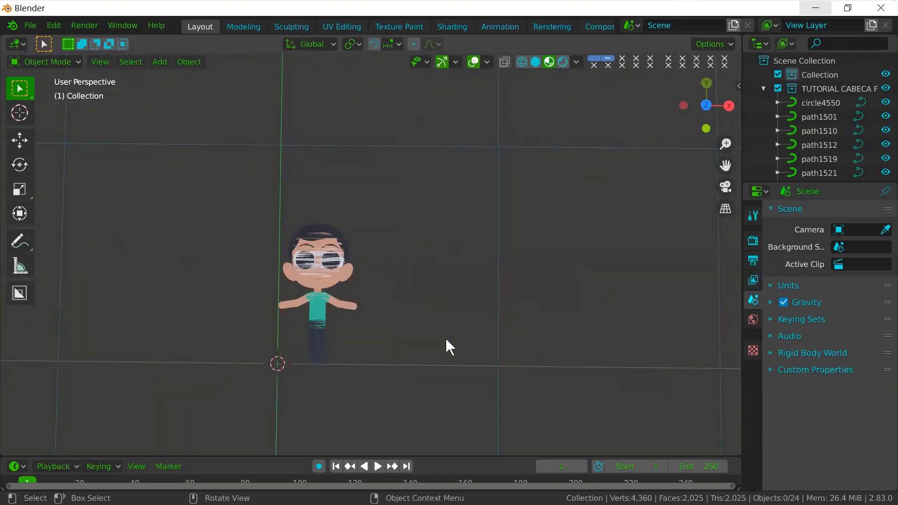
pyautogui.press('KP_7')
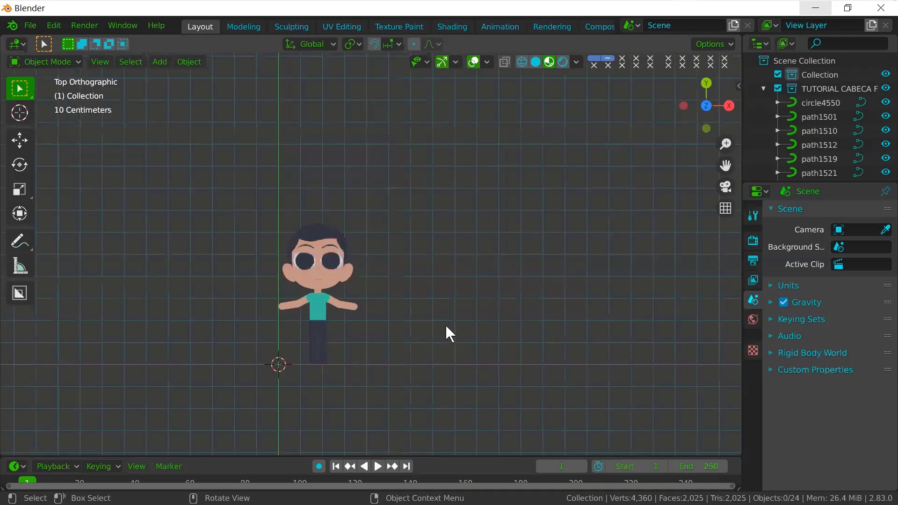
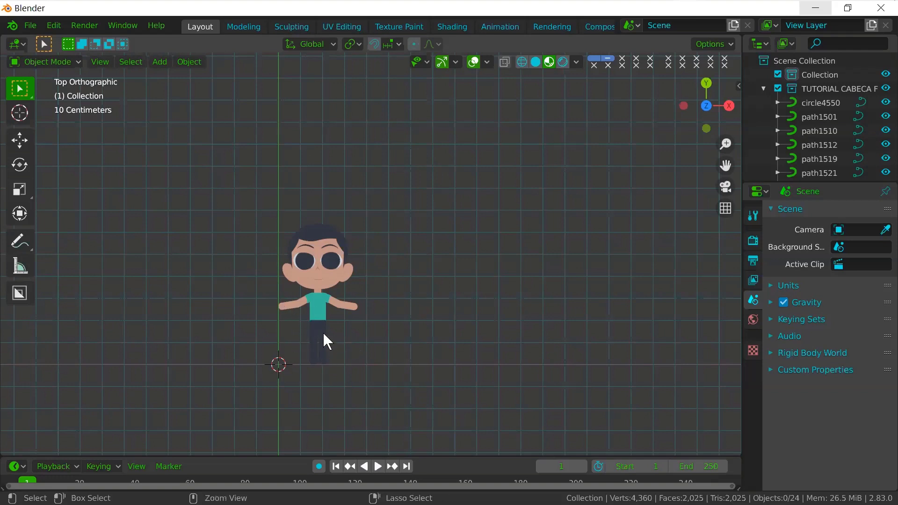
pyautogui.moveTo(317, 350)
pyautogui.mouseDown()
pyautogui.moveTo(342, 343)
pyautogui.moveTo(323, 361)
pyautogui.moveTo(317, 343)
pyautogui.mouseUp()
pyautogui.press('KP_7')
pyautogui.moveTo(266, 279); pyautogui.dragTo(369, 264)
pyautogui.scroll(3, 335, 267)
pyautogui.moveTo(383, 190); pyautogui.dragTo(392, 173)
pyautogui.moveTo(392, 173); pyautogui.dragTo(365, 229)
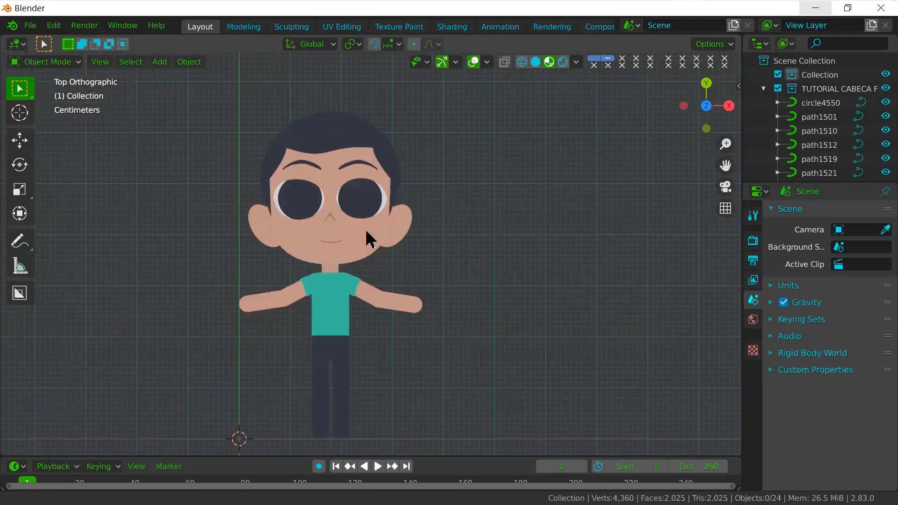
# - Select all parts of the imported boy figure and move them along the X axis to centre the figure on the world origin
pyautogui.moveTo(353, 287); pyautogui.dragTo(381, 266)
pyautogui.moveTo(488, 77); pyautogui.dragTo(180, 448)
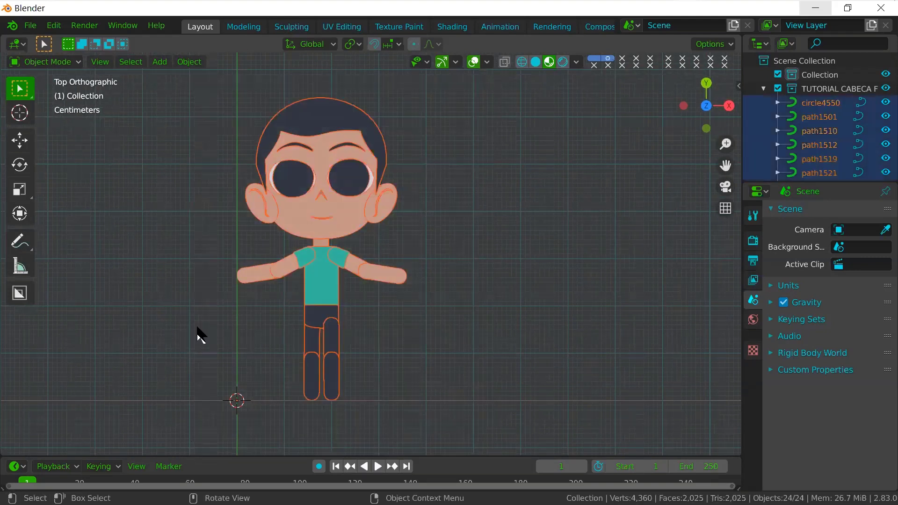
pyautogui.click(19, 139)
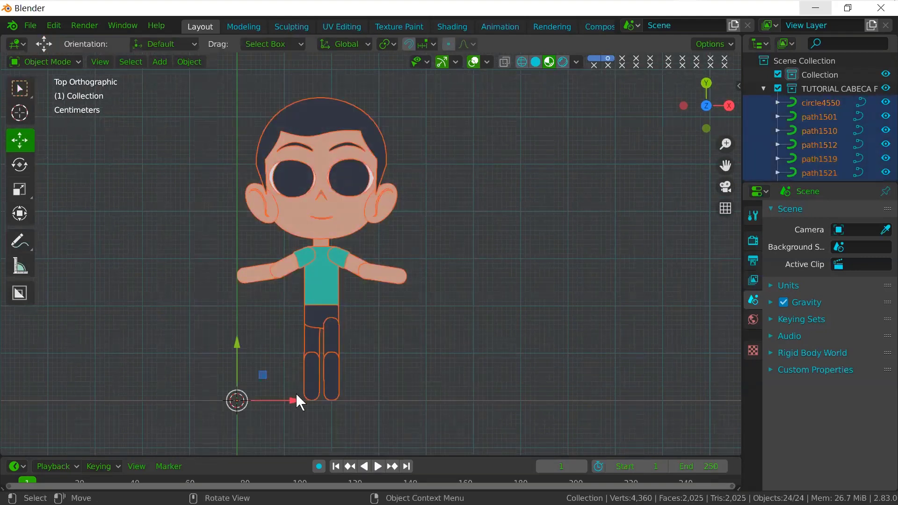
pyautogui.moveTo(294, 403); pyautogui.dragTo(211, 401)
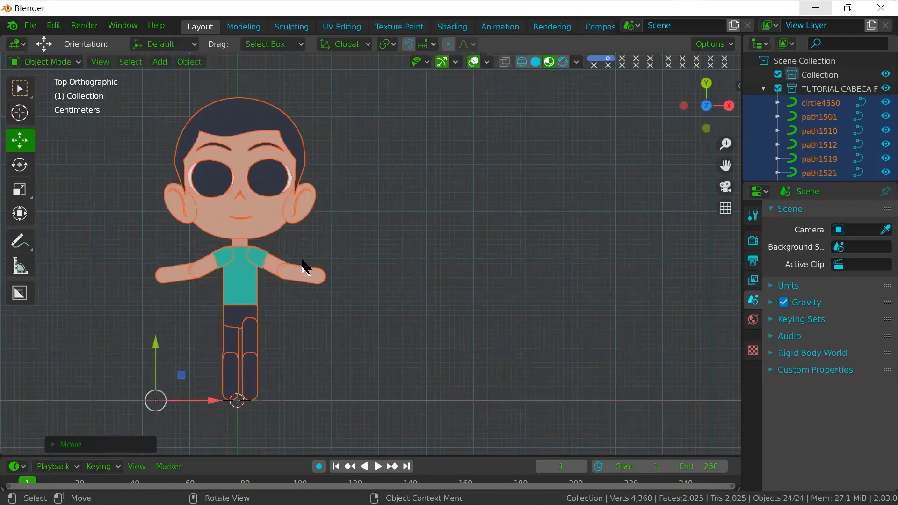
pyautogui.moveTo(305, 274); pyautogui.dragTo(400, 279)
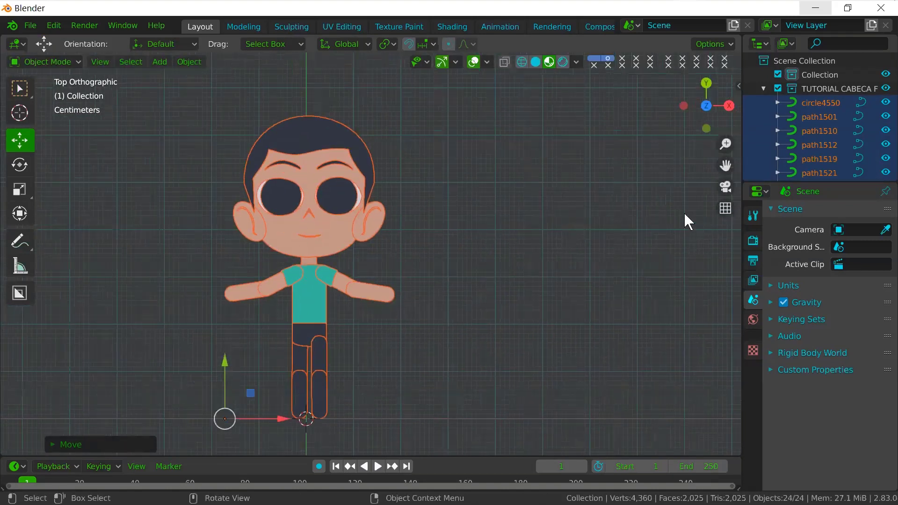
pyautogui.click(476, 318)
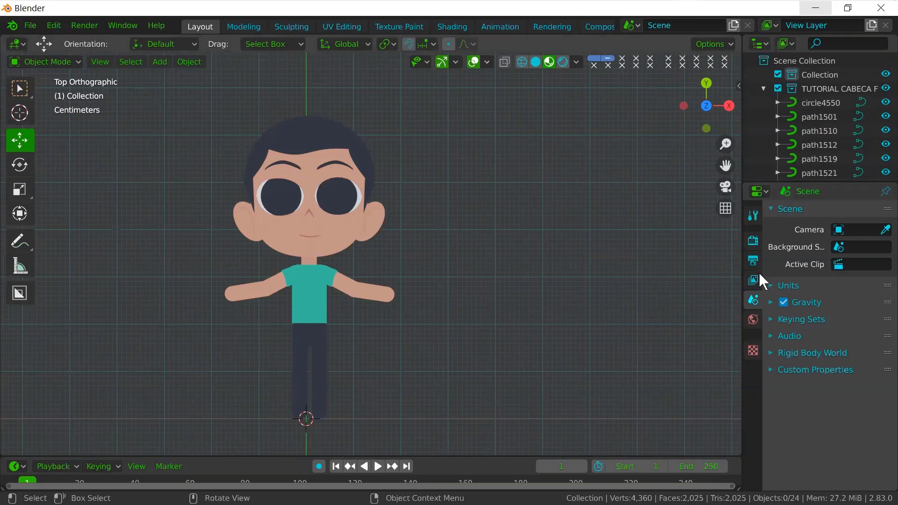
# - Collapse the RebusFarm section of the render properties and set the Color Management Look to Very High Contrast
pyautogui.click(753, 247)
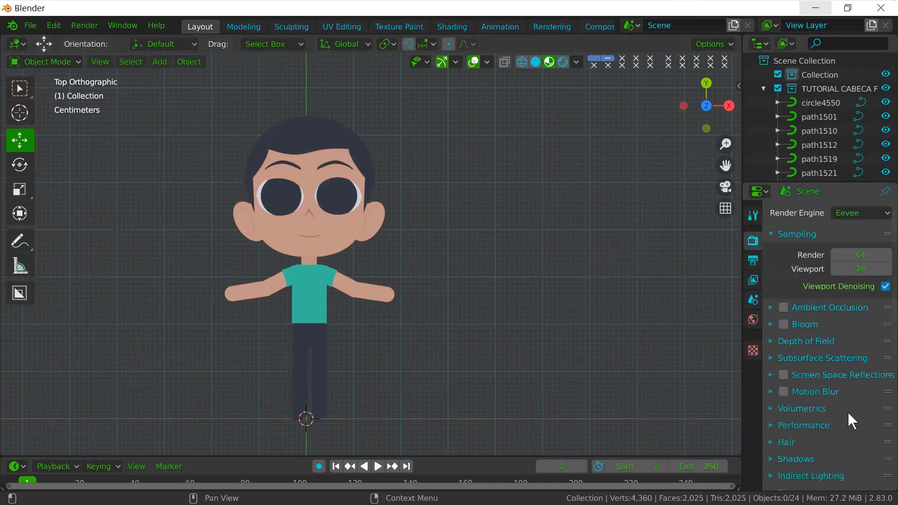
pyautogui.scroll(-12, 841, 411)
pyautogui.scroll(-2, 802, 414)
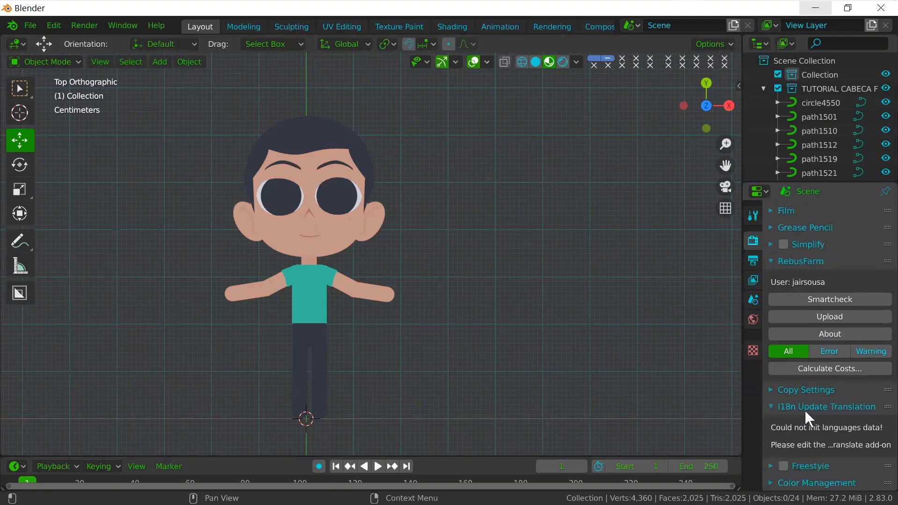
pyautogui.click(771, 261)
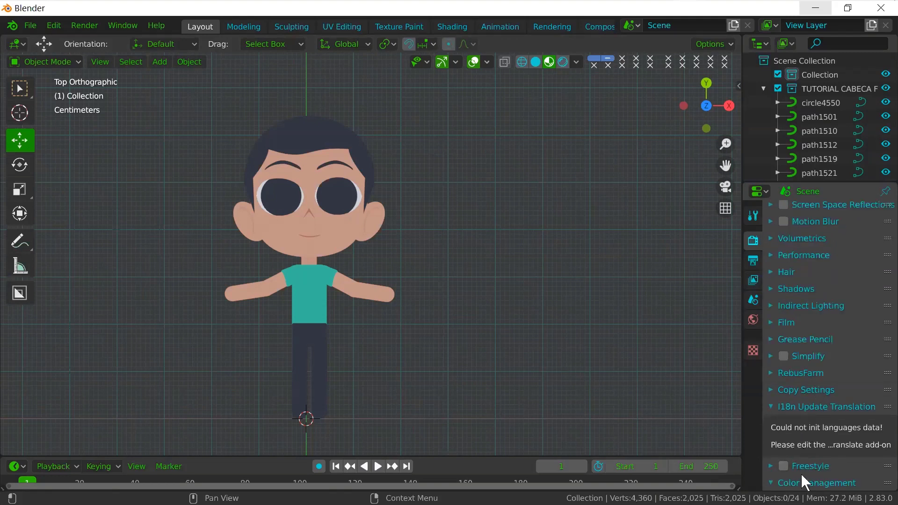
pyautogui.scroll(-7, 809, 445)
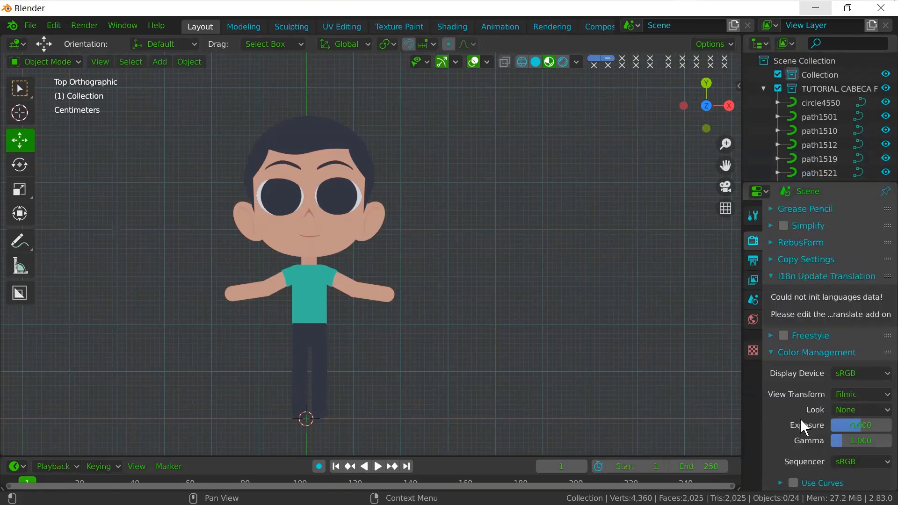
pyautogui.click(861, 410)
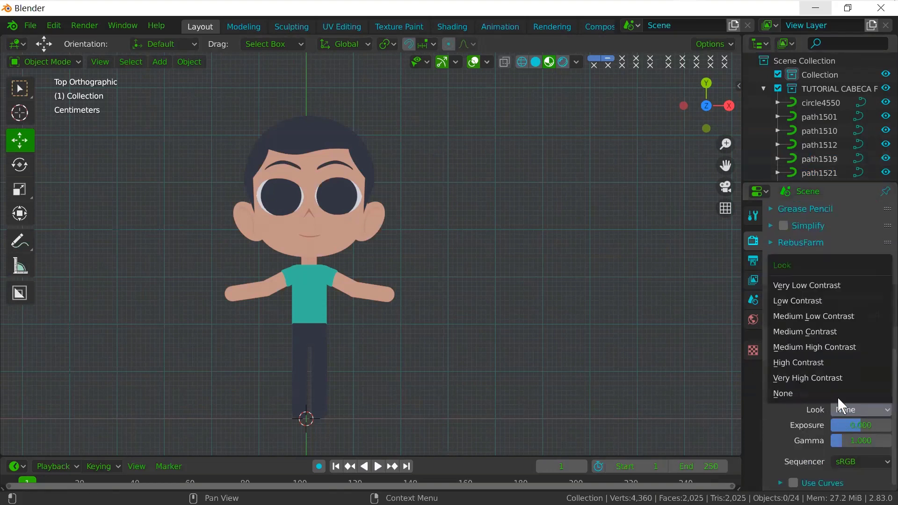
pyautogui.click(816, 379)
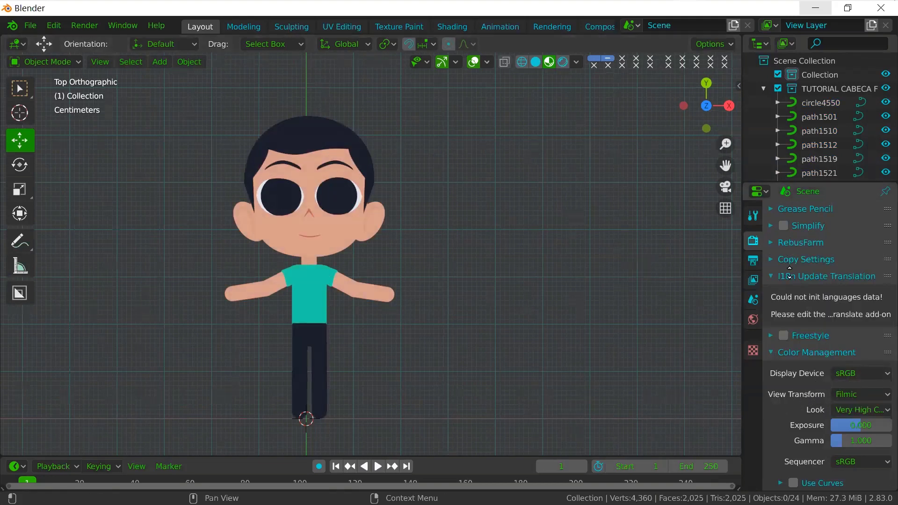
pyautogui.scroll(8, 797, 323)
pyautogui.scroll(3, 796, 322)
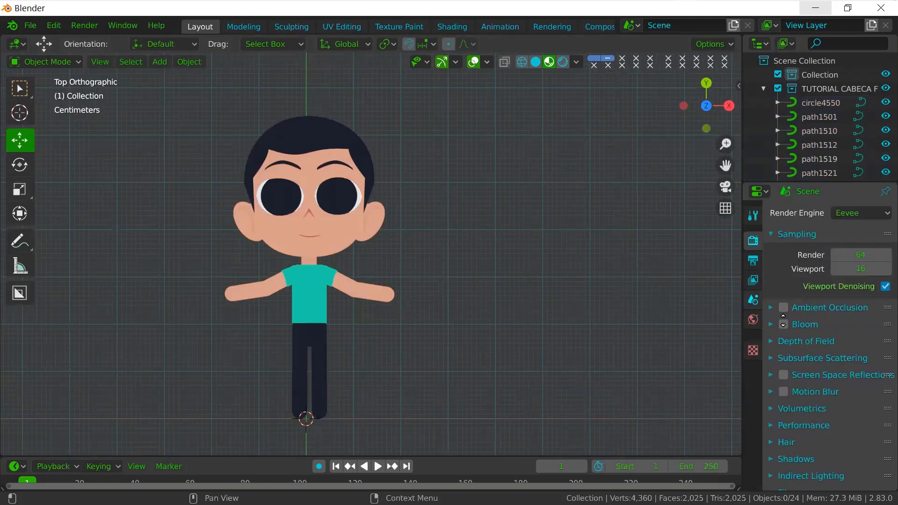
# - Enlarge the Outliner and look through the list of curves in the imported TUTORIAL CABECA FLAT collection
pyautogui.moveTo(827, 181); pyautogui.dragTo(827, 274)
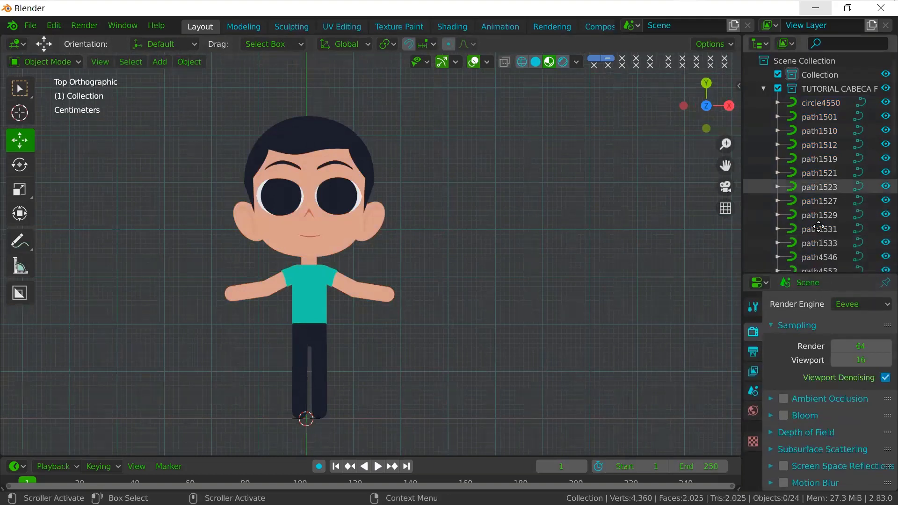
pyautogui.scroll(-4, 819, 227)
pyautogui.scroll(4, 814, 210)
pyautogui.hscroll(2, 808, 187)
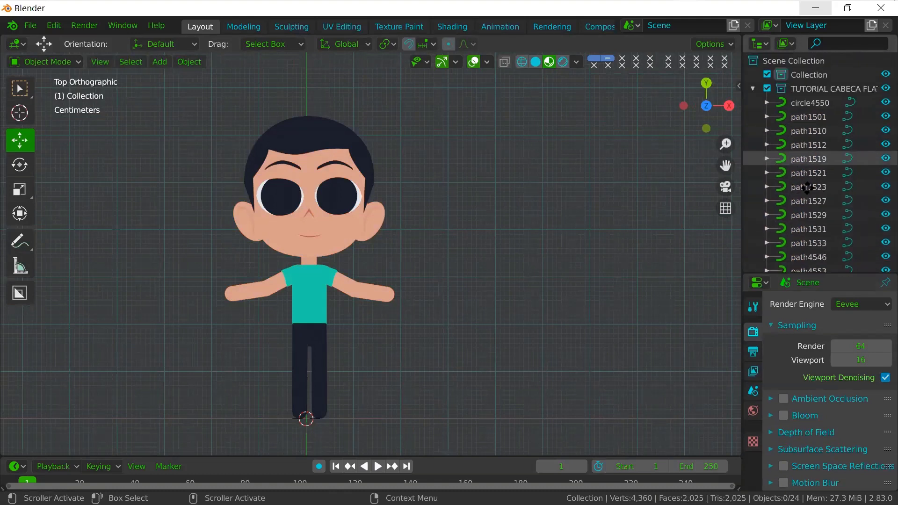
pyautogui.hscroll(-2, 806, 187)
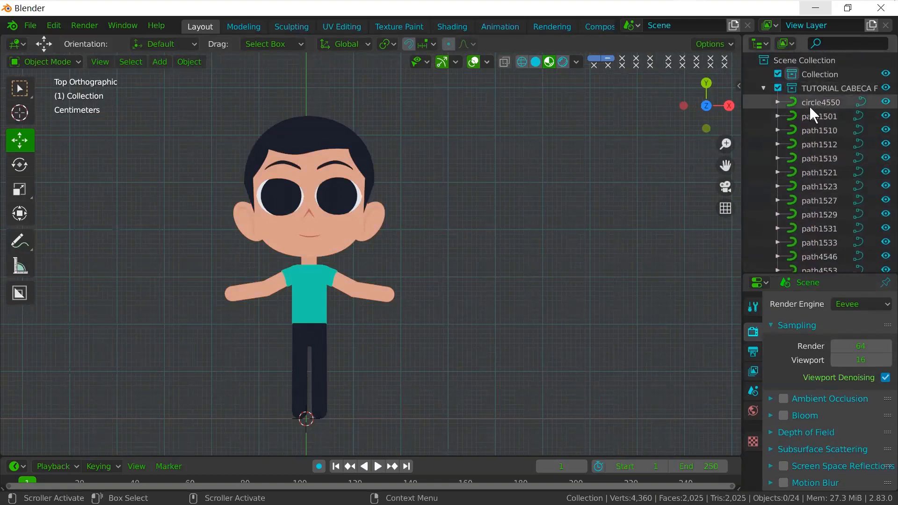
pyautogui.scroll(-1, 813, 154)
pyautogui.hscroll(2, 811, 184)
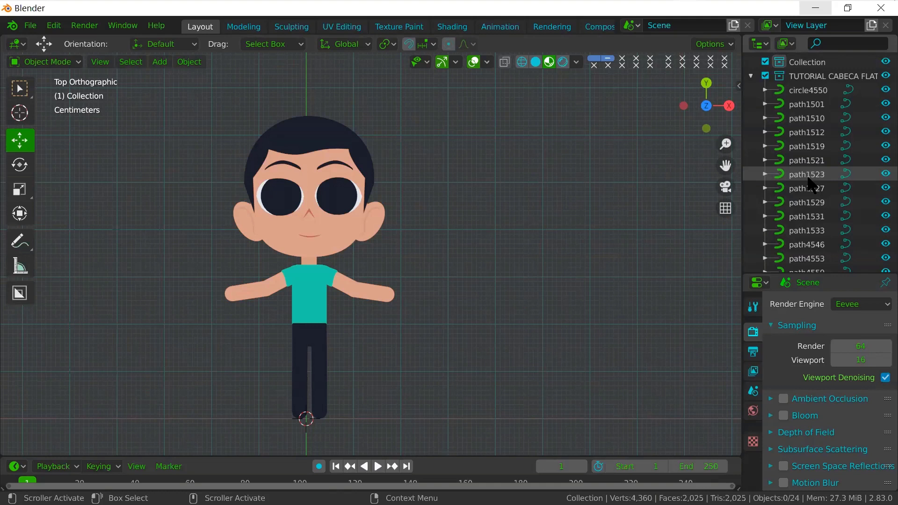
pyautogui.scroll(-11, 812, 187)
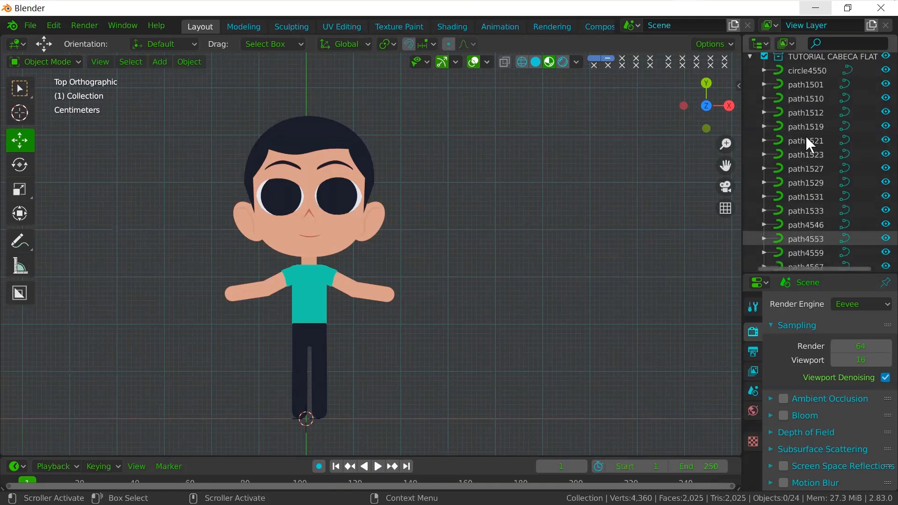
pyautogui.hscroll(-2, 814, 187)
pyautogui.scroll(11, 821, 225)
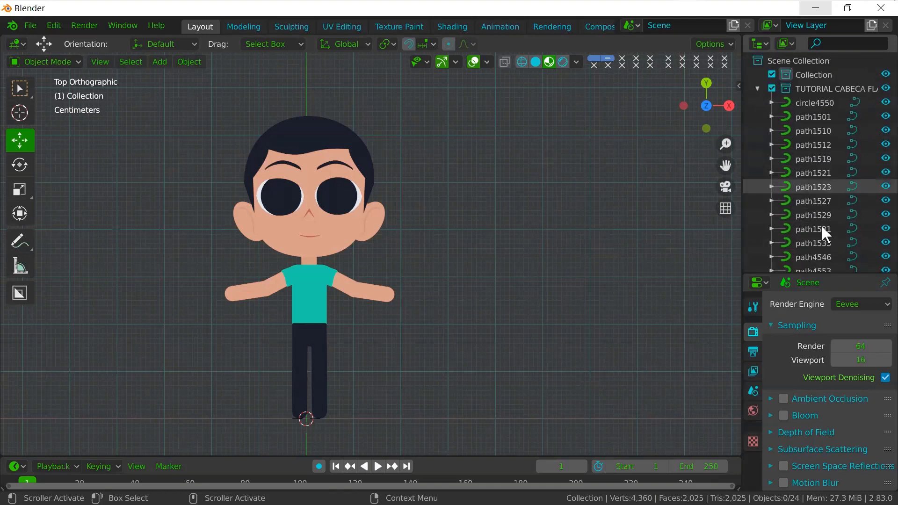
pyautogui.hscroll(2, 823, 153)
pyautogui.scroll(-6, 825, 157)
pyautogui.scroll(4, 842, 177)
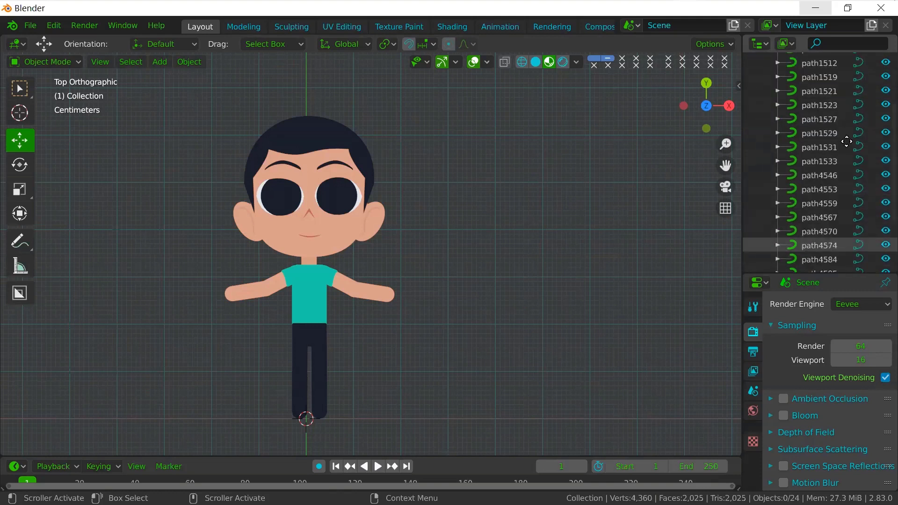
pyautogui.scroll(3, 861, 171)
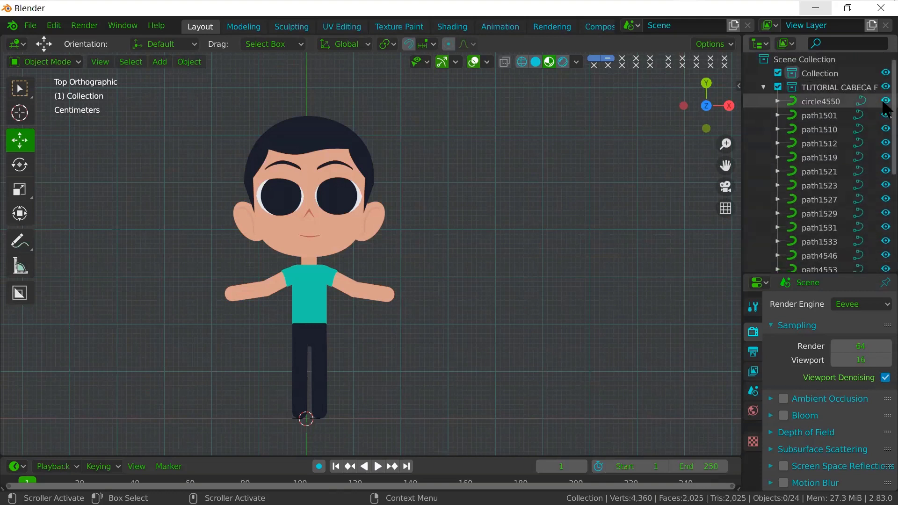
# - Hide and reshow the curves from circle4550 to path1523 one by one to identify which body part each represents
pyautogui.click(885, 101)
pyautogui.click(884, 101)
pyautogui.click(884, 101)
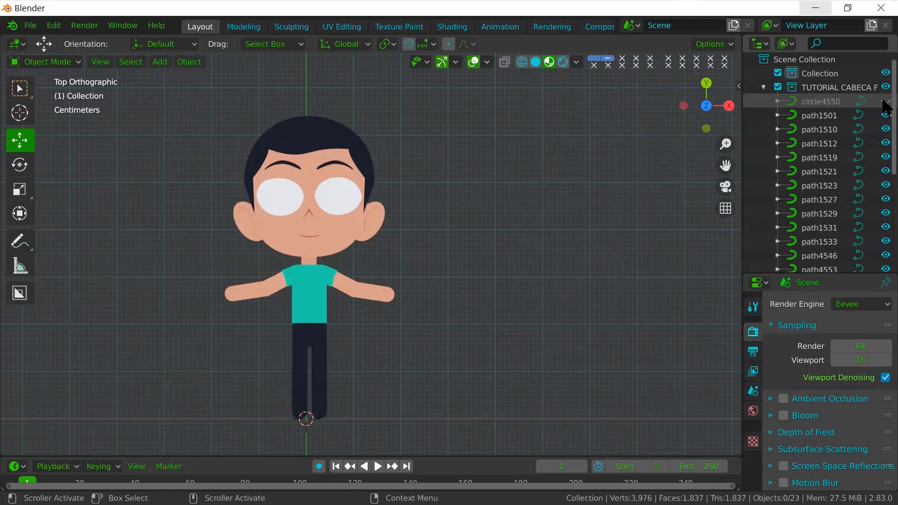
pyautogui.click(884, 101)
pyautogui.click(885, 115)
pyautogui.click(885, 115)
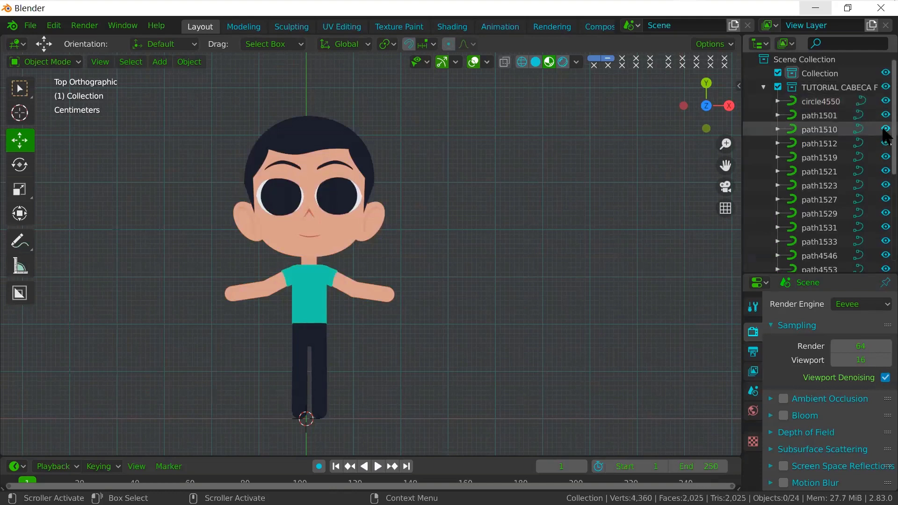
pyautogui.click(885, 130)
pyautogui.click(886, 130)
pyautogui.click(884, 115)
pyautogui.click(884, 115)
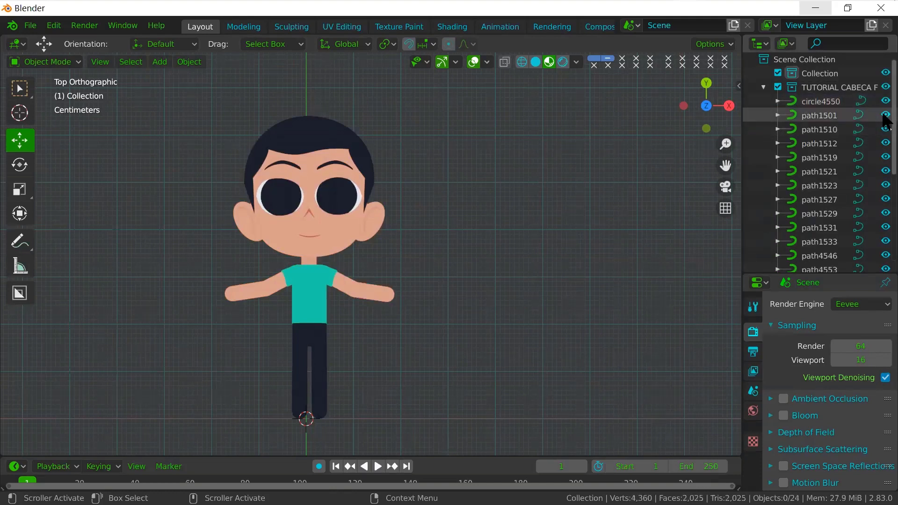
pyautogui.click(885, 143)
pyautogui.click(885, 143)
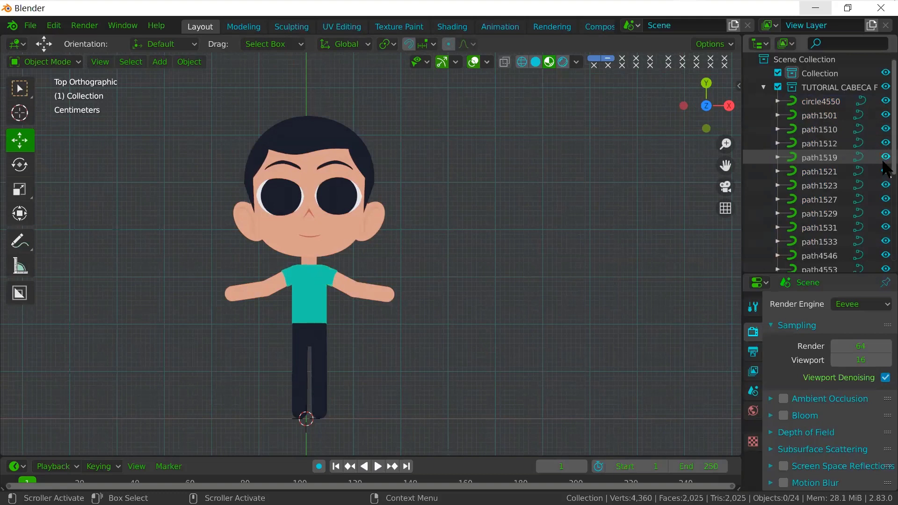
pyautogui.click(885, 158)
pyautogui.click(886, 171)
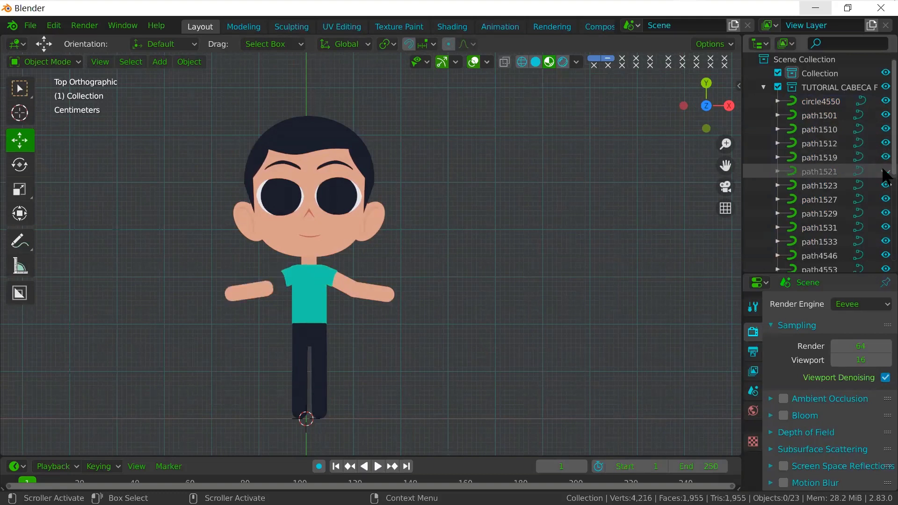
pyautogui.click(885, 172)
pyautogui.click(885, 185)
pyautogui.click(885, 186)
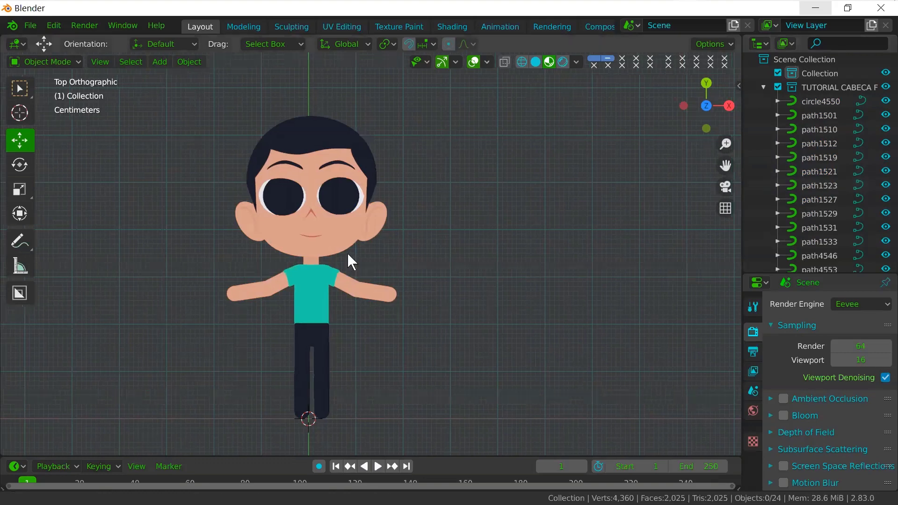
# - Select the face curve, switch it to Edit Mode and frame the control points around the eye openings closely
pyautogui.scroll(1, 415, 238)
pyautogui.scroll(1, 380, 207)
pyautogui.scroll(1, 382, 213)
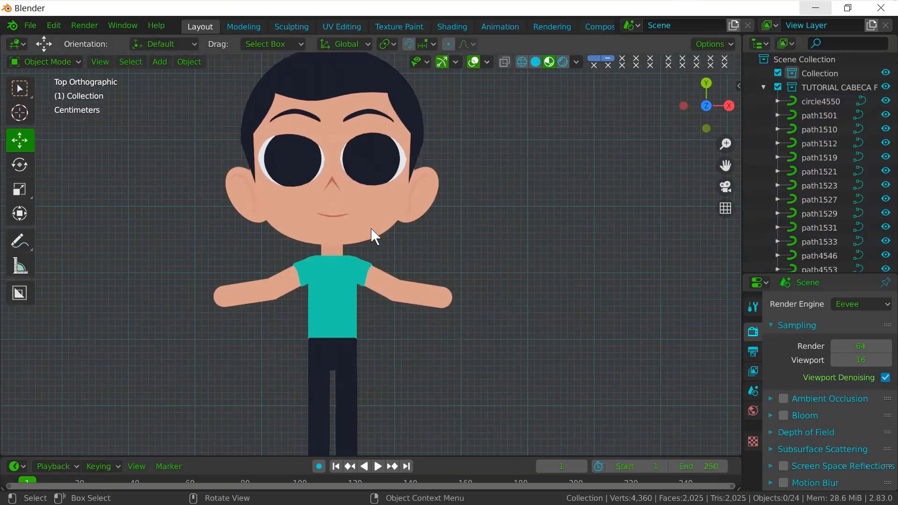
pyautogui.click(345, 211)
pyautogui.scroll(4, 381, 169)
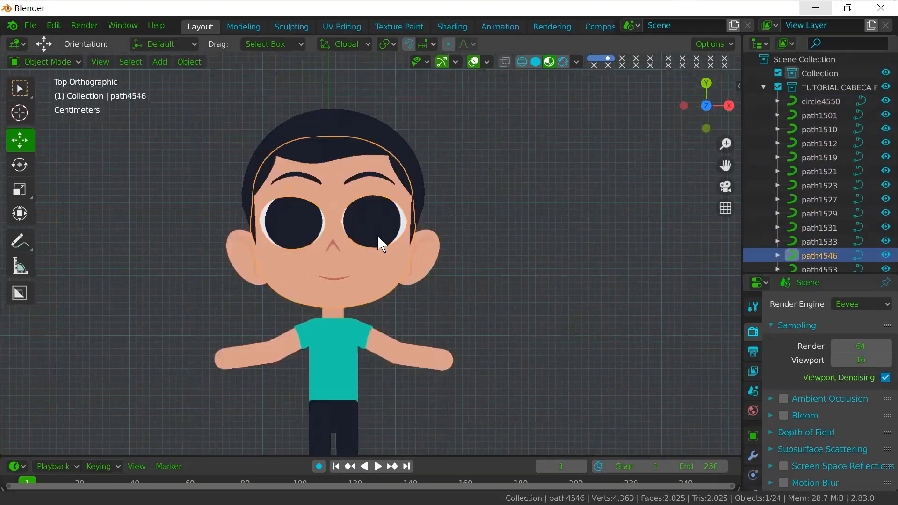
pyautogui.hscroll(-2, 382, 211)
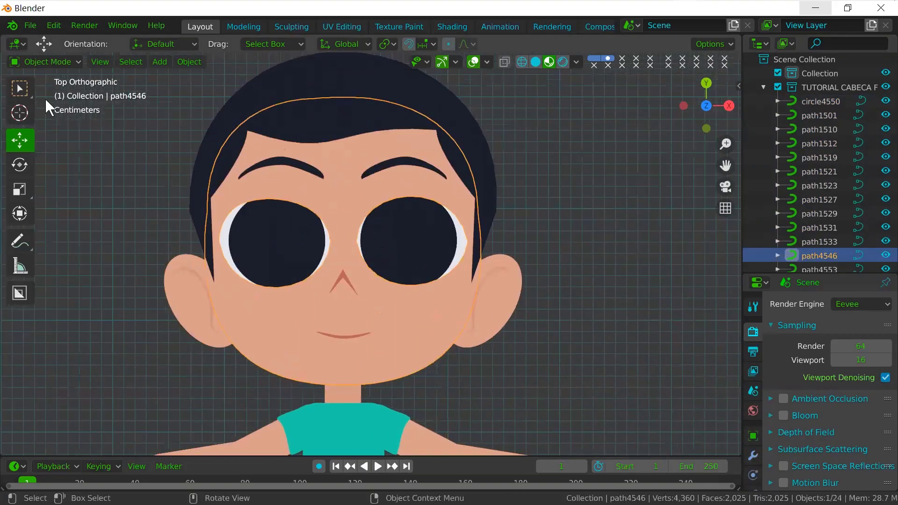
pyautogui.click(52, 61)
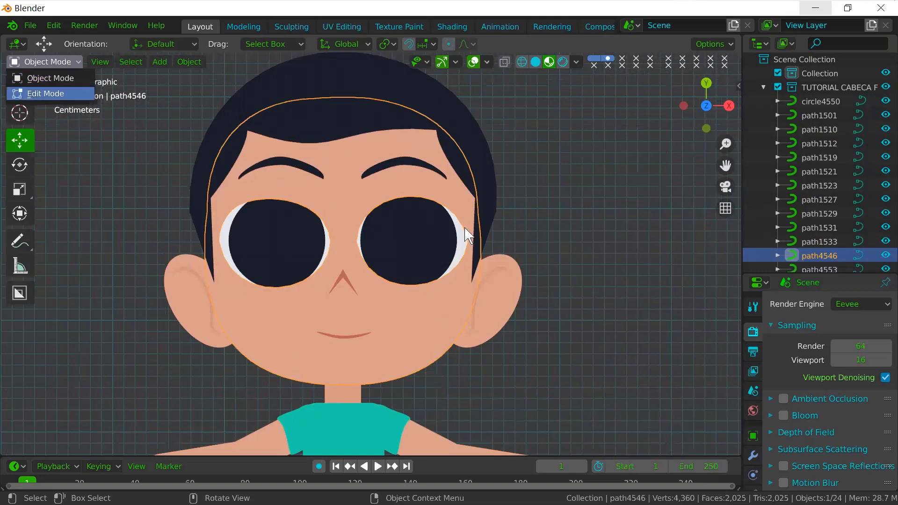
pyautogui.press('Return')
pyautogui.scroll(5, 421, 234)
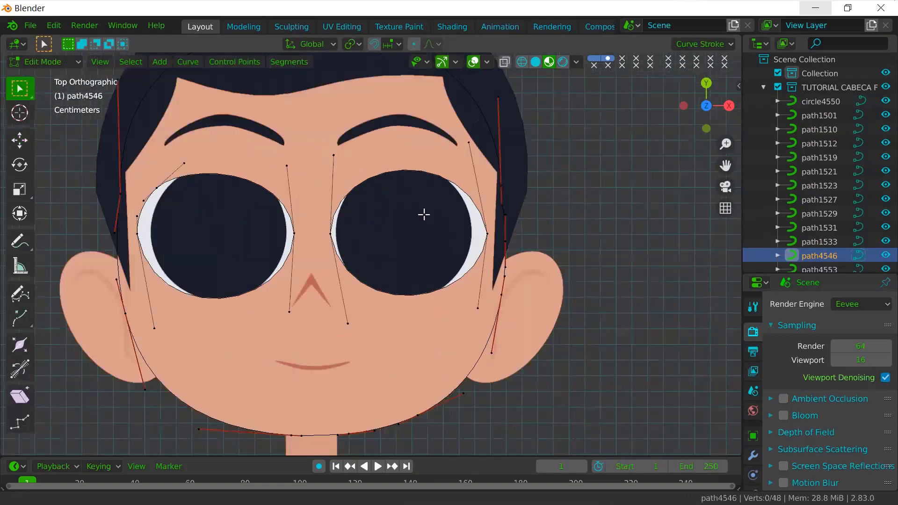
pyautogui.hscroll(-5, 416, 210)
pyautogui.scroll(3, 449, 187)
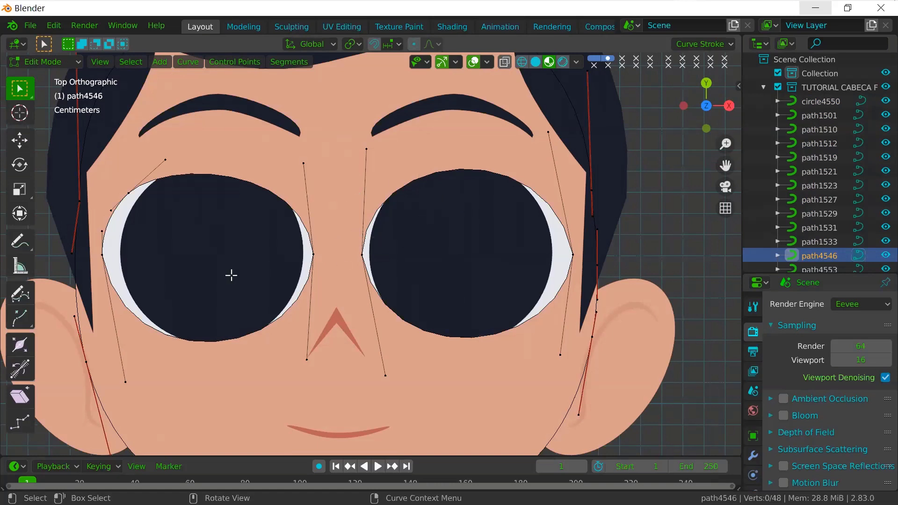
# - Dissolve the extra control point on the upper outer edge of the left-hand eye opening in the face curve
pyautogui.click(142, 206)
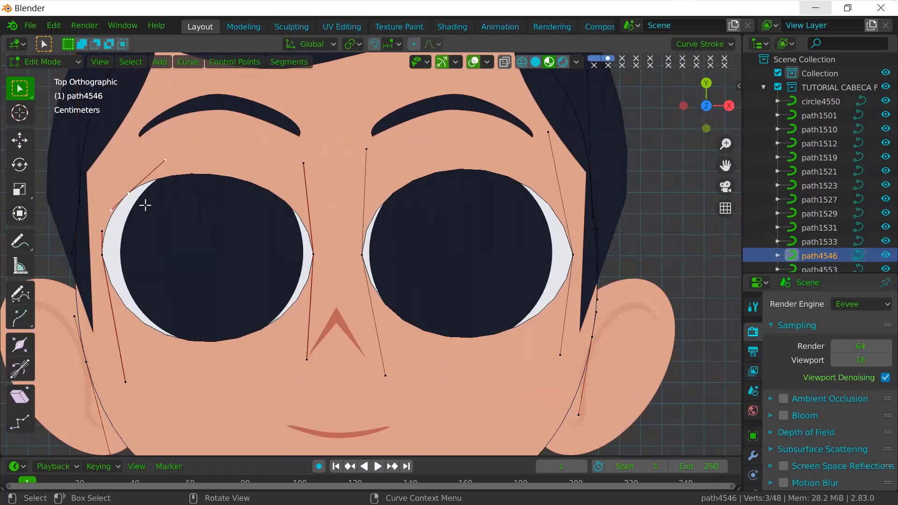
pyautogui.moveTo(163, 219); pyautogui.dragTo(113, 175)
pyautogui.press('x')
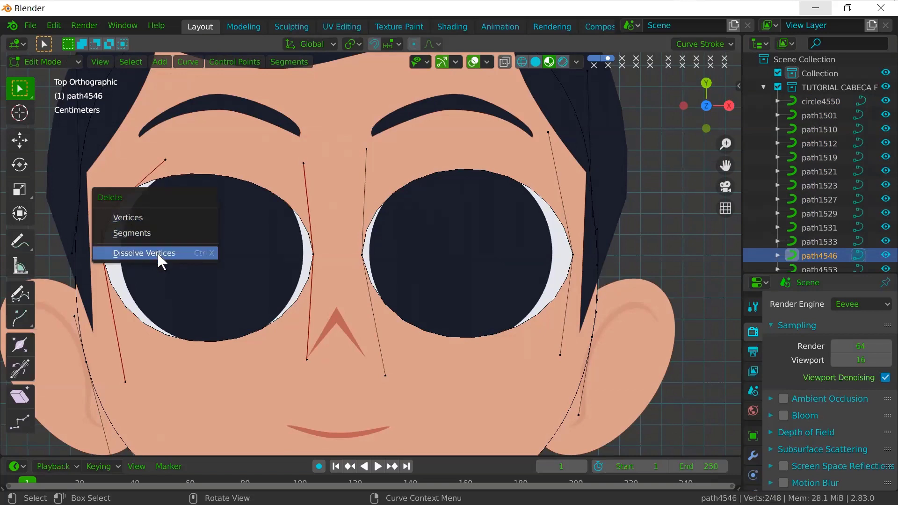
pyautogui.click(169, 251)
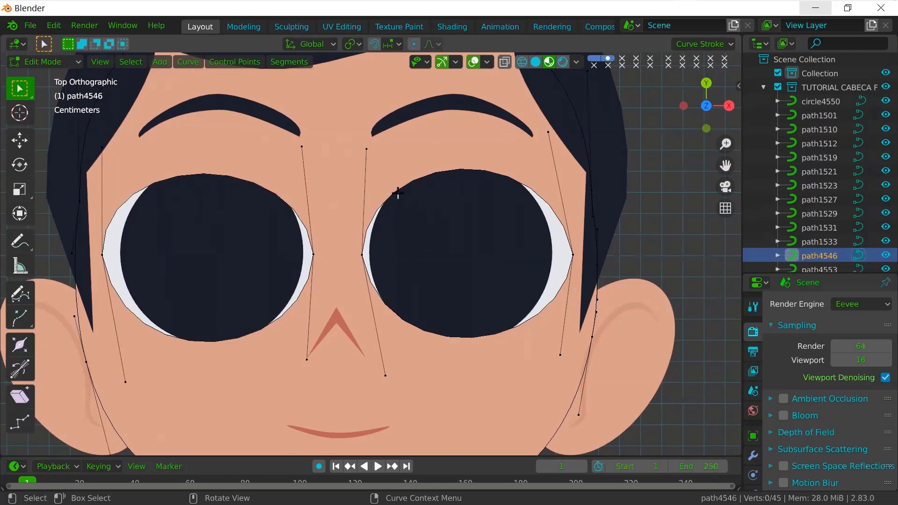
# - Try lowering both upper handles of the right-hand eye opening in the face curve to bring the upper eyelid down
pyautogui.click(372, 154)
pyautogui.press('g')
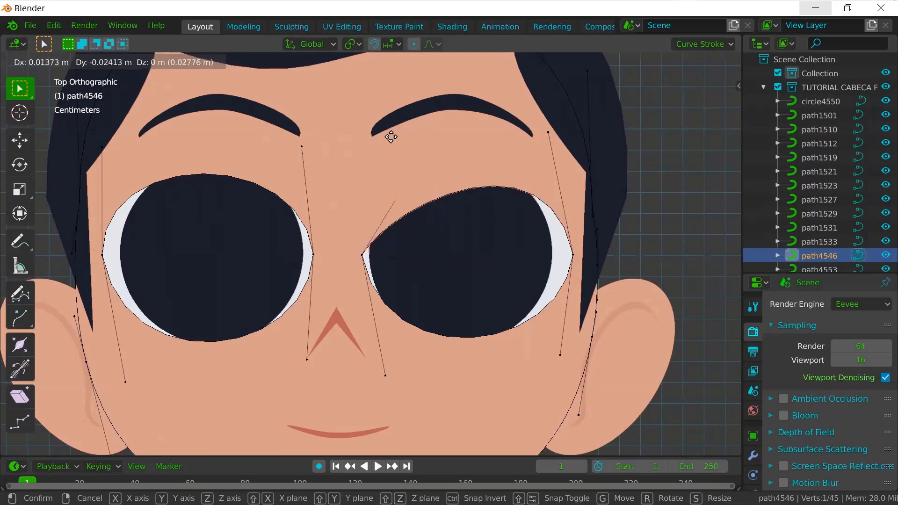
pyautogui.click(427, 284)
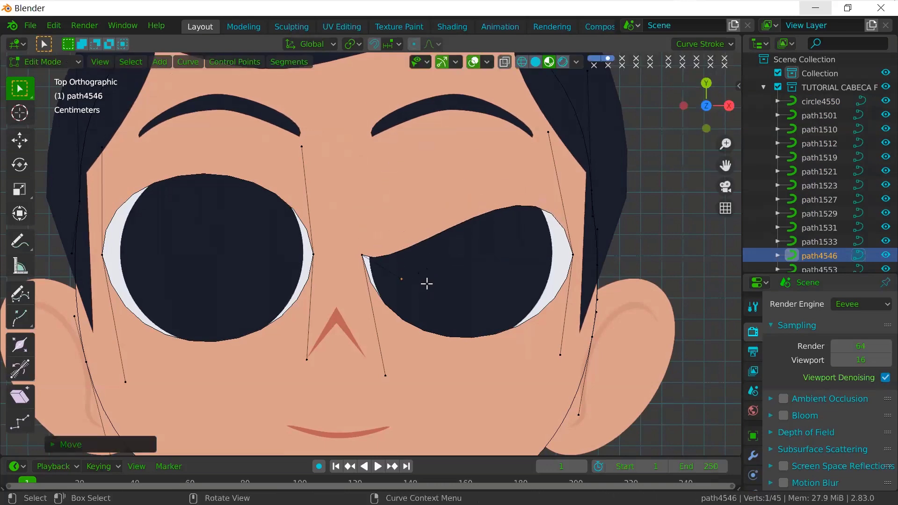
pyautogui.click(549, 133)
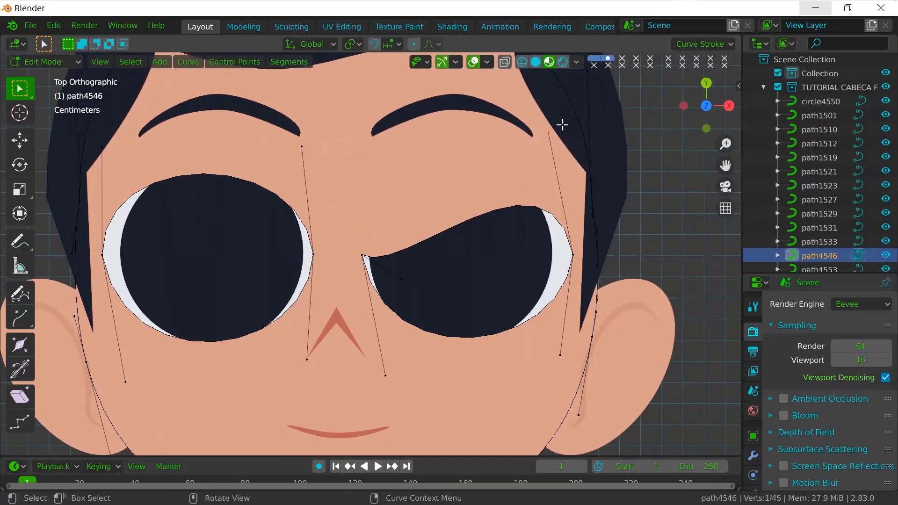
pyautogui.press('g')
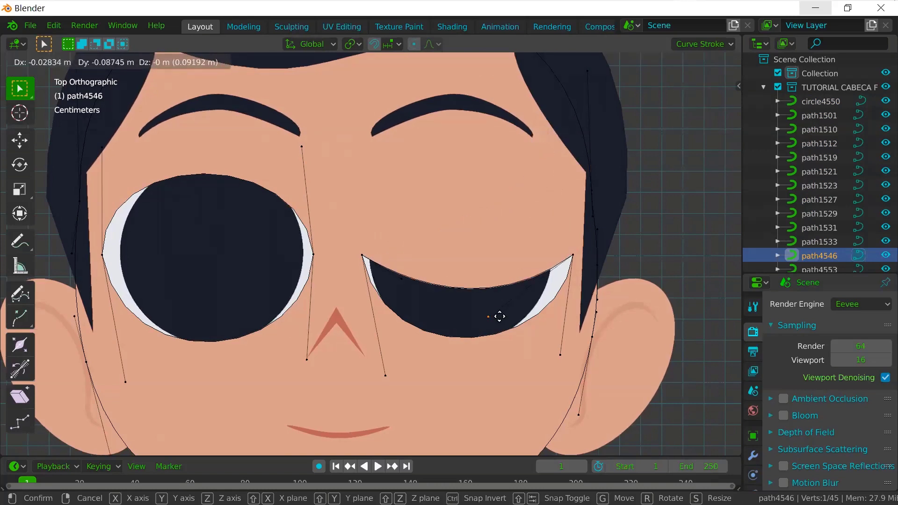
pyautogui.click(501, 319)
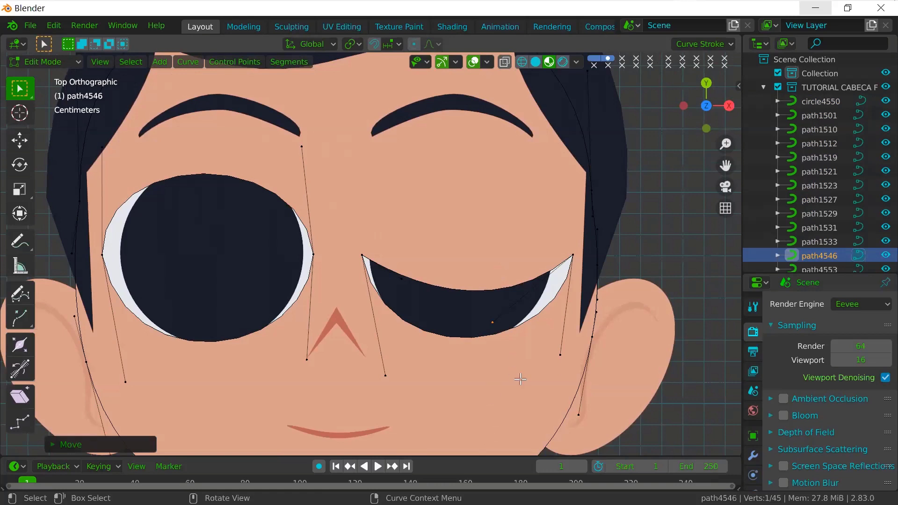
pyautogui.press('g')
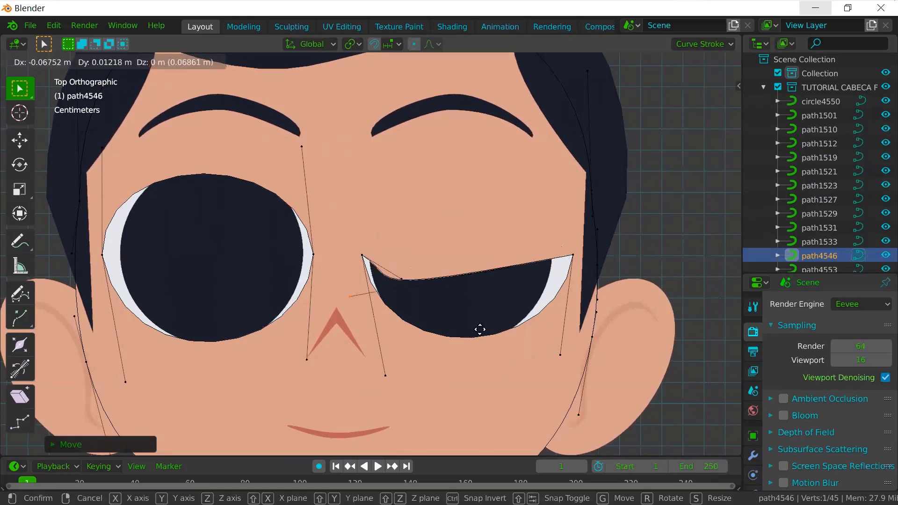
pyautogui.click(554, 372)
# - Try raising both lower handles of the right-hand eye opening to meet the lowered eyelid and close the eye
pyautogui.click(385, 375)
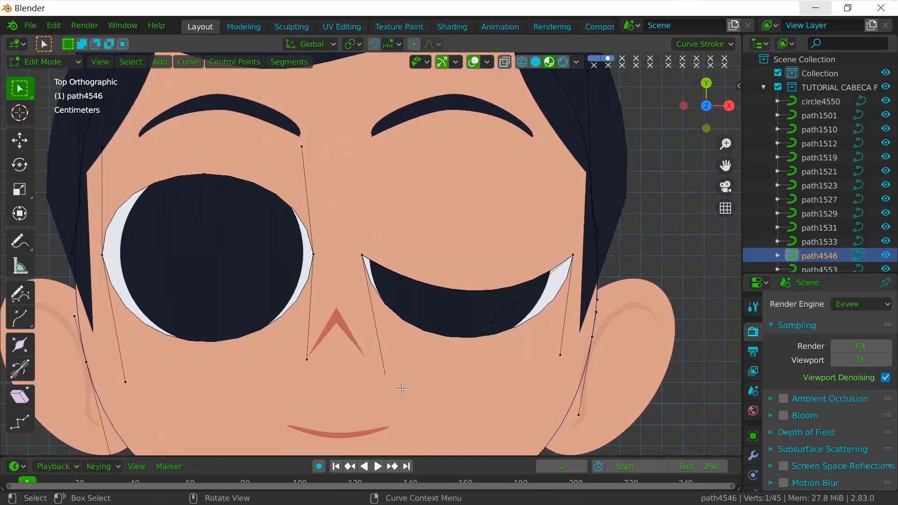
pyautogui.press('g')
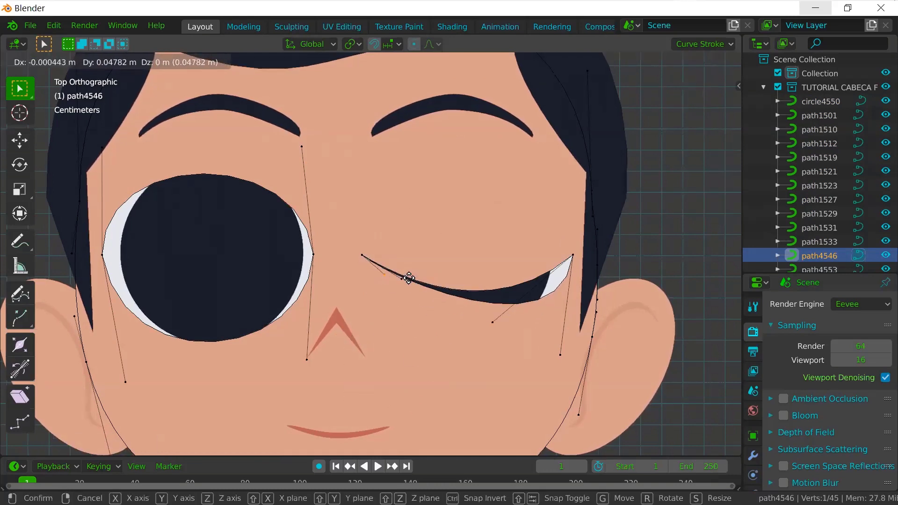
pyautogui.click(406, 276)
pyautogui.click(560, 354)
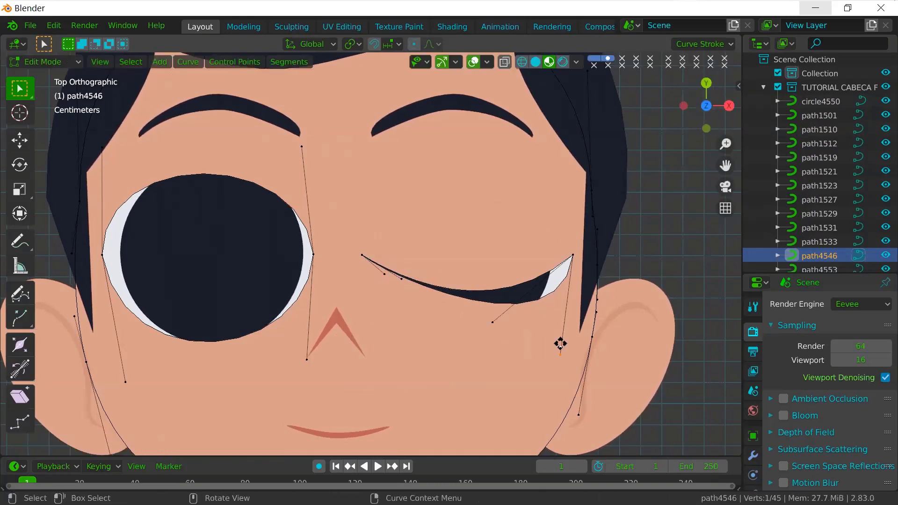
pyautogui.press('g')
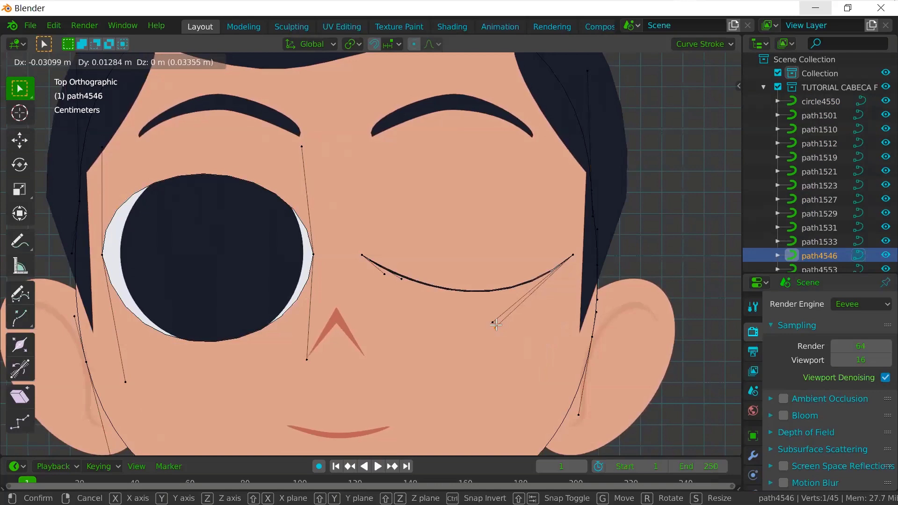
pyautogui.click(494, 321)
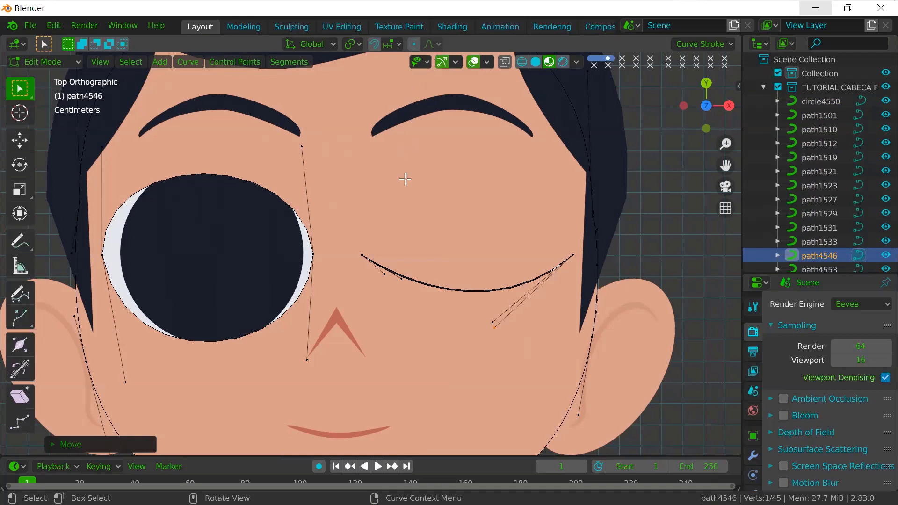
# - Undo all the trial handle moves on the right-hand eye opening
pyautogui.hotkey('ctrl', 'z')
pyautogui.hotkey('ctrl', 'z')
pyautogui.hotkey('ctrl', 'z')
pyautogui.hotkey('ctrl', 'z')
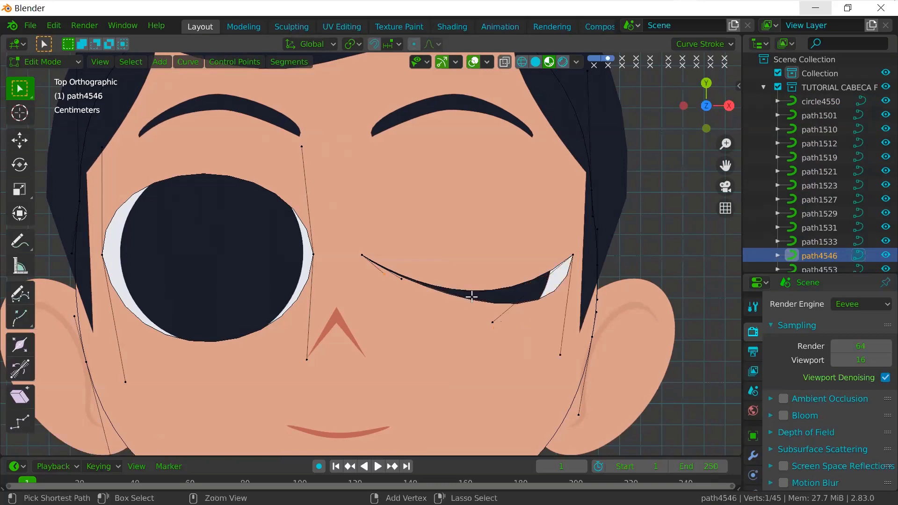
pyautogui.hotkey('ctrl', 'z')
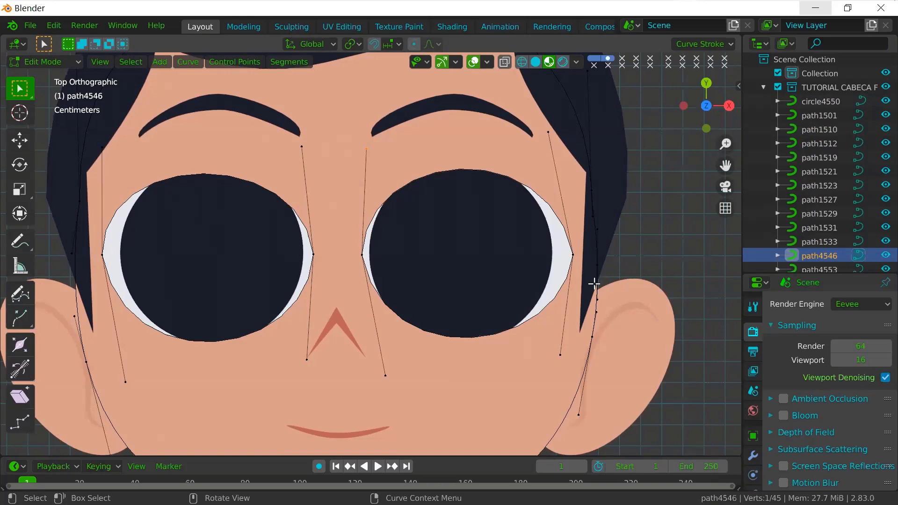
# - Return the face curve to Object Mode and frame the whole head
pyautogui.scroll(-8, 795, 421)
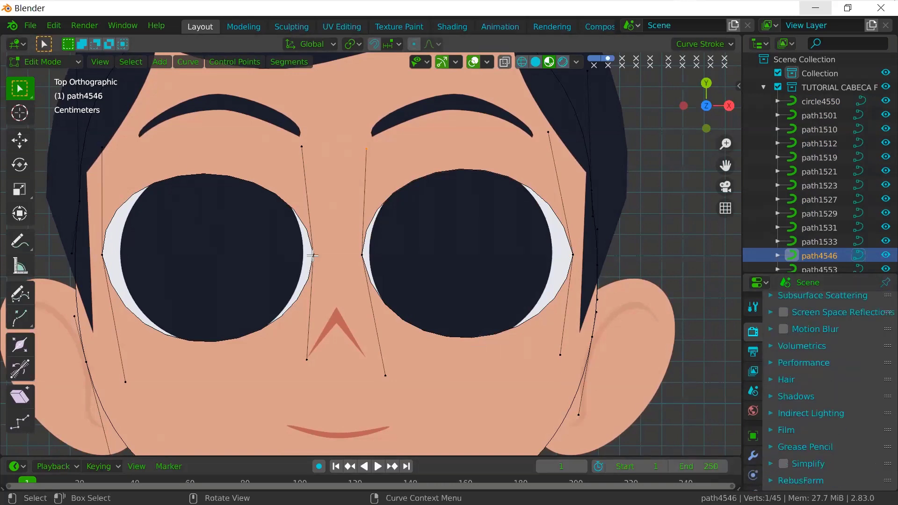
pyautogui.click(50, 60)
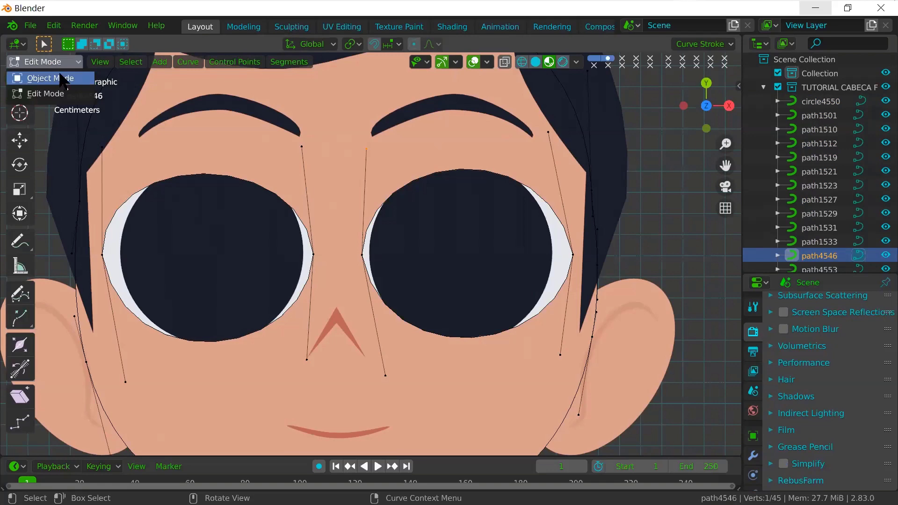
pyautogui.click(57, 75)
pyautogui.scroll(-5, 423, 237)
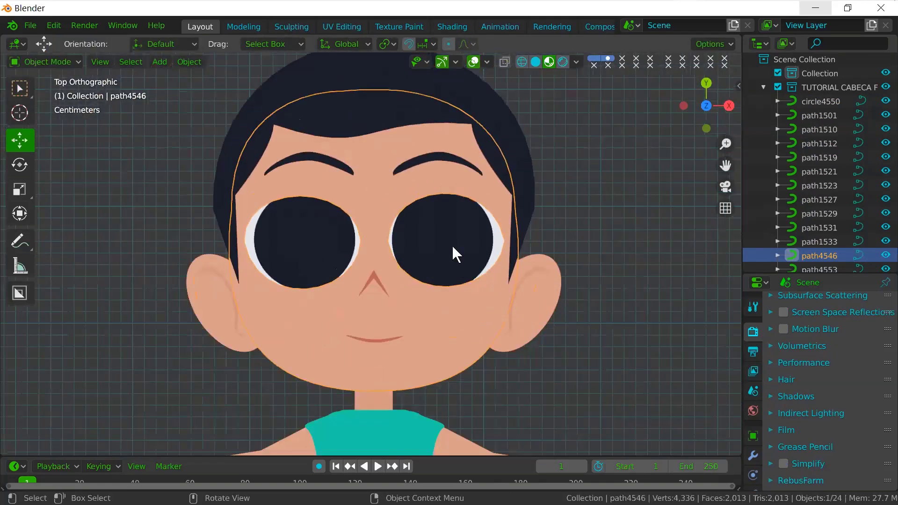
pyautogui.scroll(4, 380, 278)
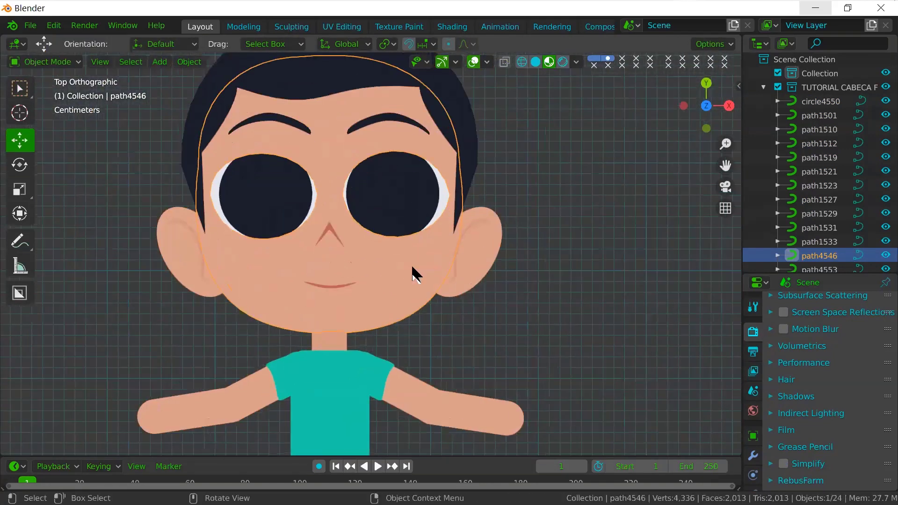
pyautogui.click(552, 321)
pyautogui.click(434, 310)
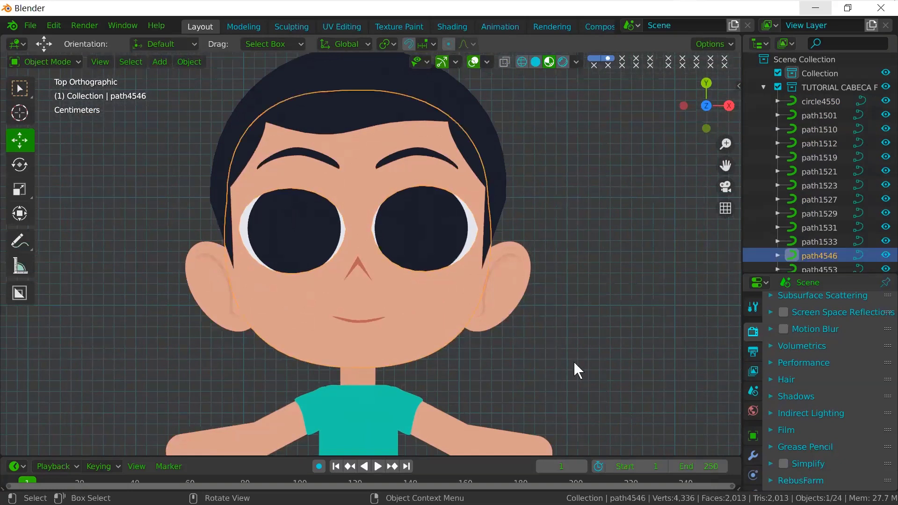
# - Add a base shape key and a second shape key to the face curve path4546
pyautogui.scroll(-4, 752, 453)
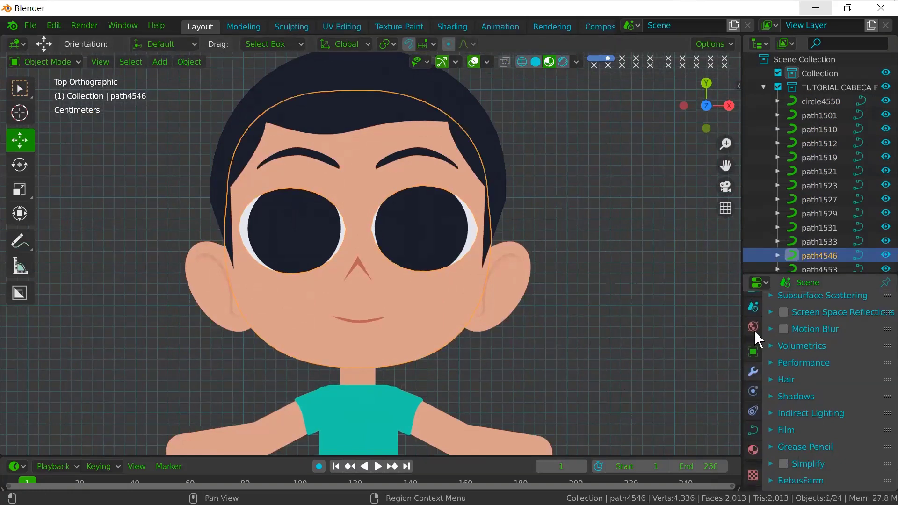
pyautogui.click(753, 429)
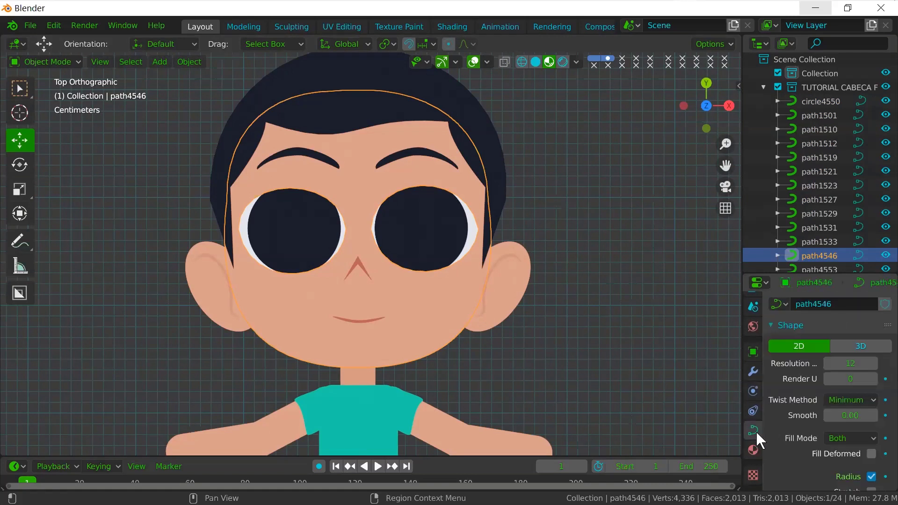
pyautogui.scroll(-7, 792, 374)
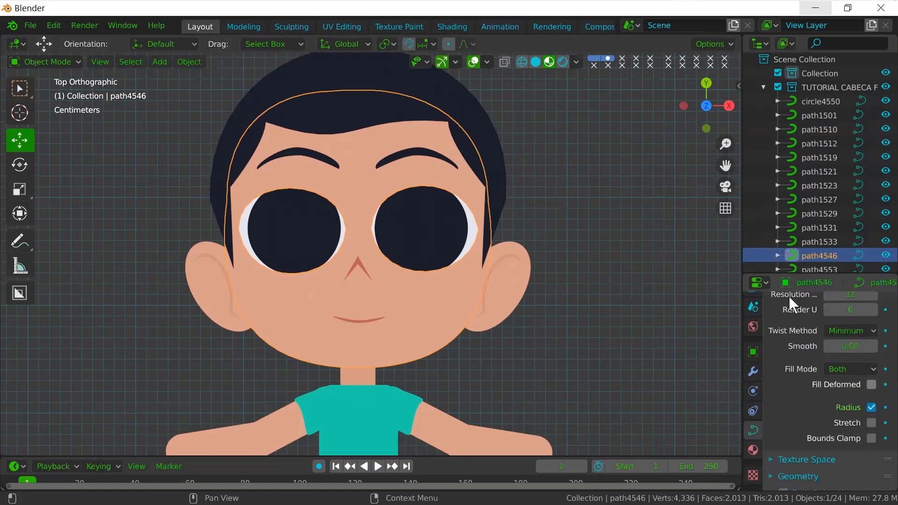
pyautogui.scroll(1, 799, 391)
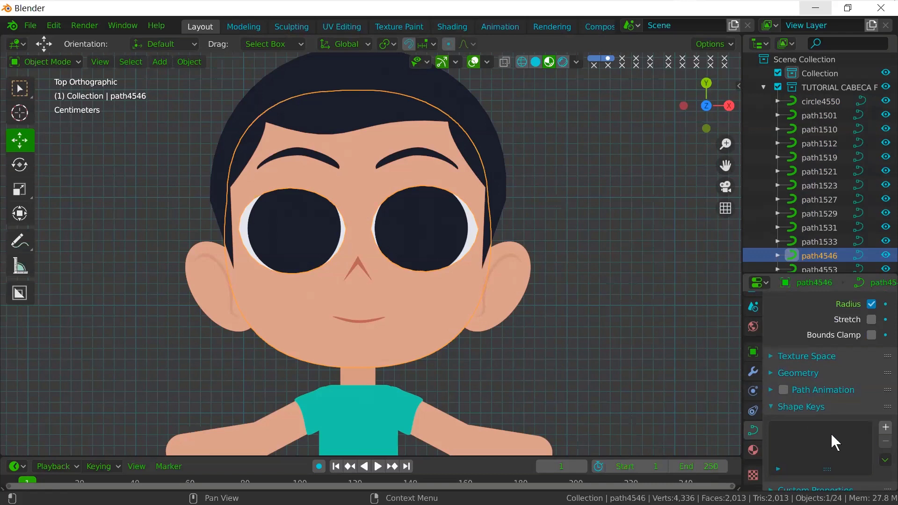
pyautogui.click(885, 428)
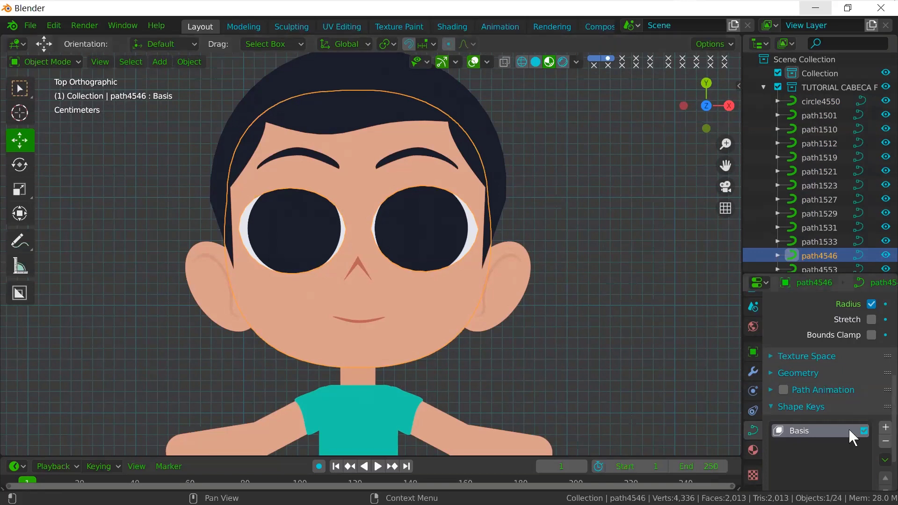
pyautogui.scroll(-3, 803, 440)
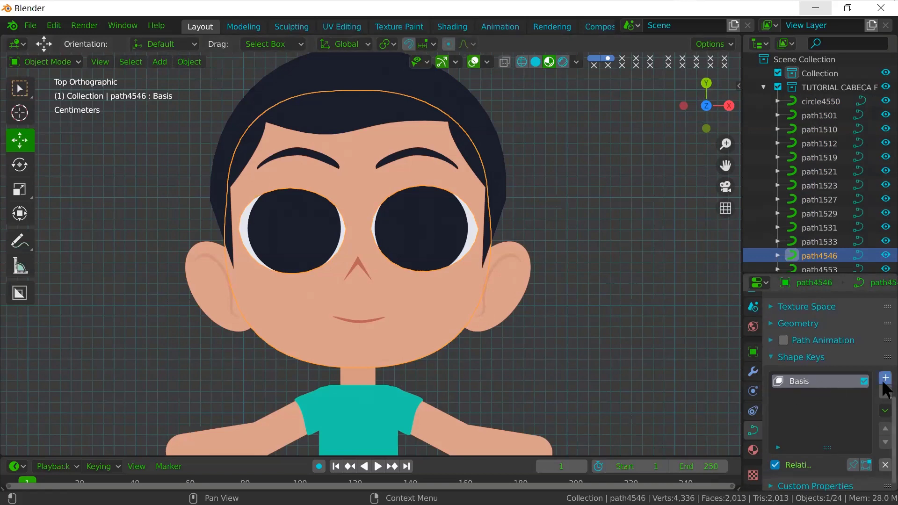
pyautogui.click(885, 378)
# - Rename the second shape key of the face curve as "olhs fechados"
pyautogui.doubleClick(803, 397)
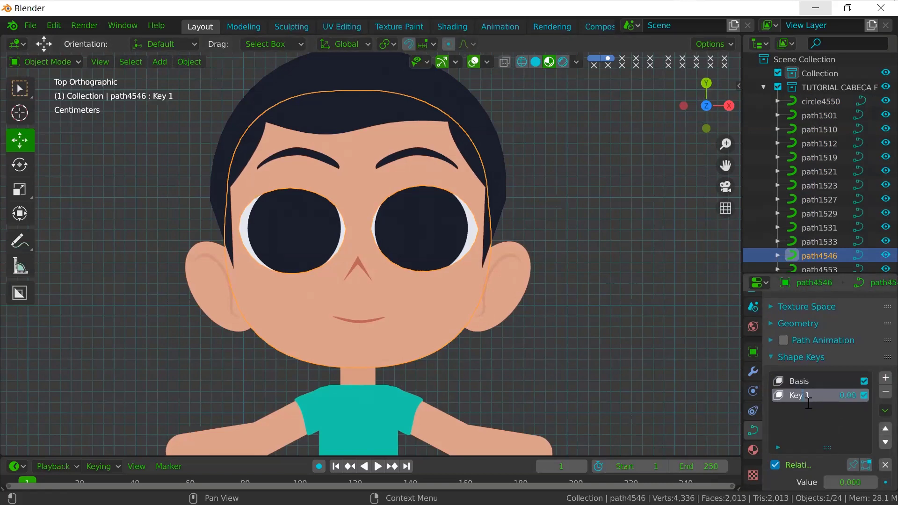
pyautogui.press('BackSpace')
pyautogui.write('olhs fecha')
pyautogui.write('dos')
pyautogui.press('Return')
# - Set the value of the olhs fechados shape key to 1
pyautogui.scroll(-5, 818, 411)
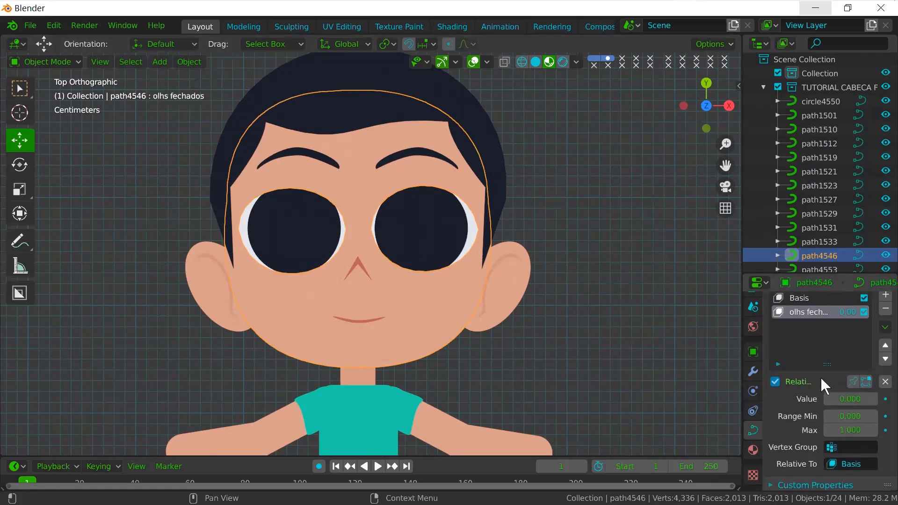
pyautogui.click(854, 399)
pyautogui.write('1')
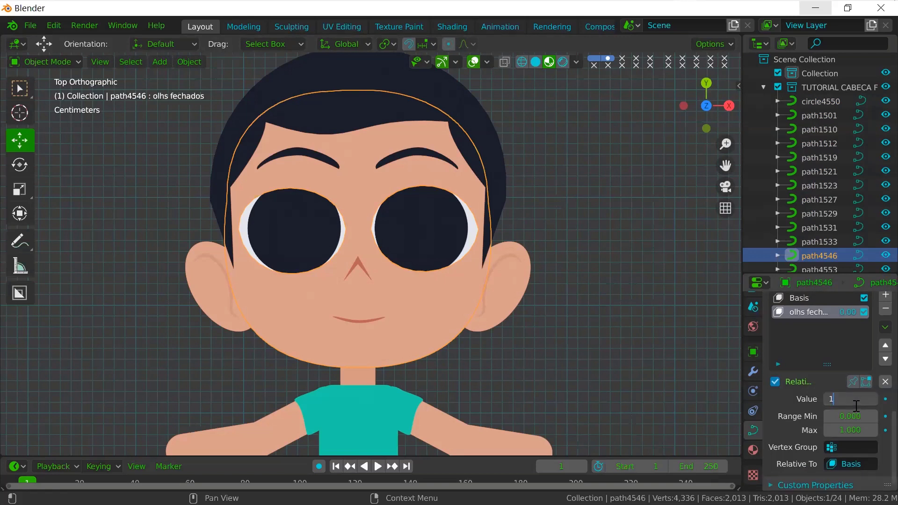
pyautogui.press('Return')
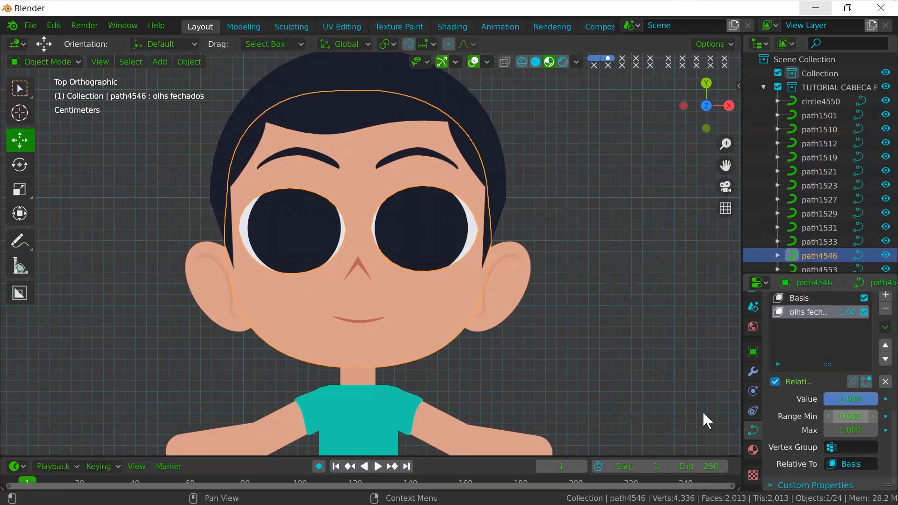
# - In Edit Mode on the olhs fechados key, lower both upper handles of the right-hand eye opening to curve its upper edge downwards
pyautogui.click(57, 61)
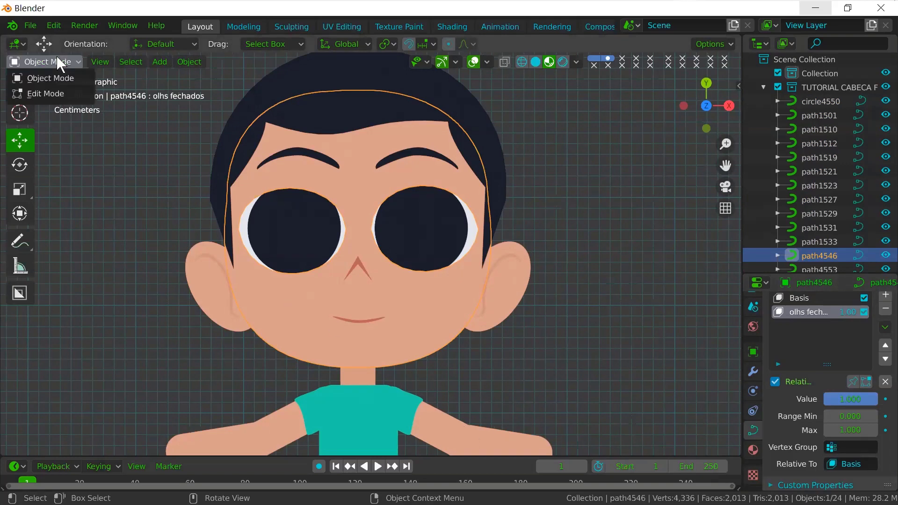
pyautogui.click(60, 93)
pyautogui.scroll(4, 411, 246)
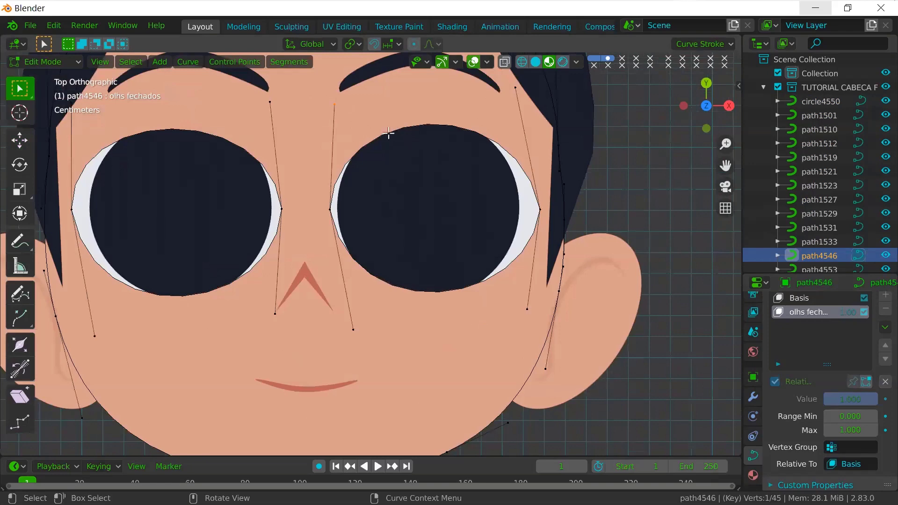
pyautogui.press('g')
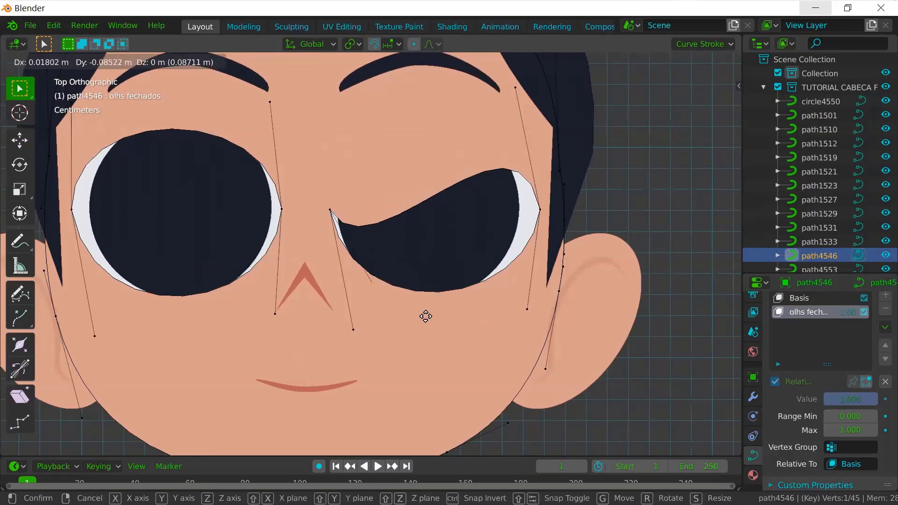
pyautogui.click(435, 346)
pyautogui.press('b')
pyautogui.moveTo(511, 76); pyautogui.dragTo(528, 111)
pyautogui.press('g')
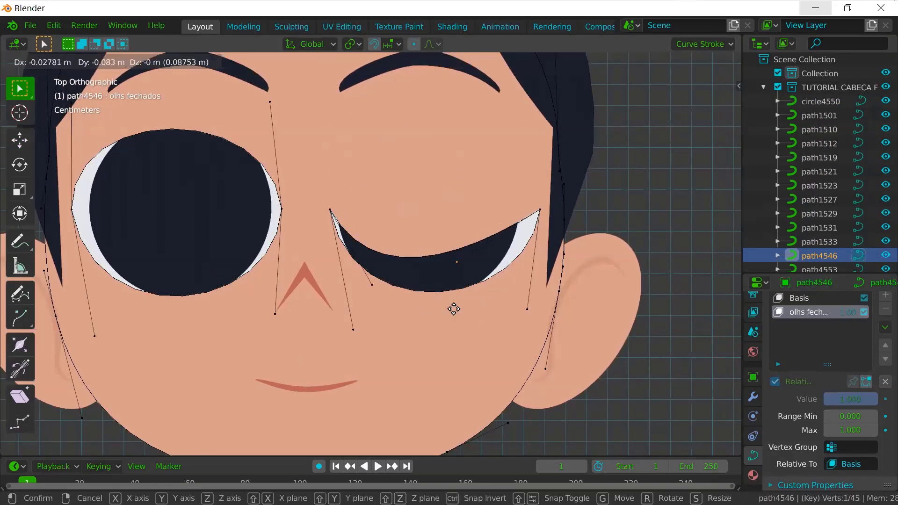
pyautogui.click(479, 328)
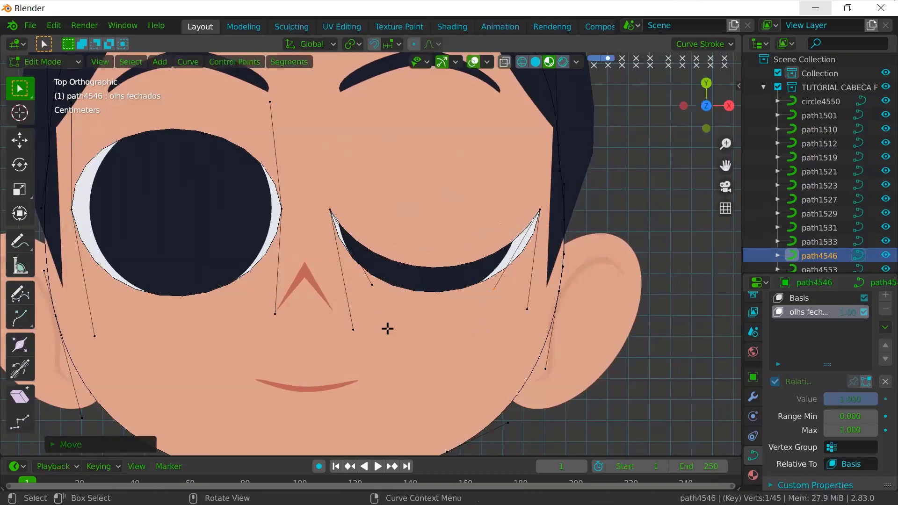
# - Move both lower handles of the right-hand eye opening up against the upper ones so its two edges meet
pyautogui.press('g')
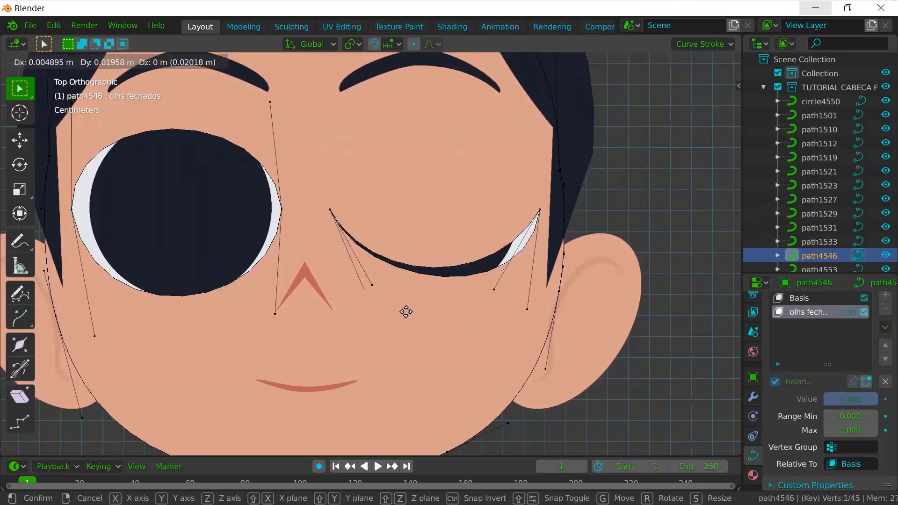
pyautogui.click(405, 310)
pyautogui.press('b')
pyautogui.moveTo(501, 287); pyautogui.dragTo(533, 317)
pyautogui.press('g')
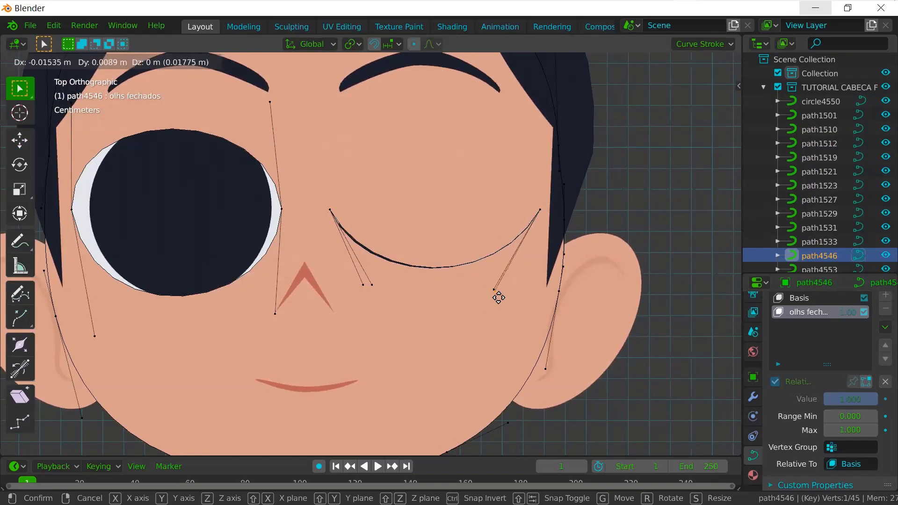
pyautogui.click(501, 297)
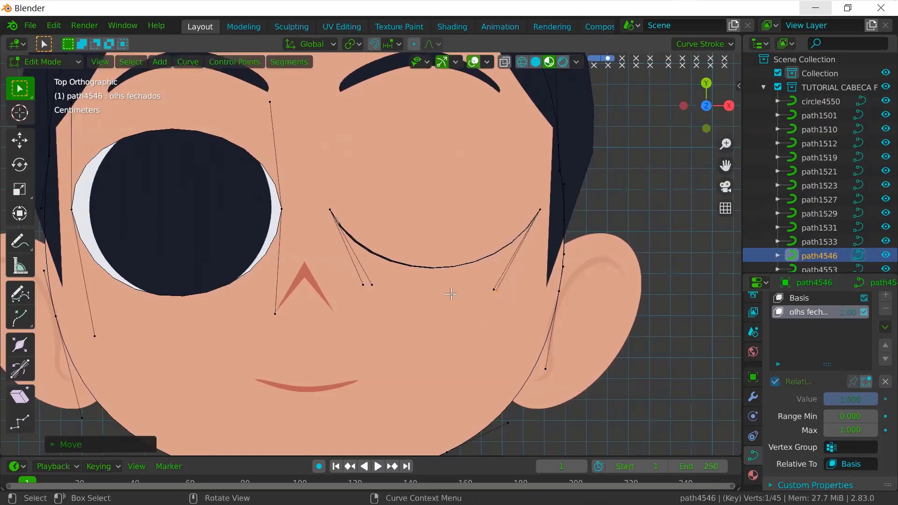
# - Switch to Lasso selection and nudge the right-hand eye's lower inner handle to close the remaining sliver
pyautogui.moveTo(351, 277); pyautogui.dragTo(381, 311)
pyautogui.press('g')
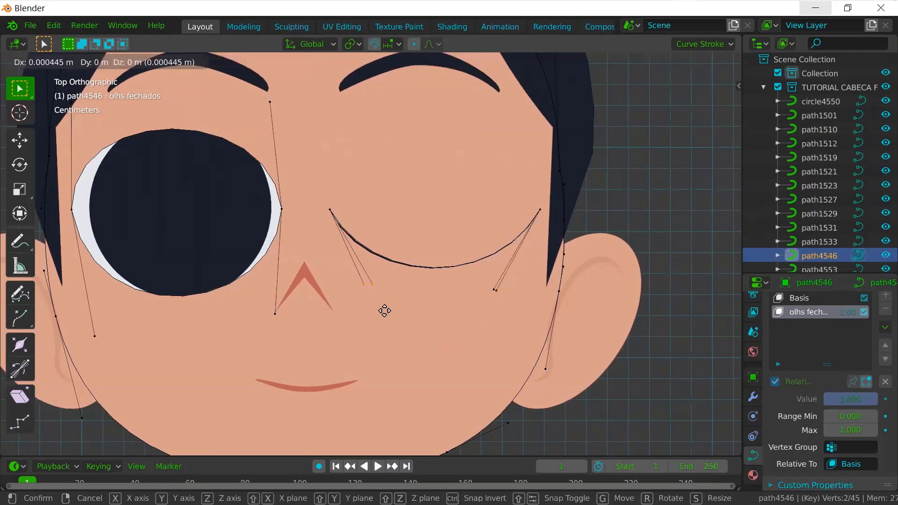
pyautogui.rightClick(360, 298)
pyautogui.moveTo(350, 275)
pyautogui.mouseDown()
pyautogui.moveTo(362, 299)
pyautogui.moveTo(351, 278)
pyautogui.mouseUp()
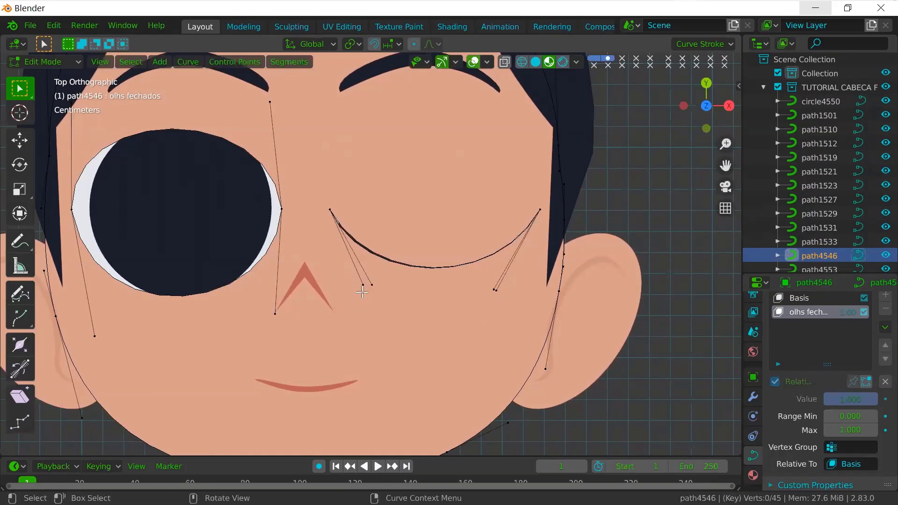
pyautogui.moveTo(25, 85); pyautogui.dragTo(43, 86)
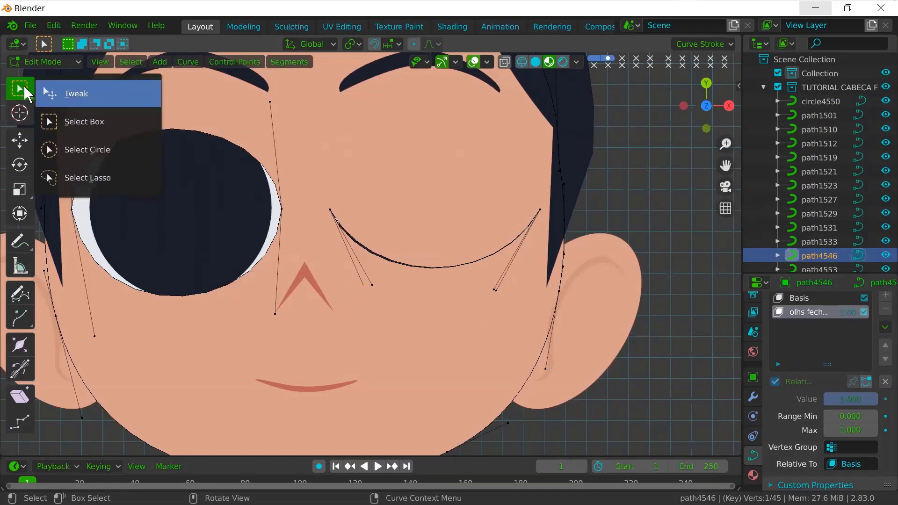
pyautogui.moveTo(89, 165); pyautogui.dragTo(88, 178)
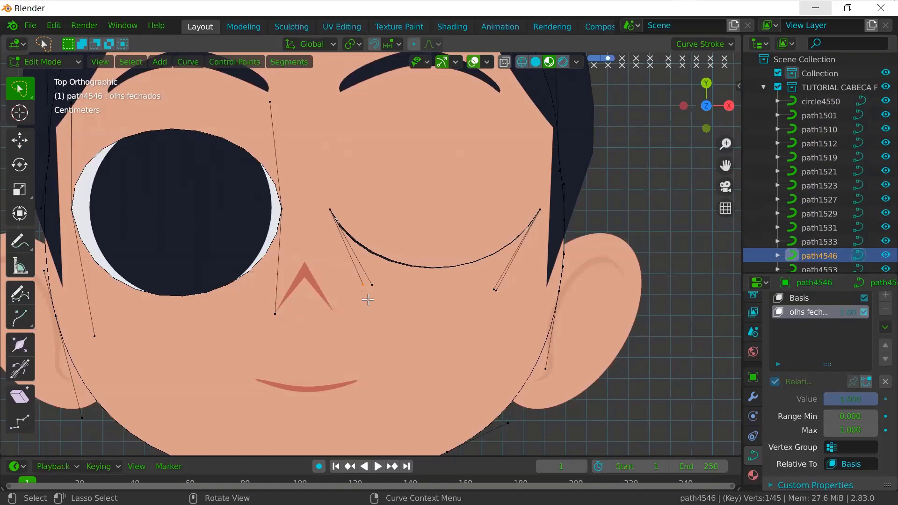
pyautogui.press('g')
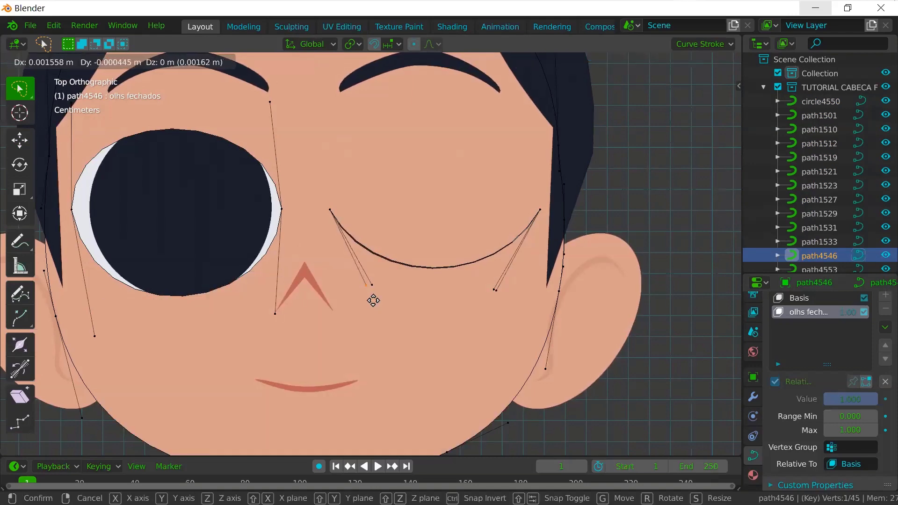
pyautogui.click(374, 300)
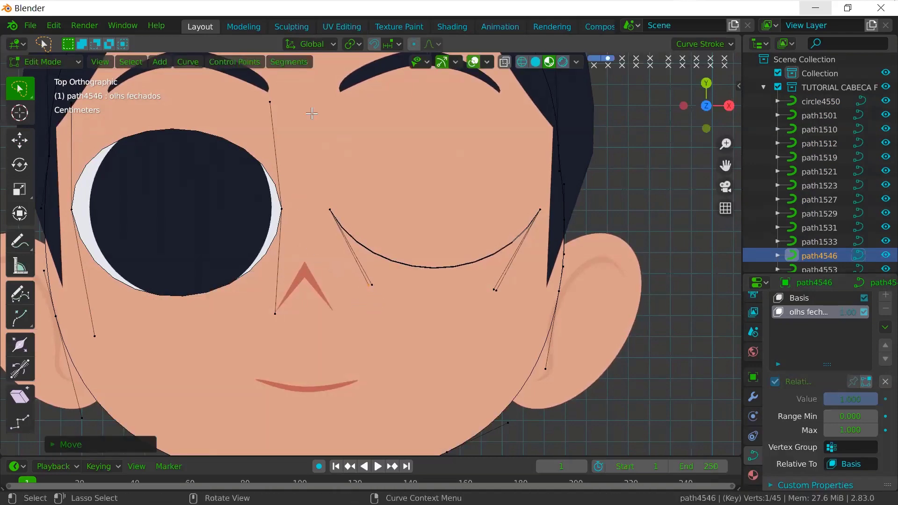
# - Lower both upper handles of the left-hand eye opening to curve its upper edge downwards
pyautogui.click(269, 104)
pyautogui.press('g')
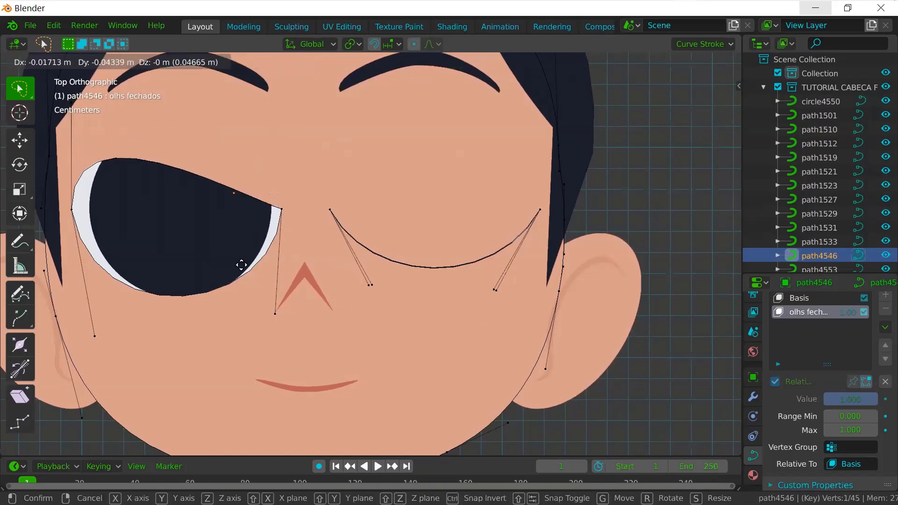
pyautogui.click(247, 372)
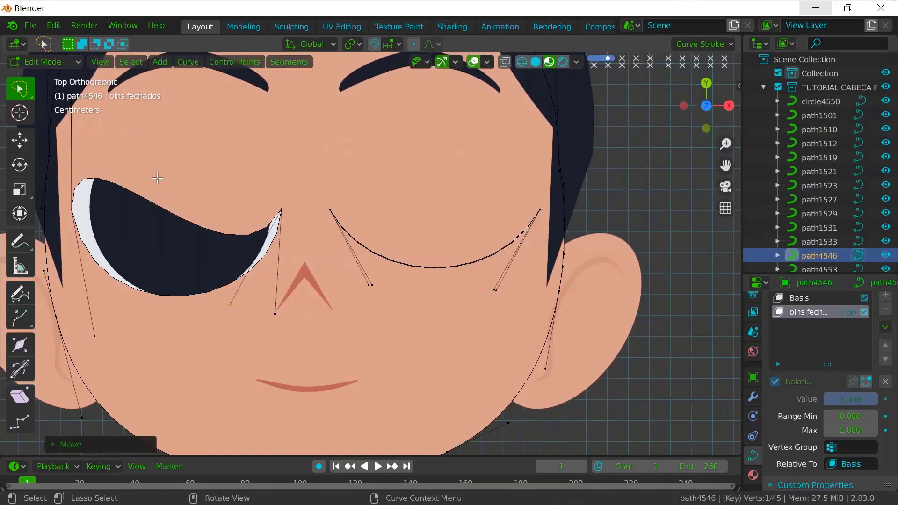
pyautogui.moveTo(157, 177); pyautogui.dragTo(295, 218)
pyautogui.moveTo(266, 180)
pyautogui.mouseDown()
pyautogui.moveTo(179, 116)
pyautogui.moveTo(253, 138)
pyautogui.moveTo(279, 182)
pyautogui.mouseUp()
pyautogui.press('g')
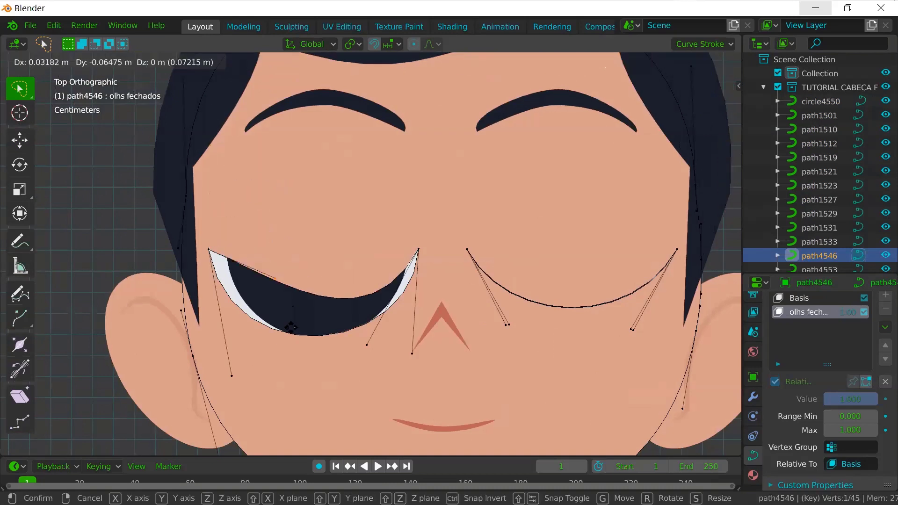
pyautogui.click(278, 309)
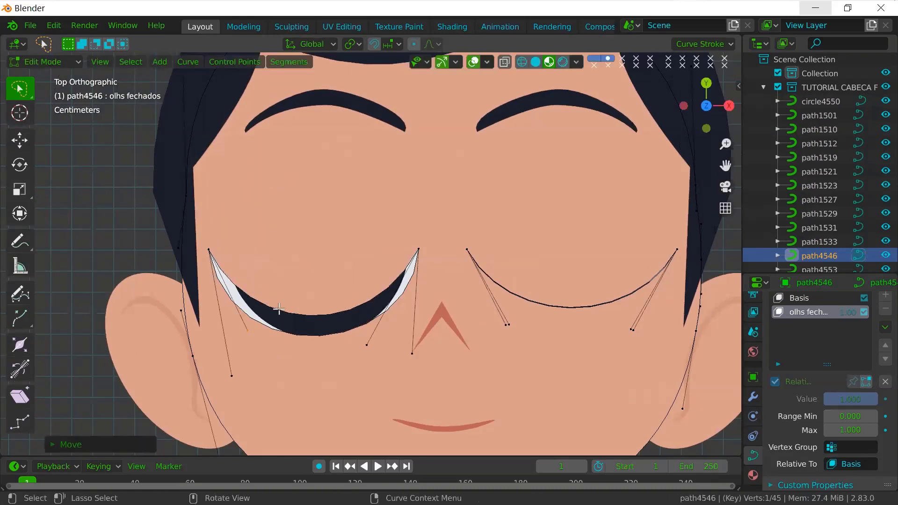
# - Move both lower handles of the left-hand eye opening towards the upper ones to bring its edges together
pyautogui.moveTo(246, 403)
pyautogui.mouseDown()
pyautogui.moveTo(225, 349)
pyautogui.moveTo(260, 399)
pyautogui.mouseUp()
pyautogui.press('g')
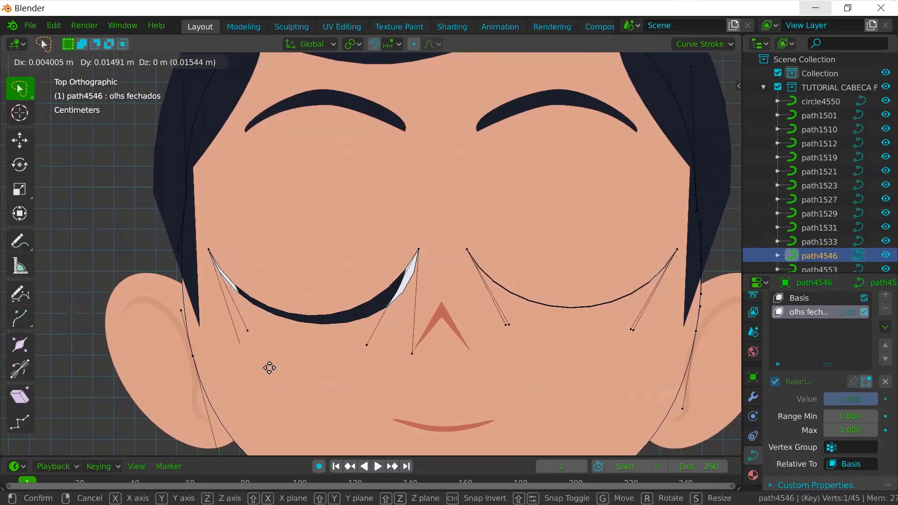
pyautogui.click(405, 349)
pyautogui.press('g')
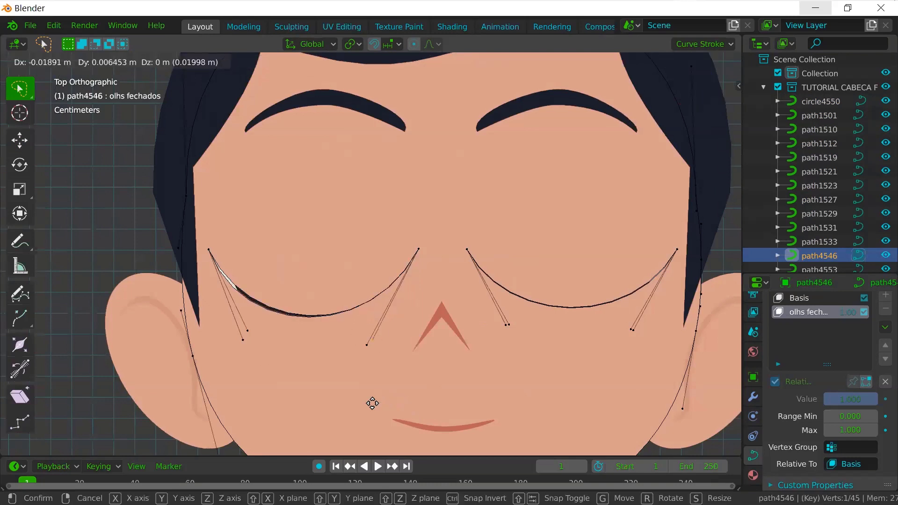
pyautogui.click(374, 405)
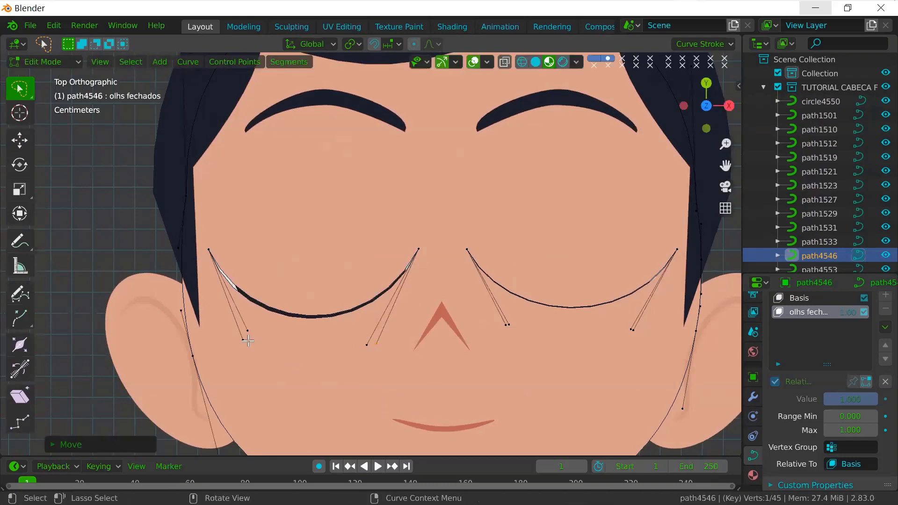
# - Fine-tune the left-hand eye's lower outer and inner handles to close the remaining gaps along the lid line
pyautogui.click(241, 369)
pyautogui.press('g')
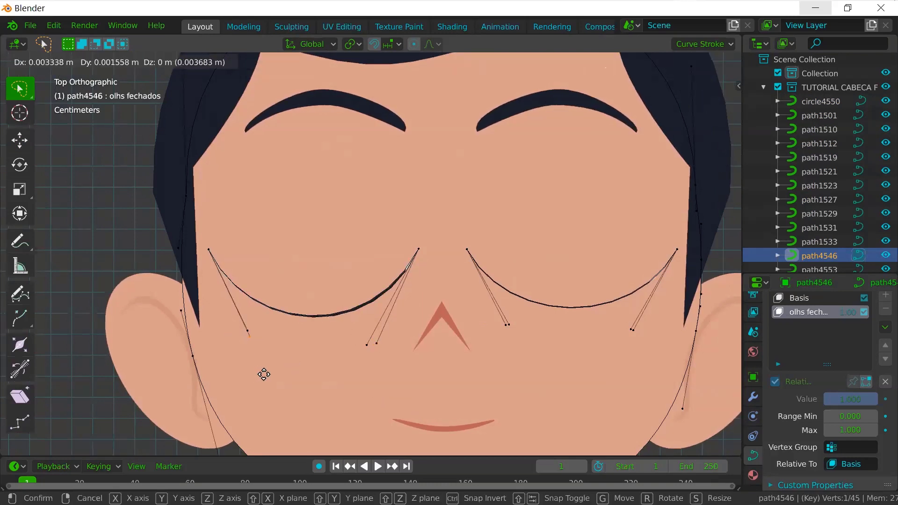
pyautogui.click(275, 367)
pyautogui.click(381, 366)
pyautogui.press('g')
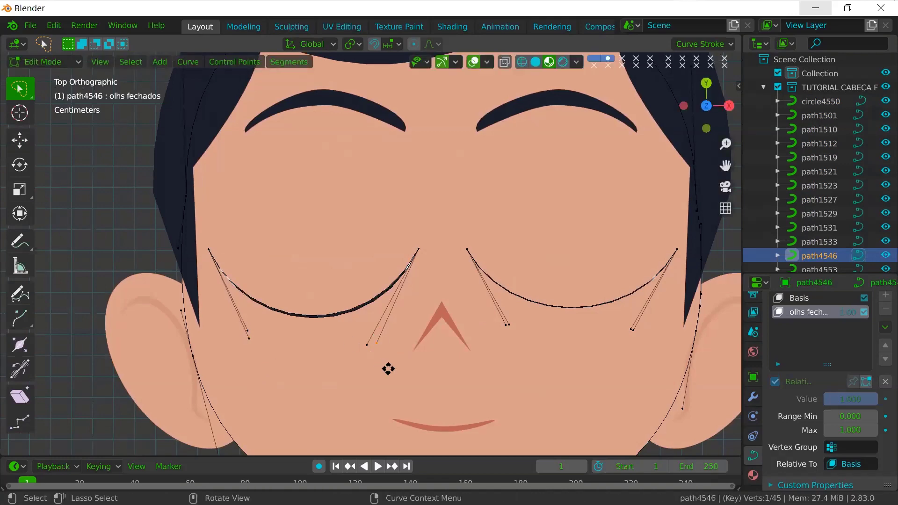
pyautogui.click(387, 366)
# - Return the face curve to Object Mode and hide the viewport overlays to show the closed eyes cleanly
pyautogui.moveTo(536, 291); pyautogui.dragTo(446, 265)
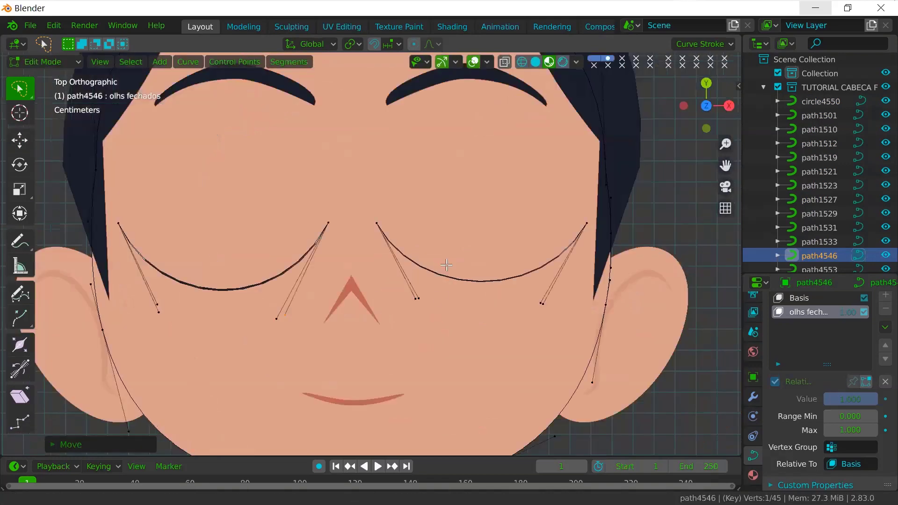
pyautogui.scroll(-3, 446, 265)
pyautogui.click(61, 61)
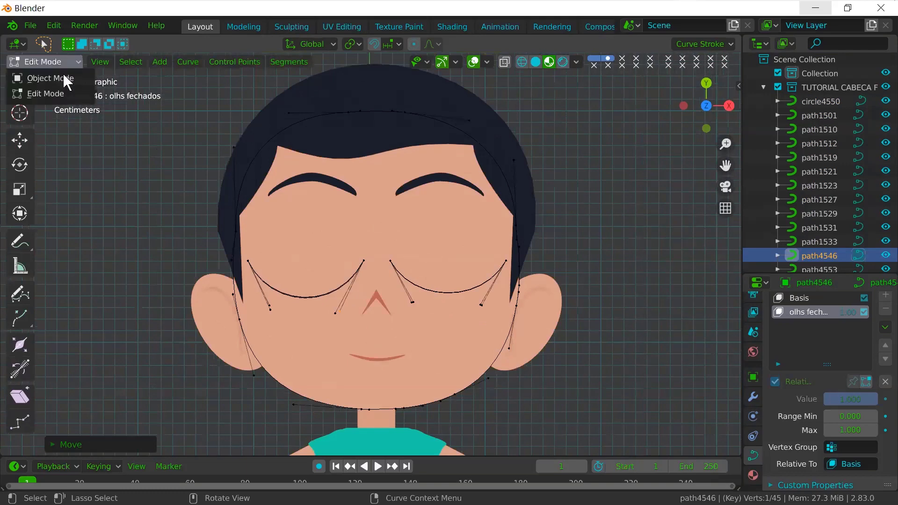
pyautogui.click(65, 77)
pyautogui.scroll(-2, 549, 296)
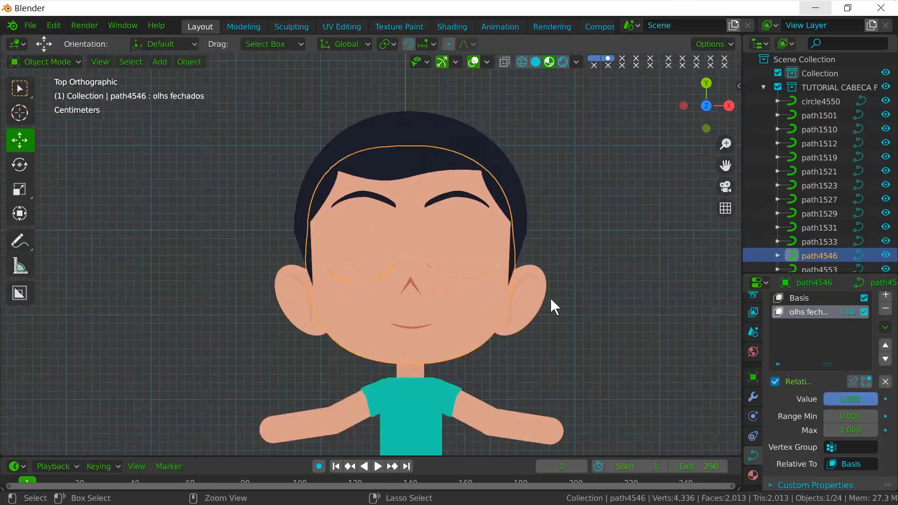
pyautogui.moveTo(606, 297); pyautogui.dragTo(547, 279)
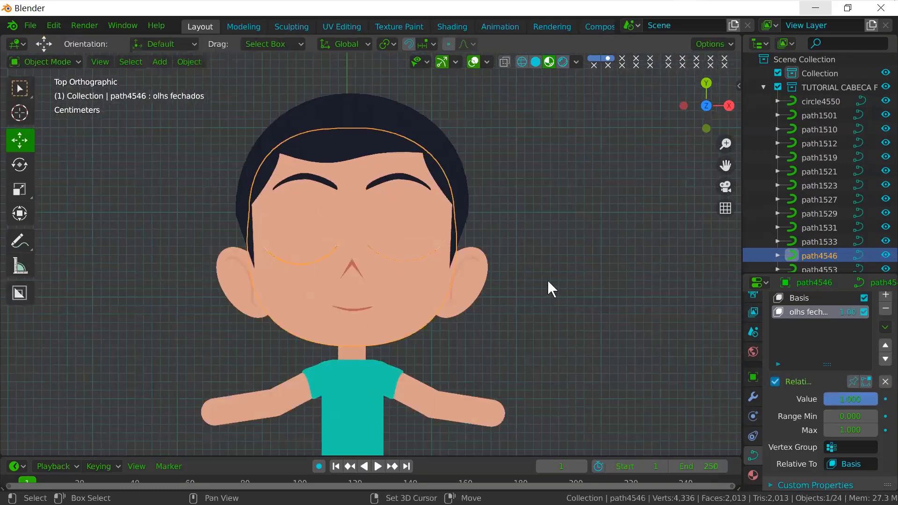
pyautogui.click(473, 63)
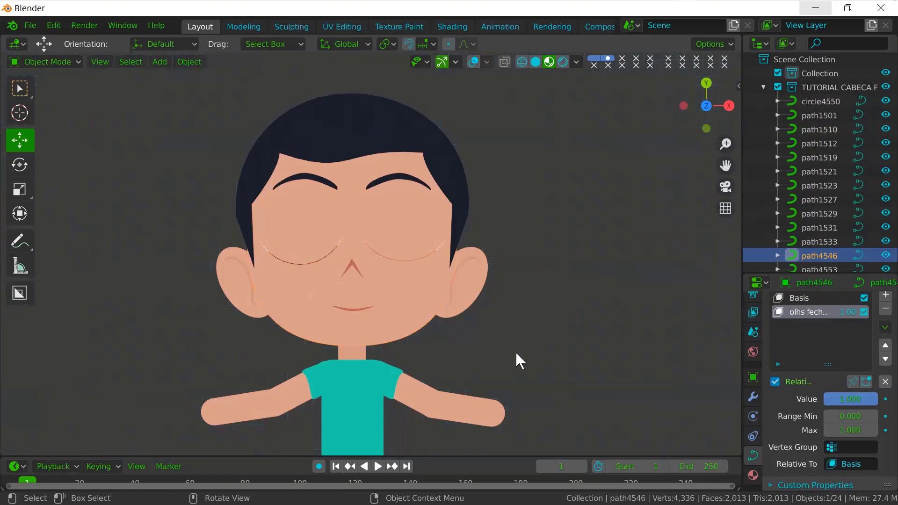
pyautogui.scroll(-3, 473, 305)
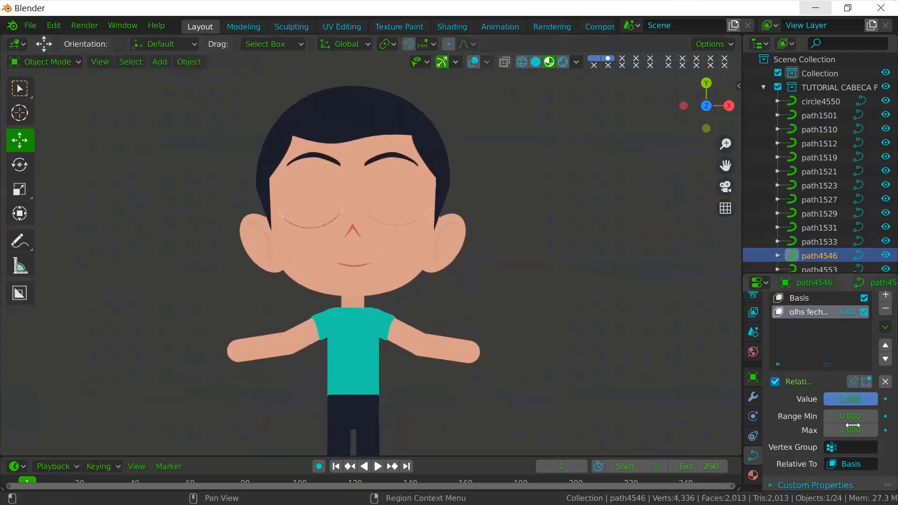
# - Test the blink by sweeping the olhs fechados shape key value between 1 and 0
pyautogui.moveTo(855, 399); pyautogui.dragTo(809, 400)
pyautogui.moveTo(865, 406); pyautogui.dragTo(817, 417)
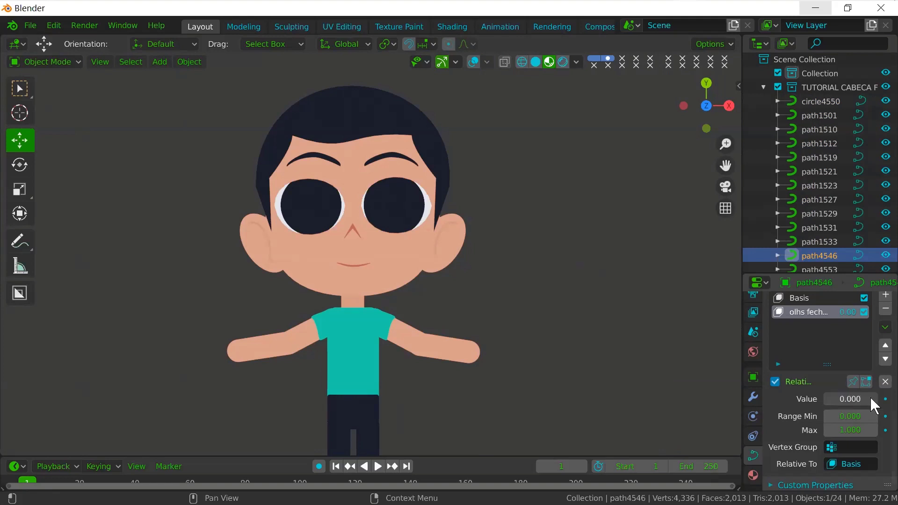
pyautogui.moveTo(870, 397)
pyautogui.mouseDown()
pyautogui.moveTo(841, 402)
pyautogui.moveTo(865, 395)
pyautogui.mouseUp()
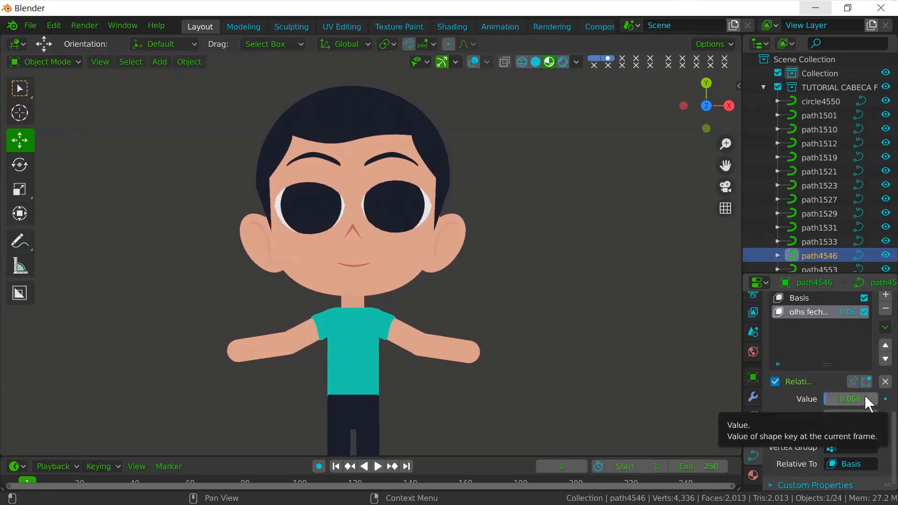